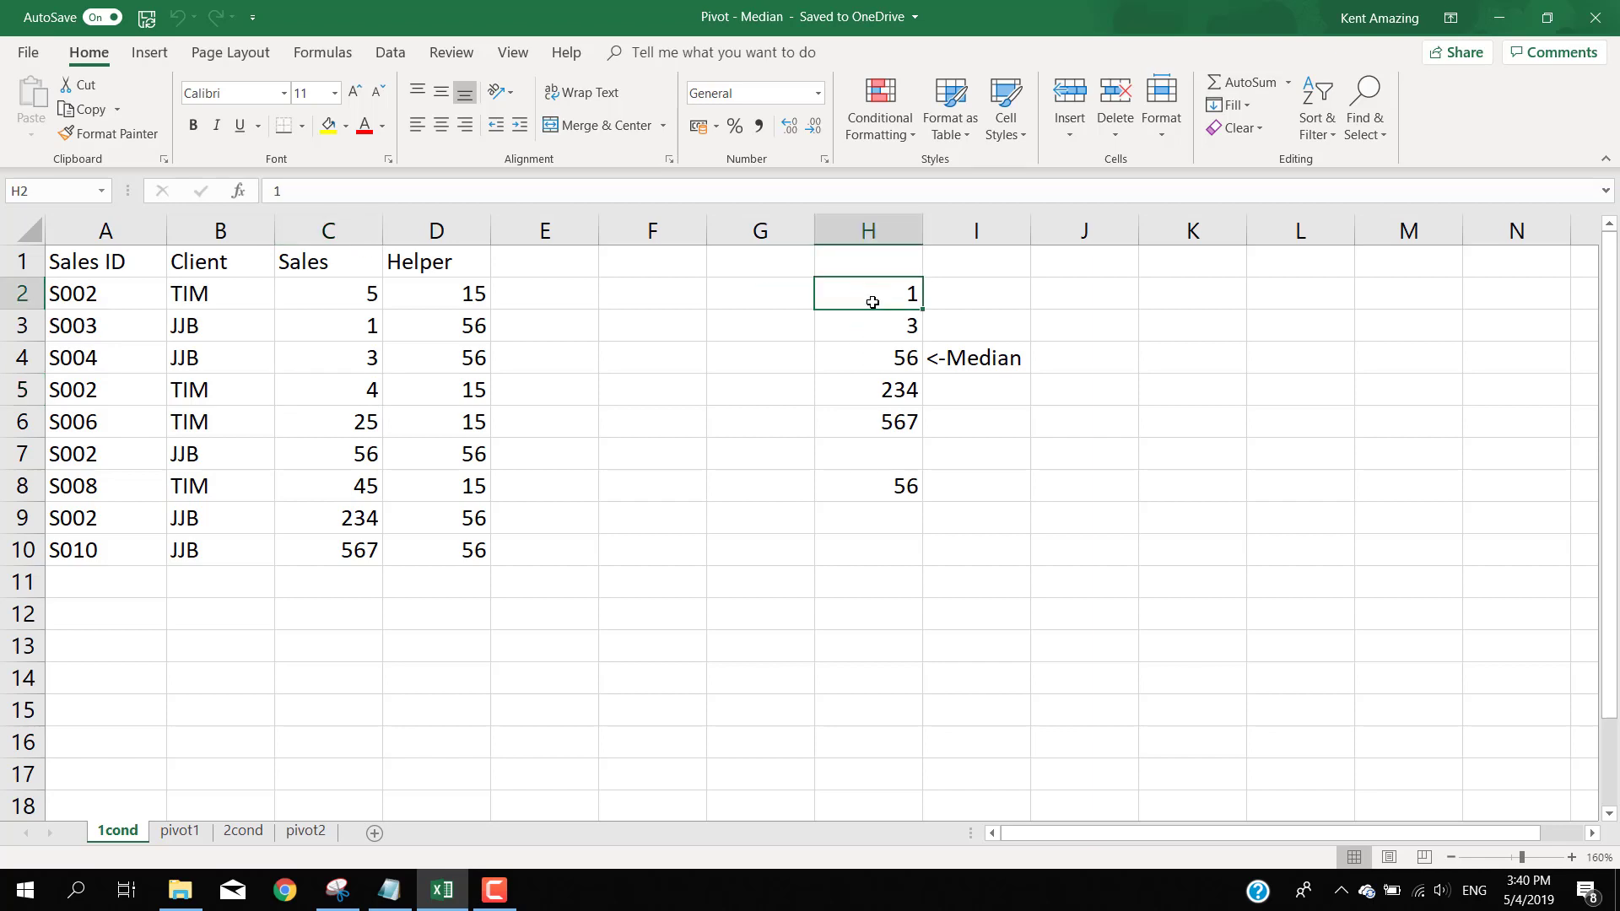
- Review the sample values in H2:H6 and the MEDIAN formula in H8
mouse_move(845, 443)
mouse_down()
mouse_move(861, 459)
mouse_move(855, 425)
mouse_up()
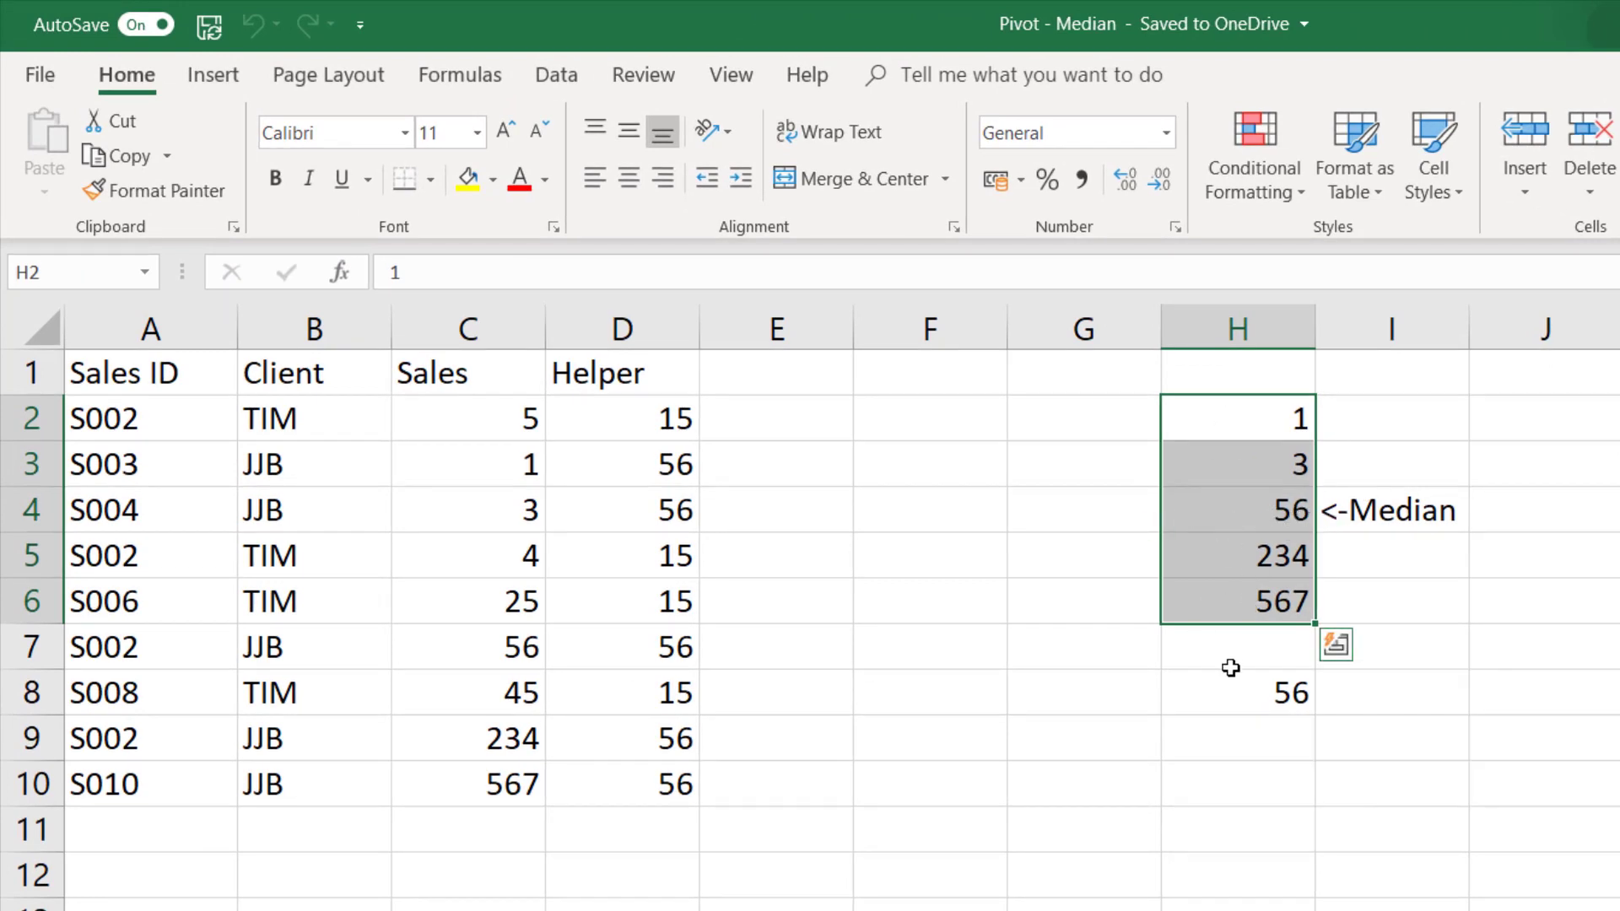
click(1231, 704)
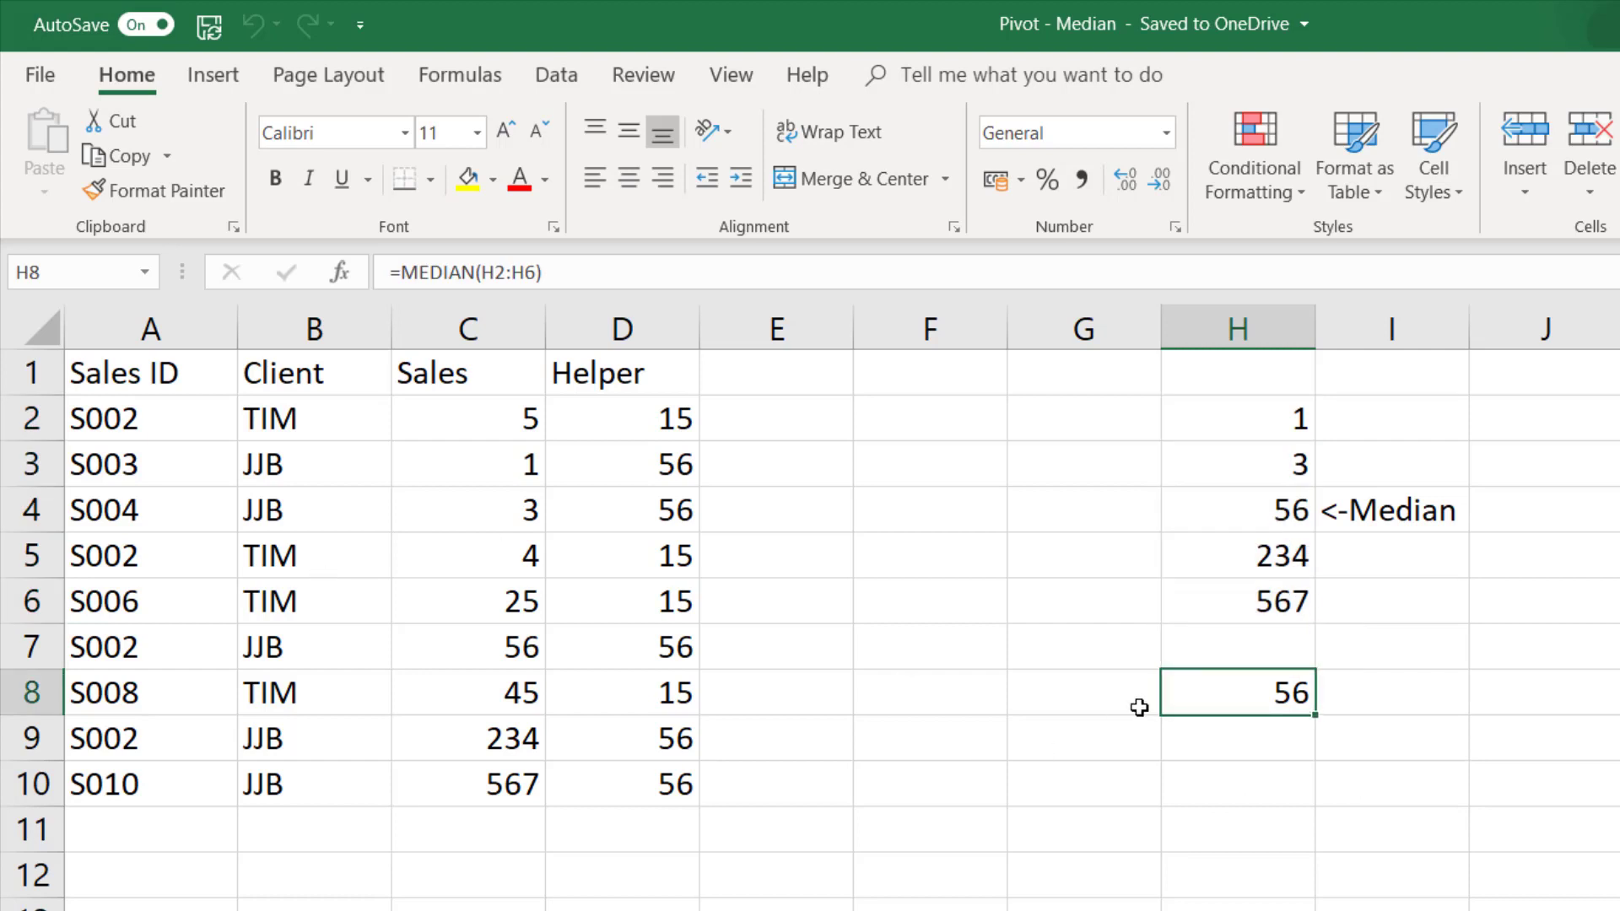
double_click(1193, 704)
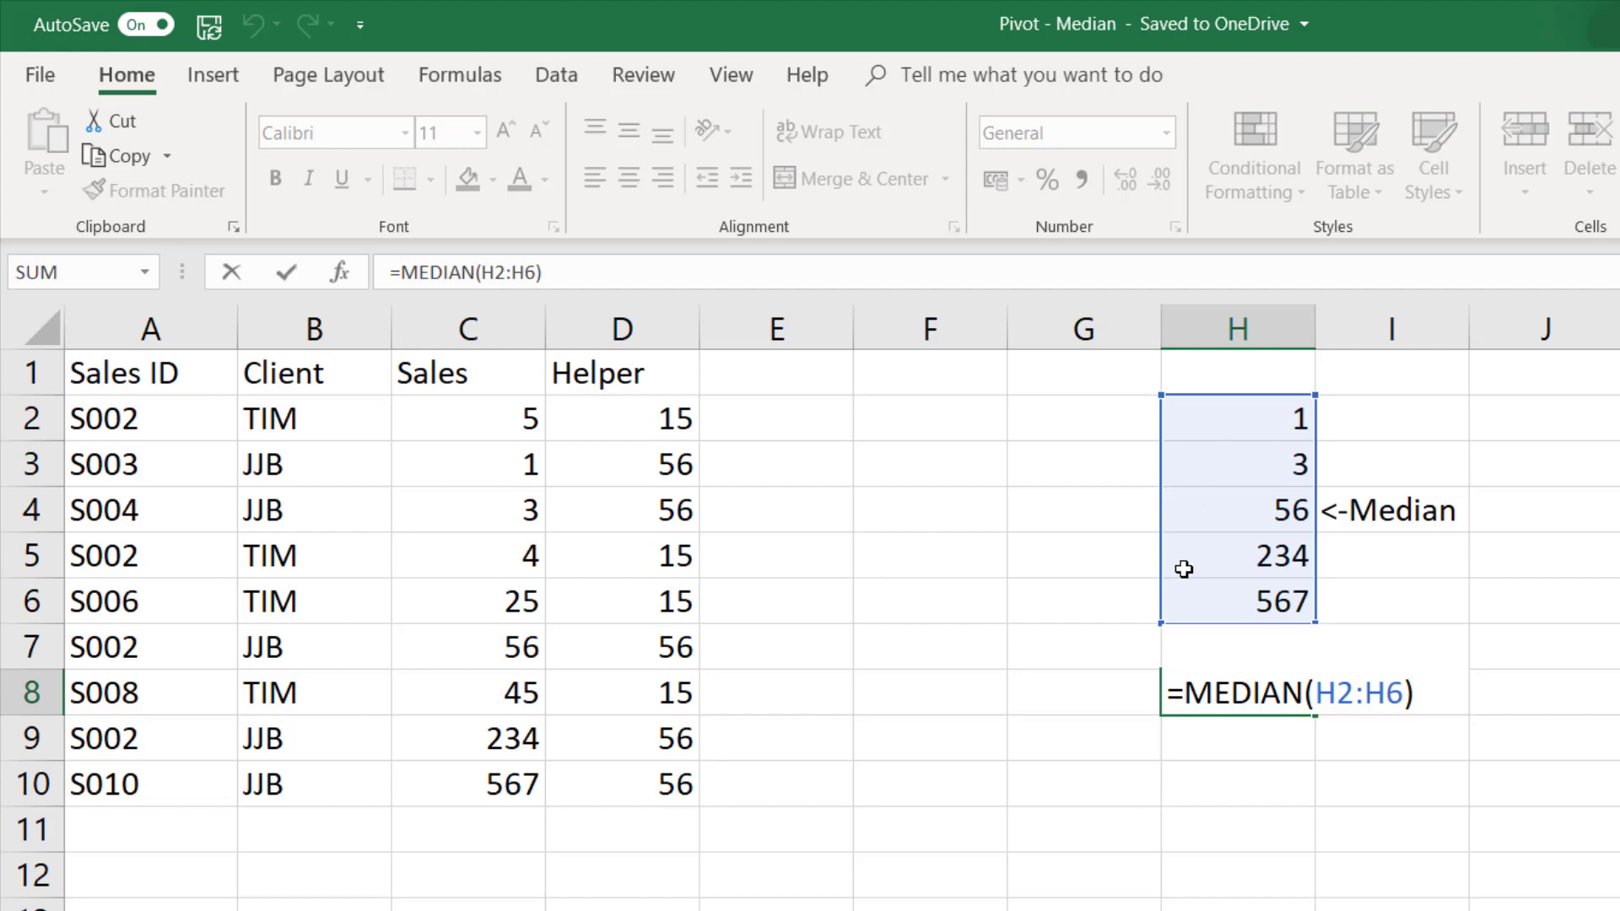
key(Return)
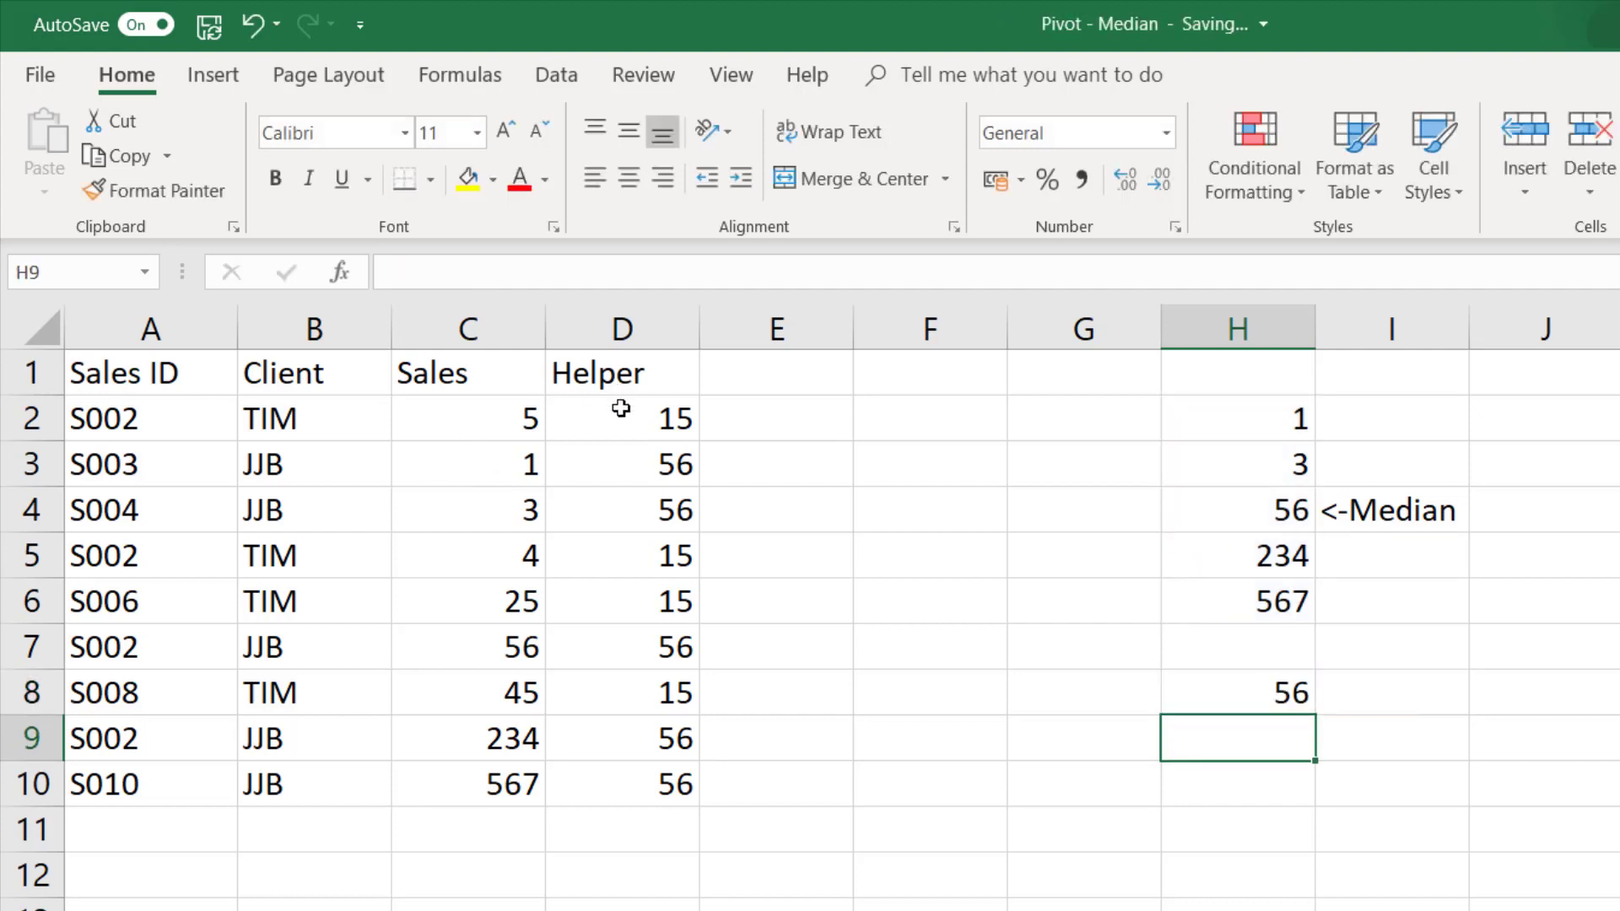
- Examine the conditional median formula in D2 of the Helper column and the client and sales ranges it references
click(342, 438)
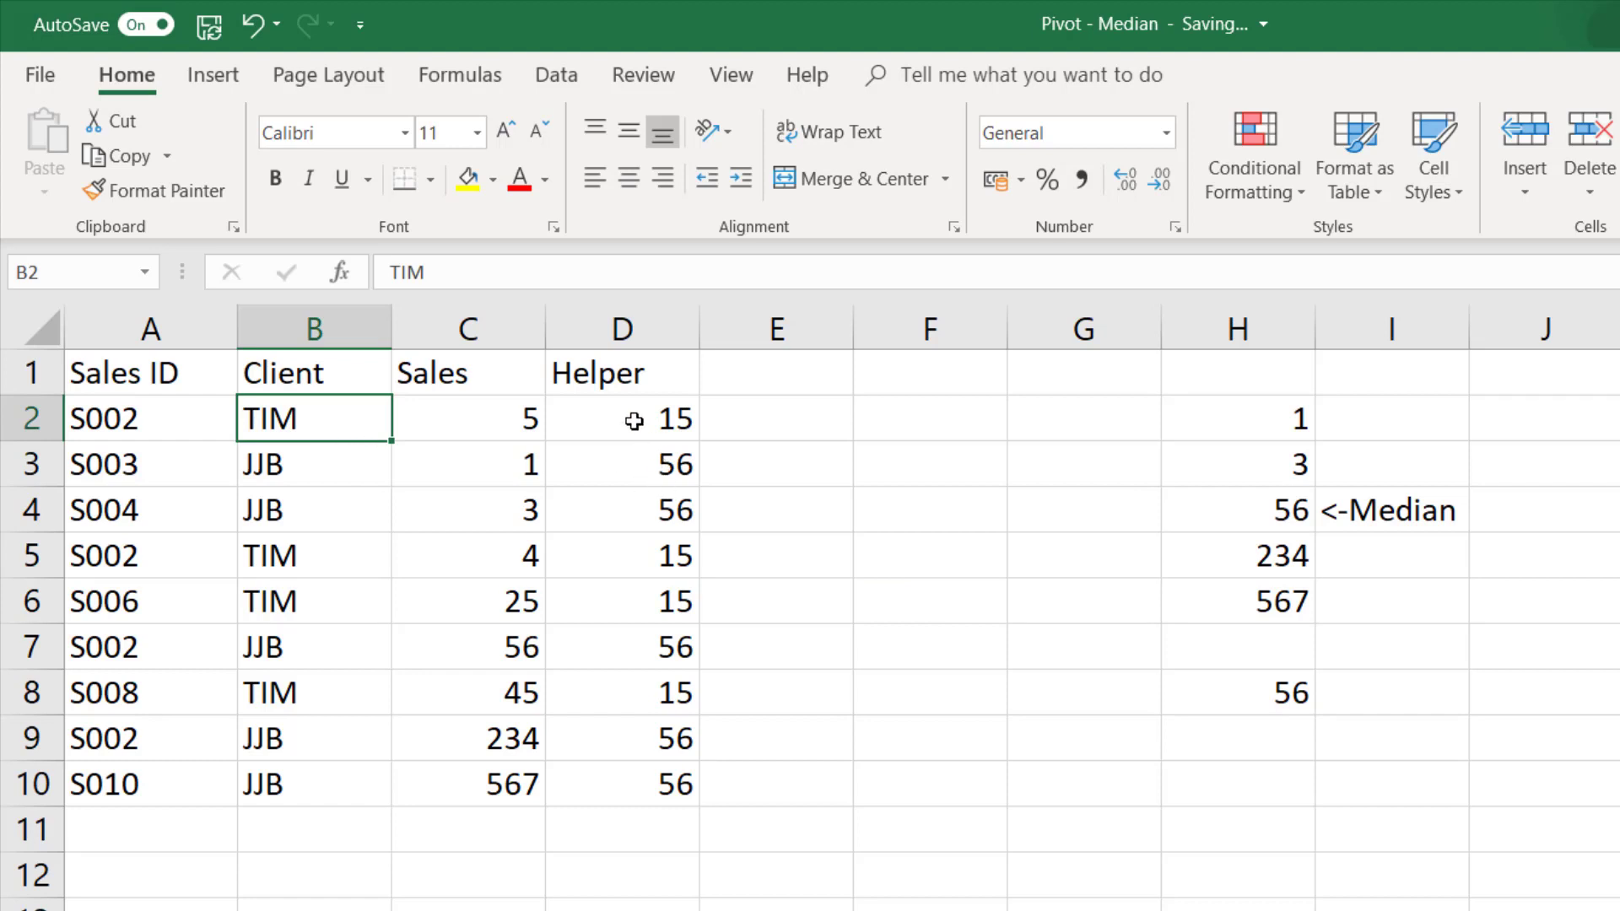
key(Right)
key(Right)
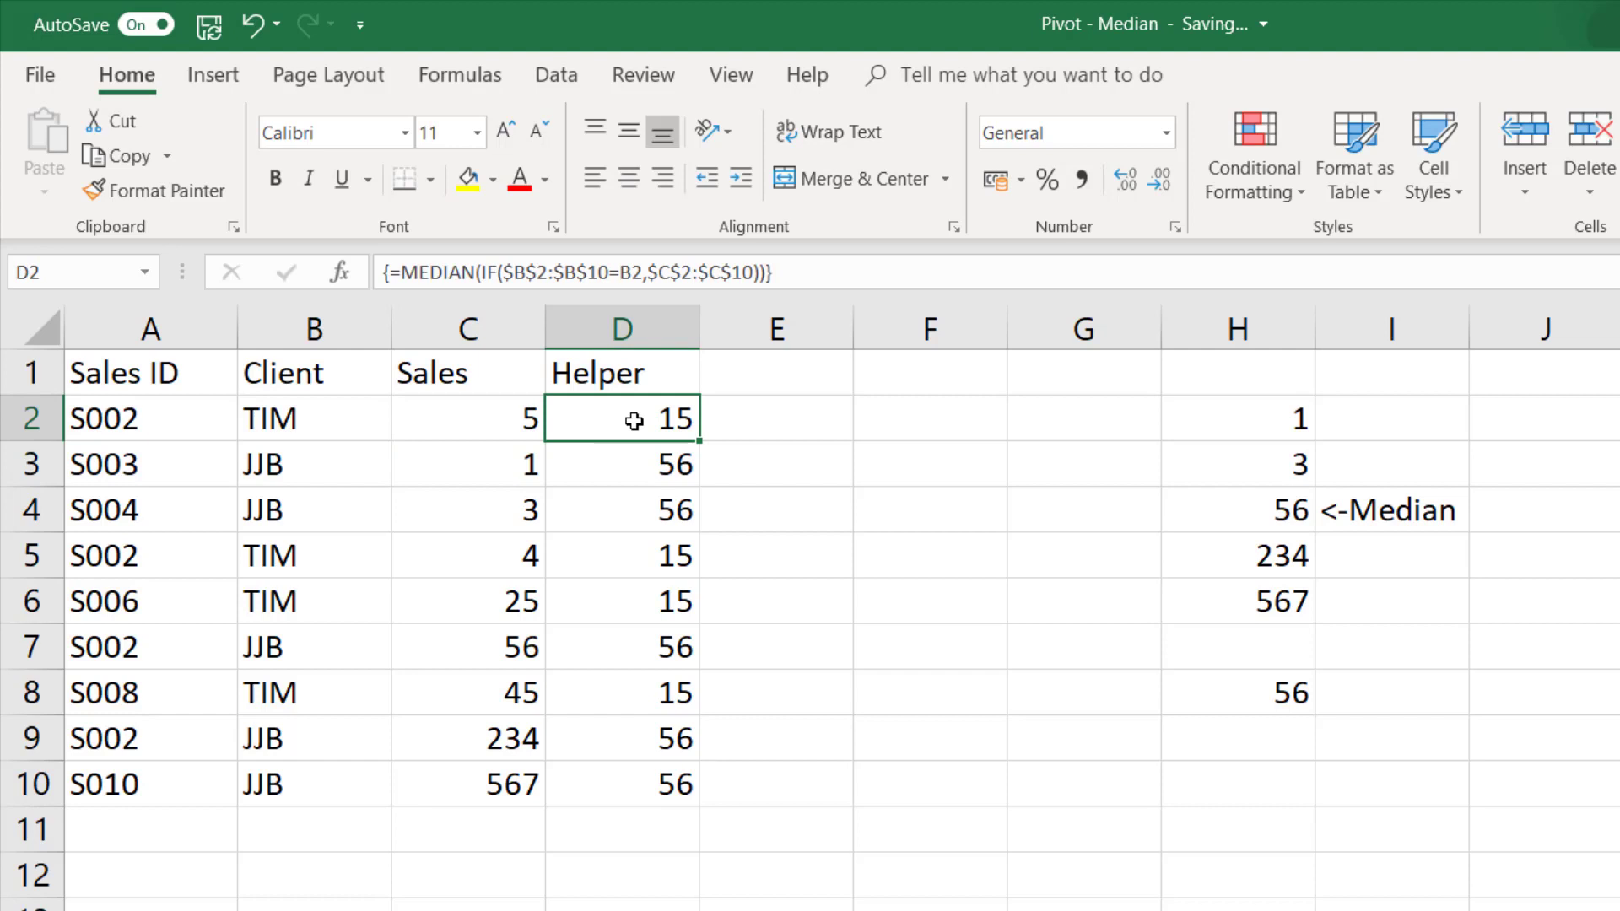
double_click(634, 420)
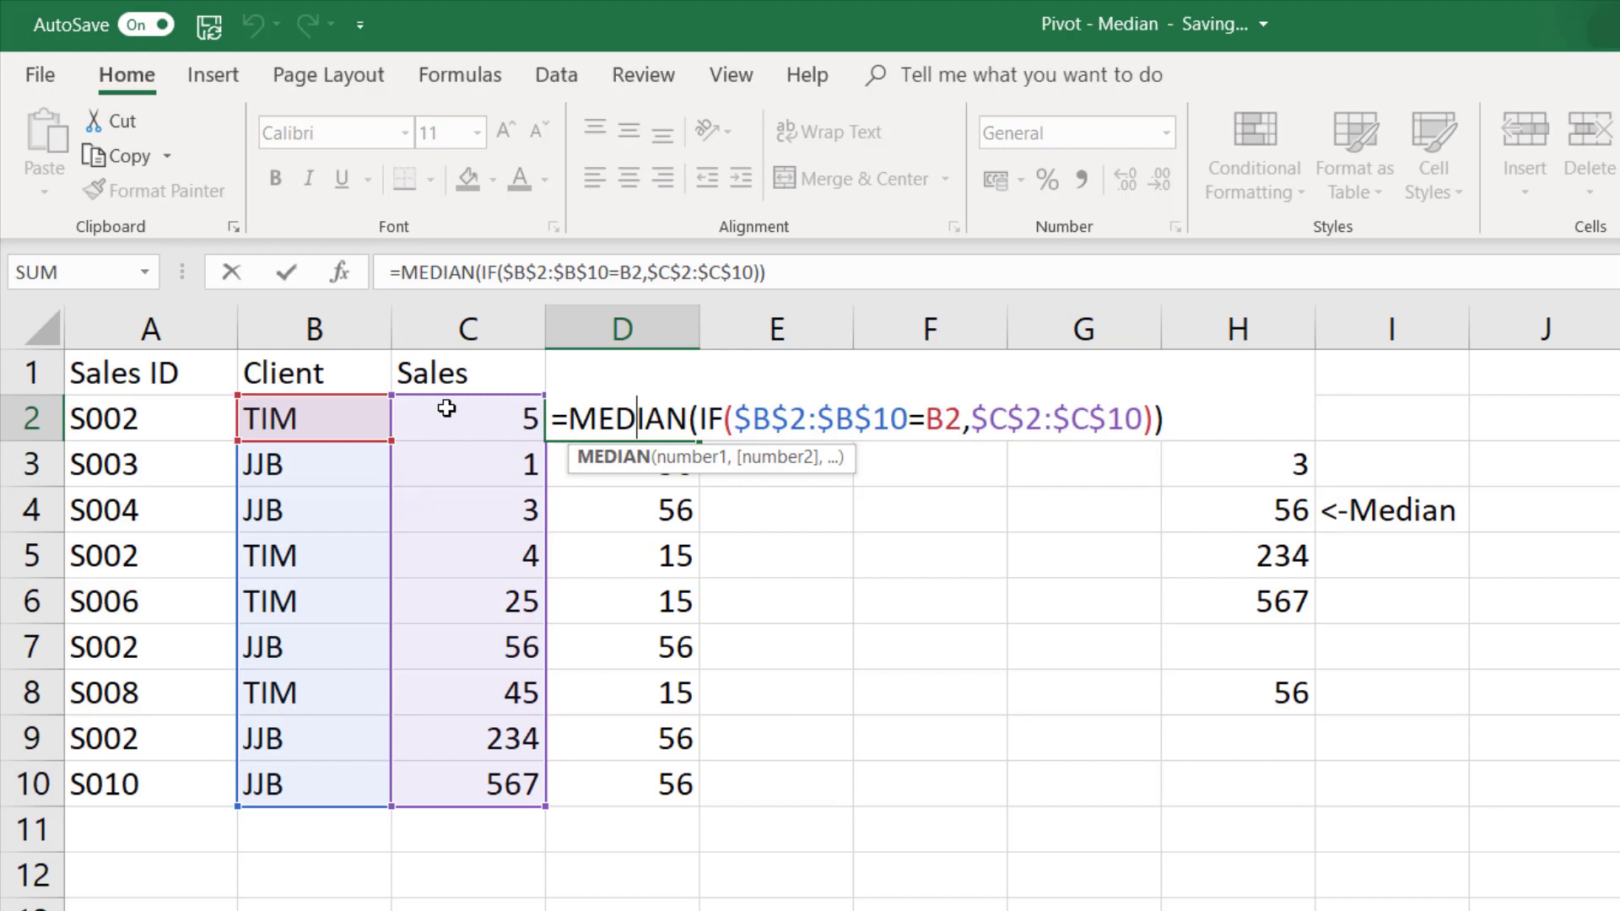
key(ctrl+shift+Return)
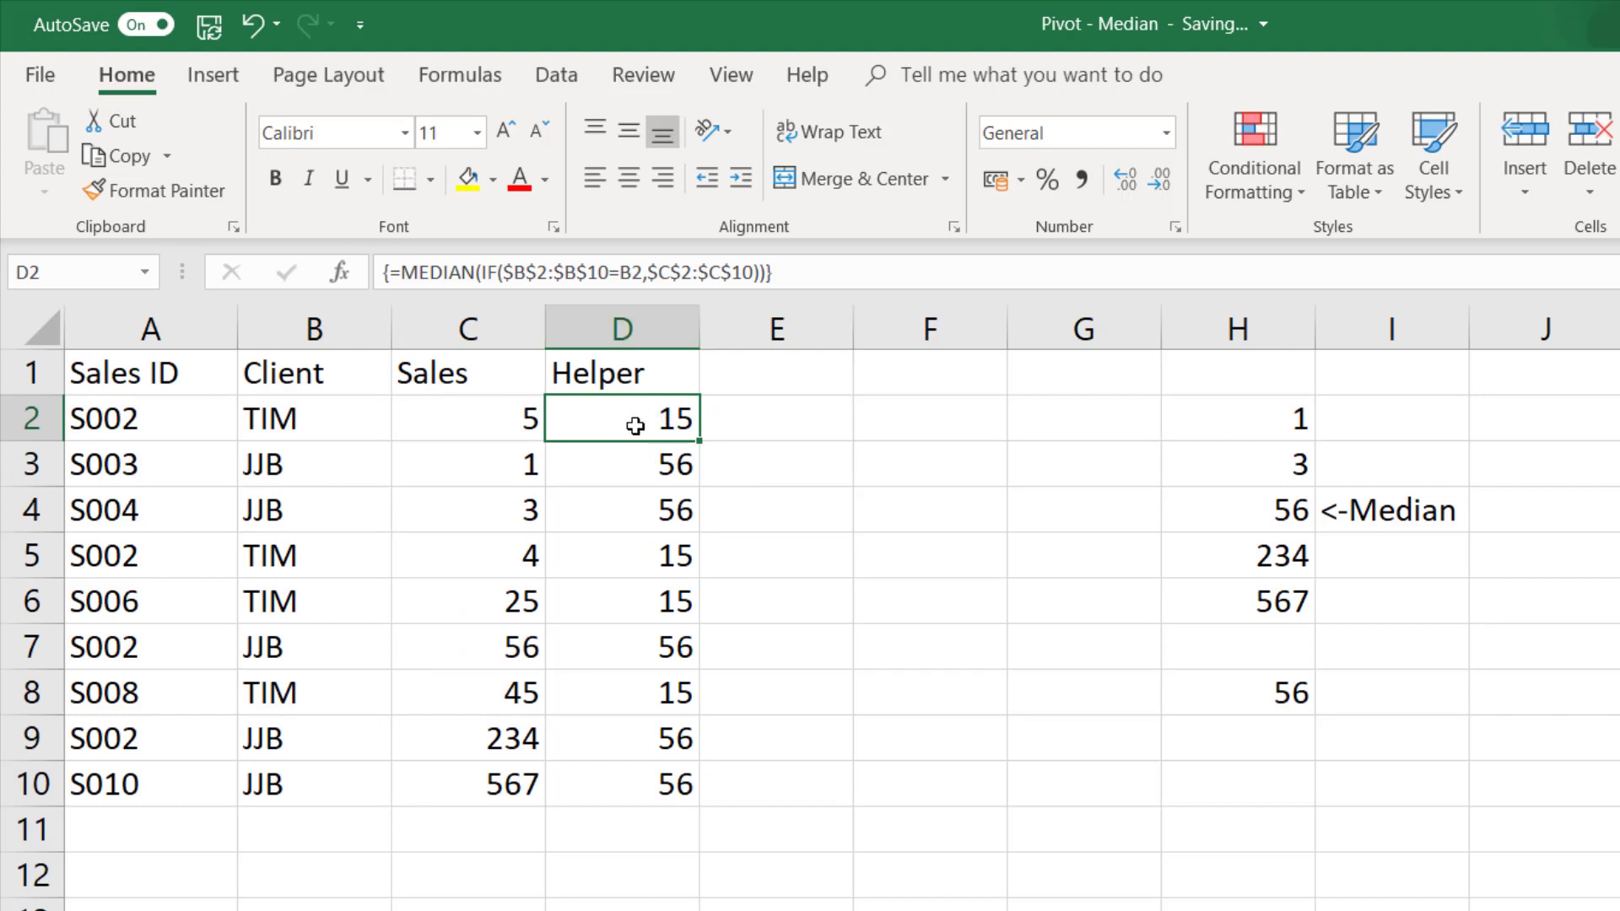
double_click(635, 426)
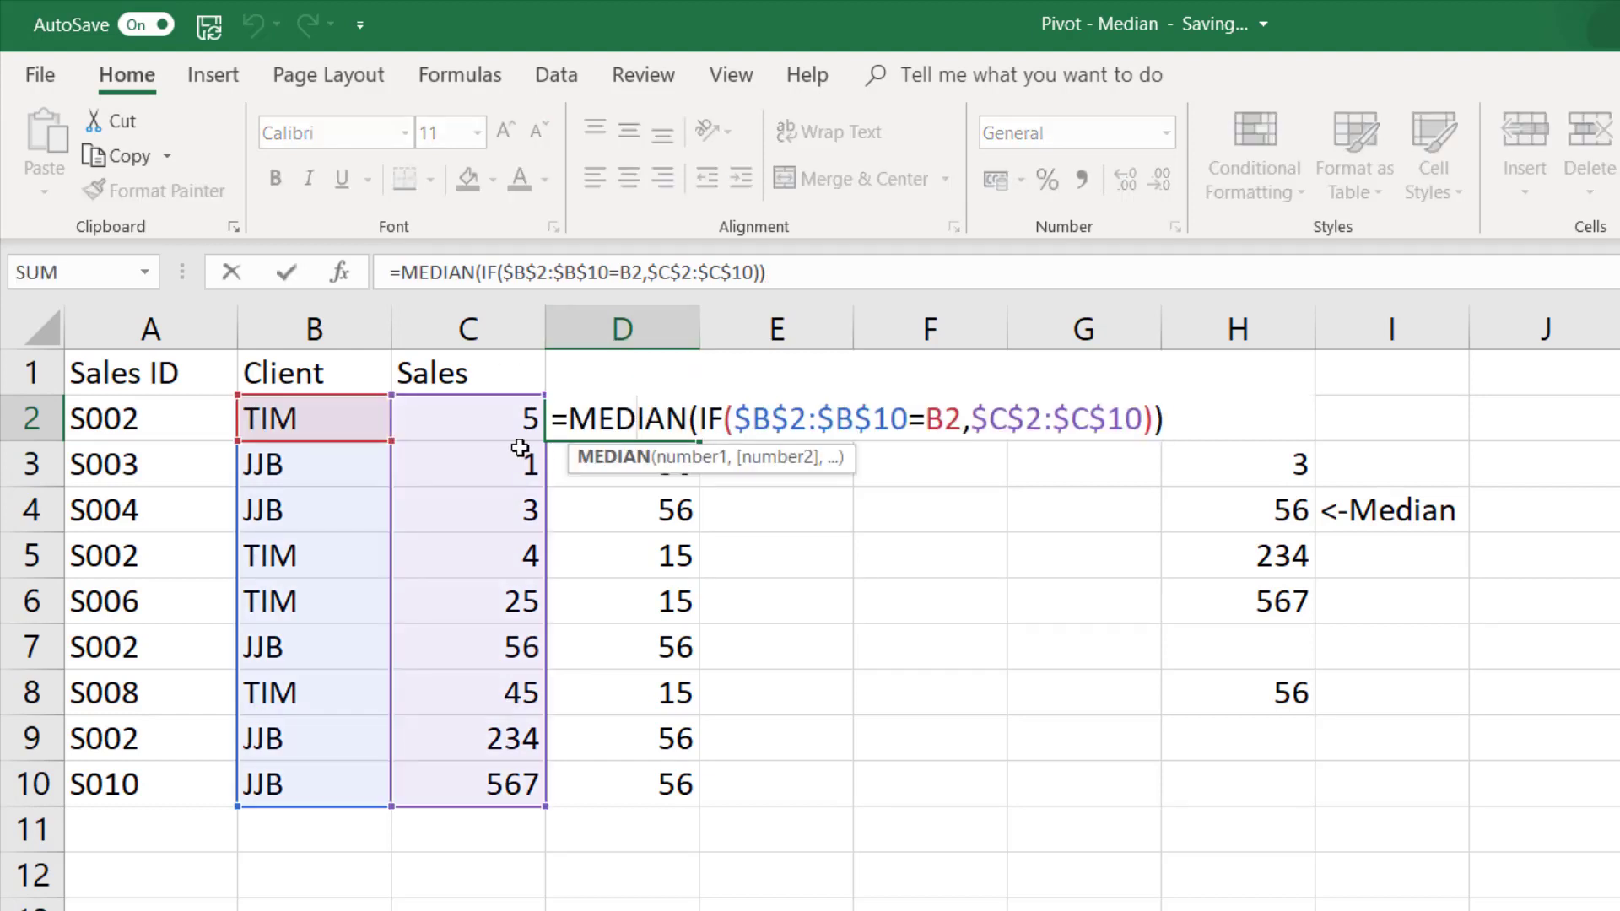
key(ctrl+shift+Return)
- Clear the Helper results in D2:D10 and start a new formula in D2 with =median(if(
drag(608, 419, 605, 791)
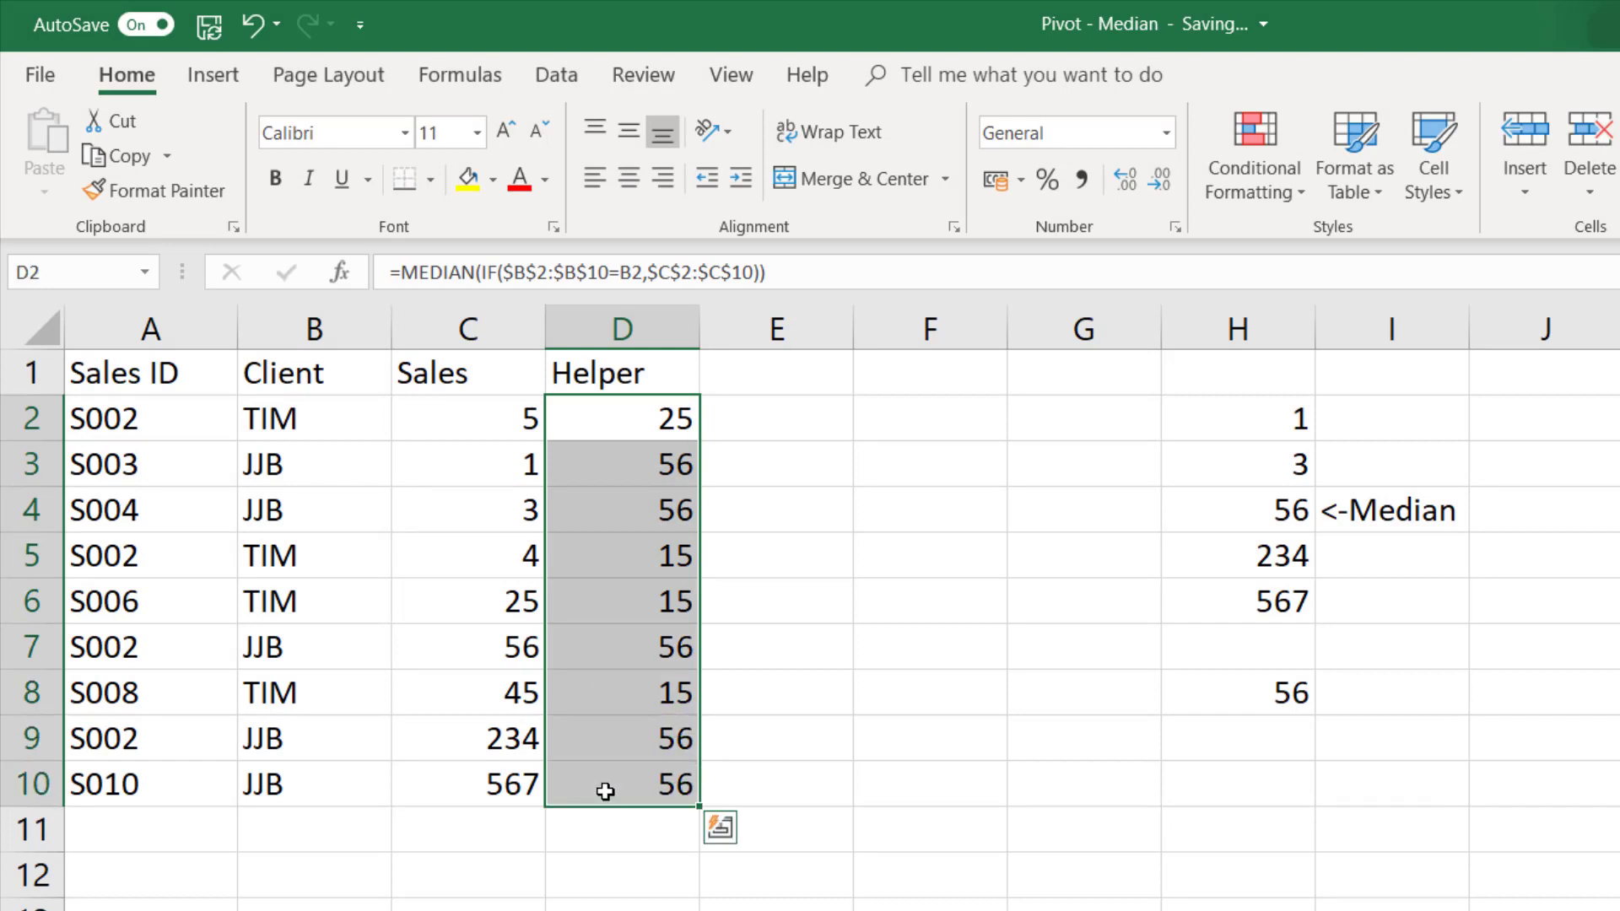
key(Delete)
click(635, 435)
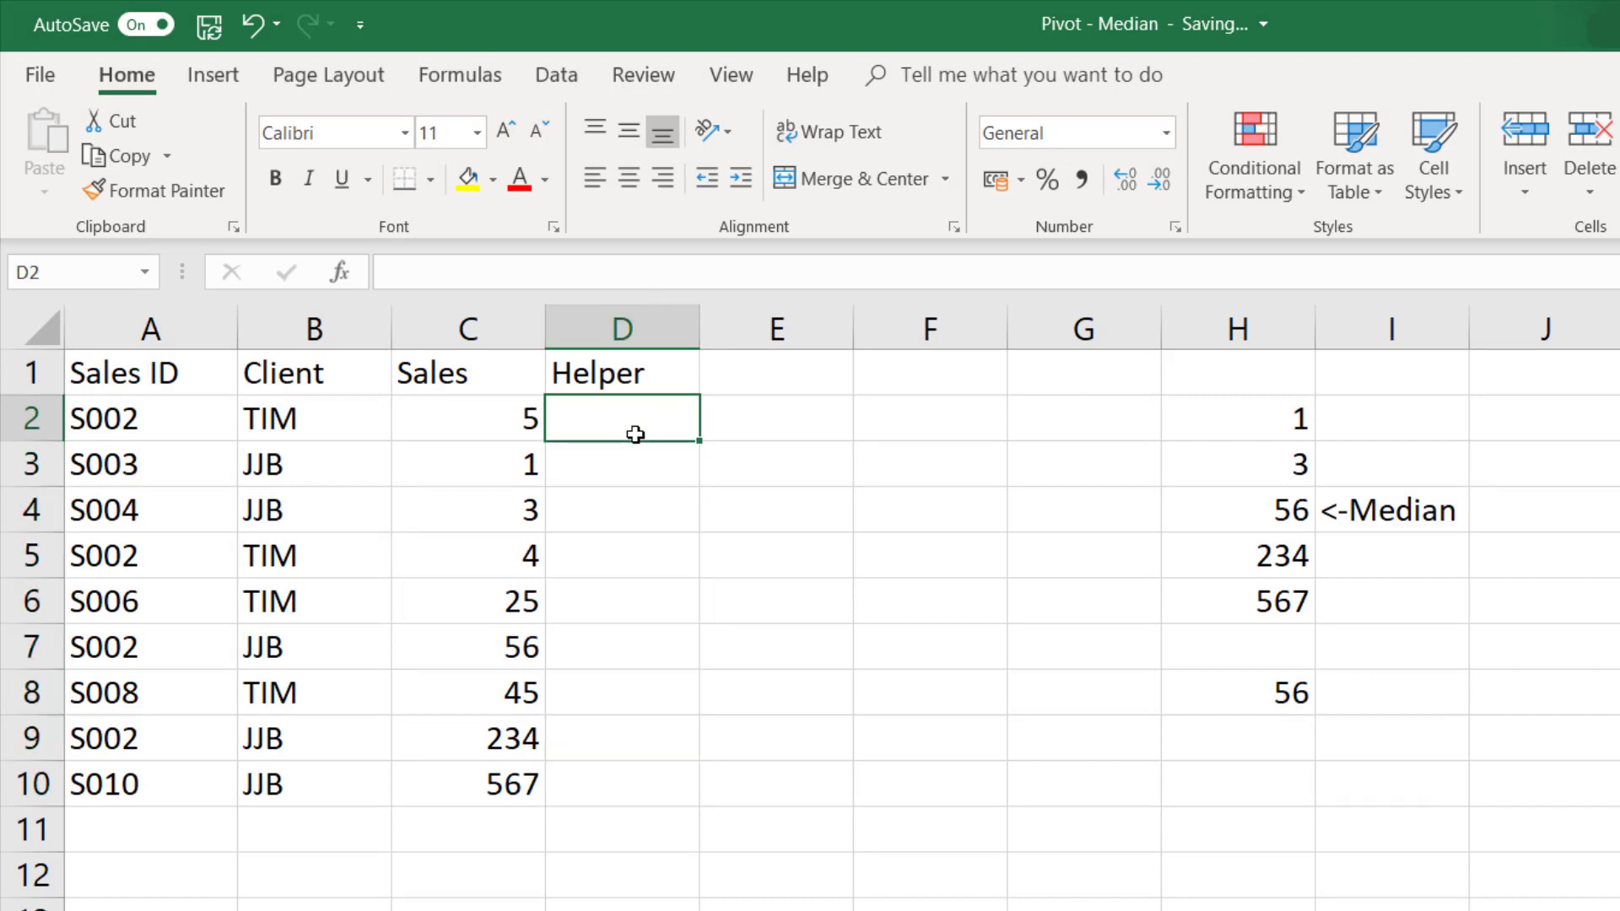
text(=)
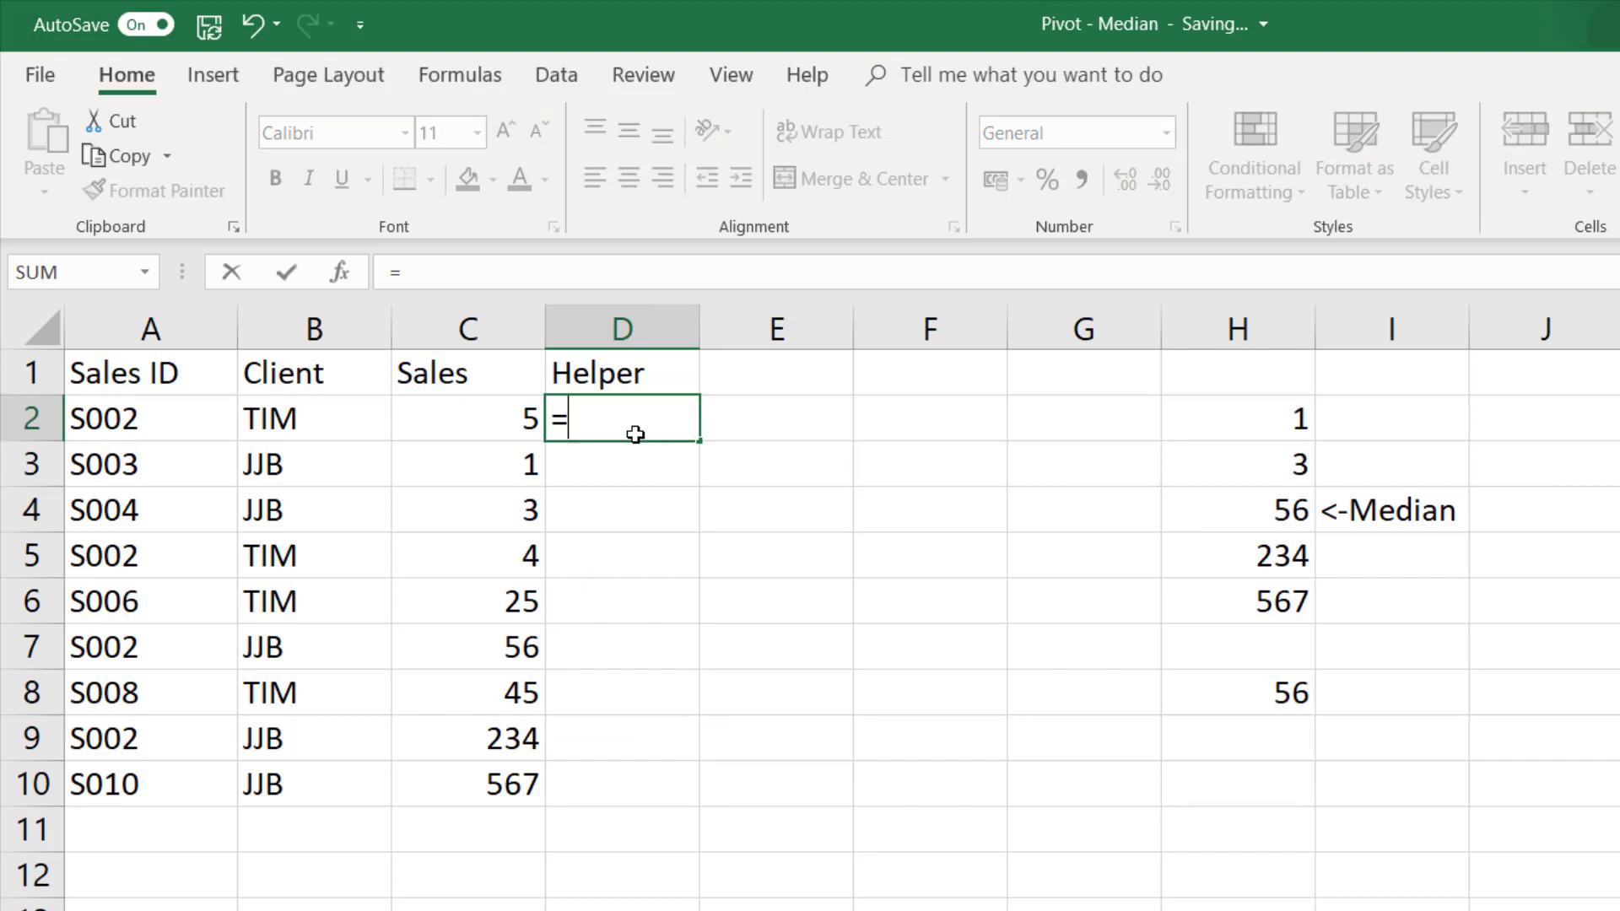
text(median)
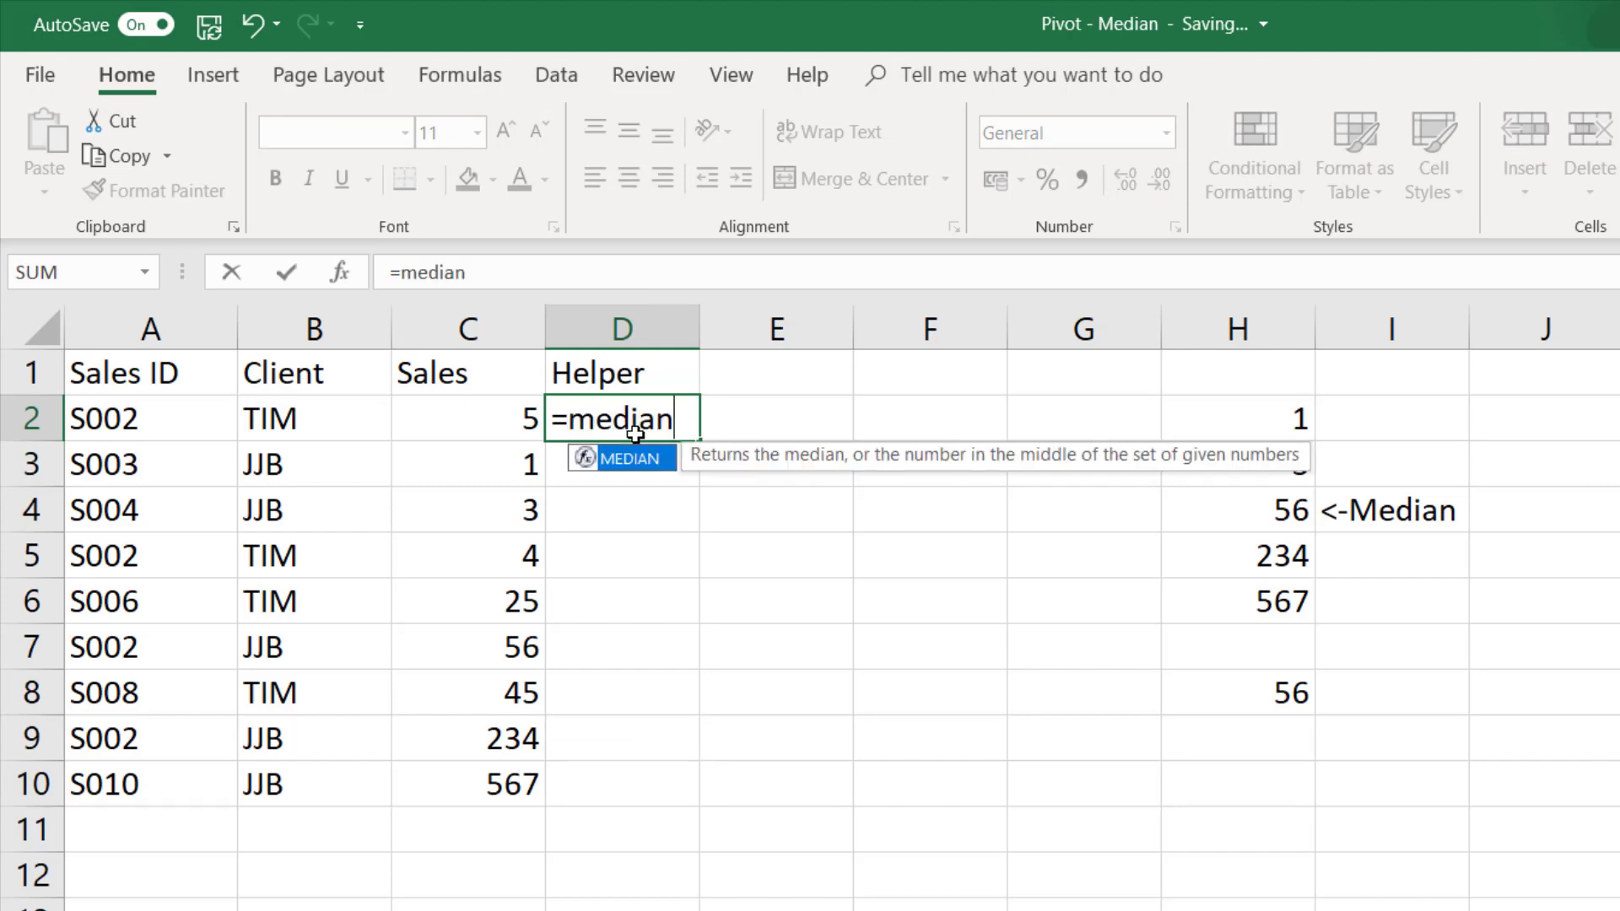
text(()
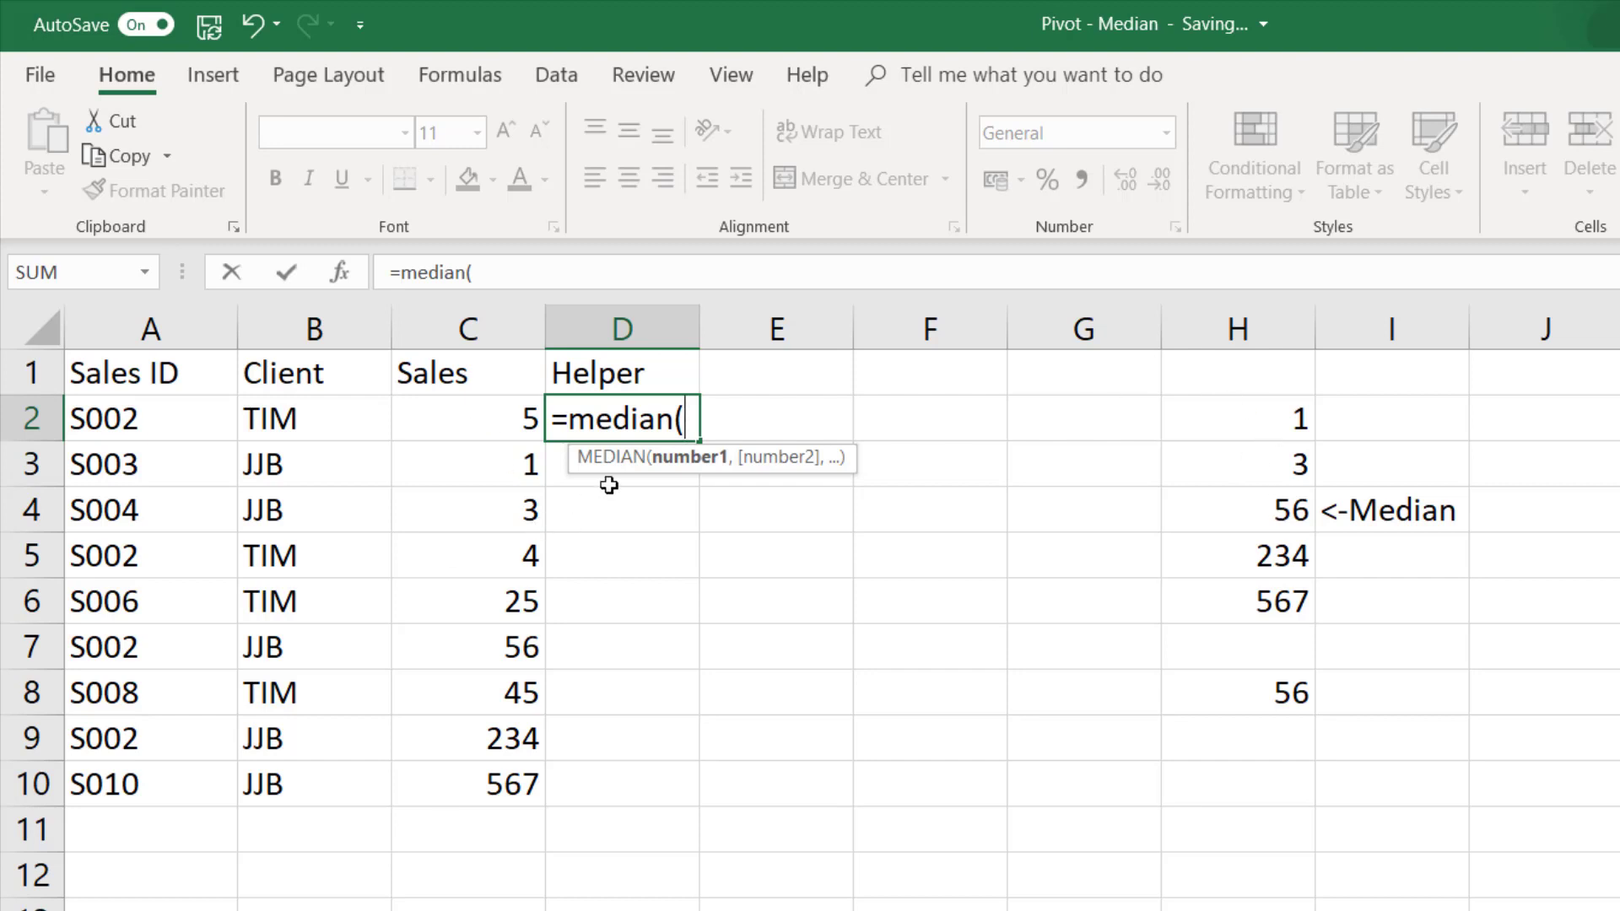
text(if()
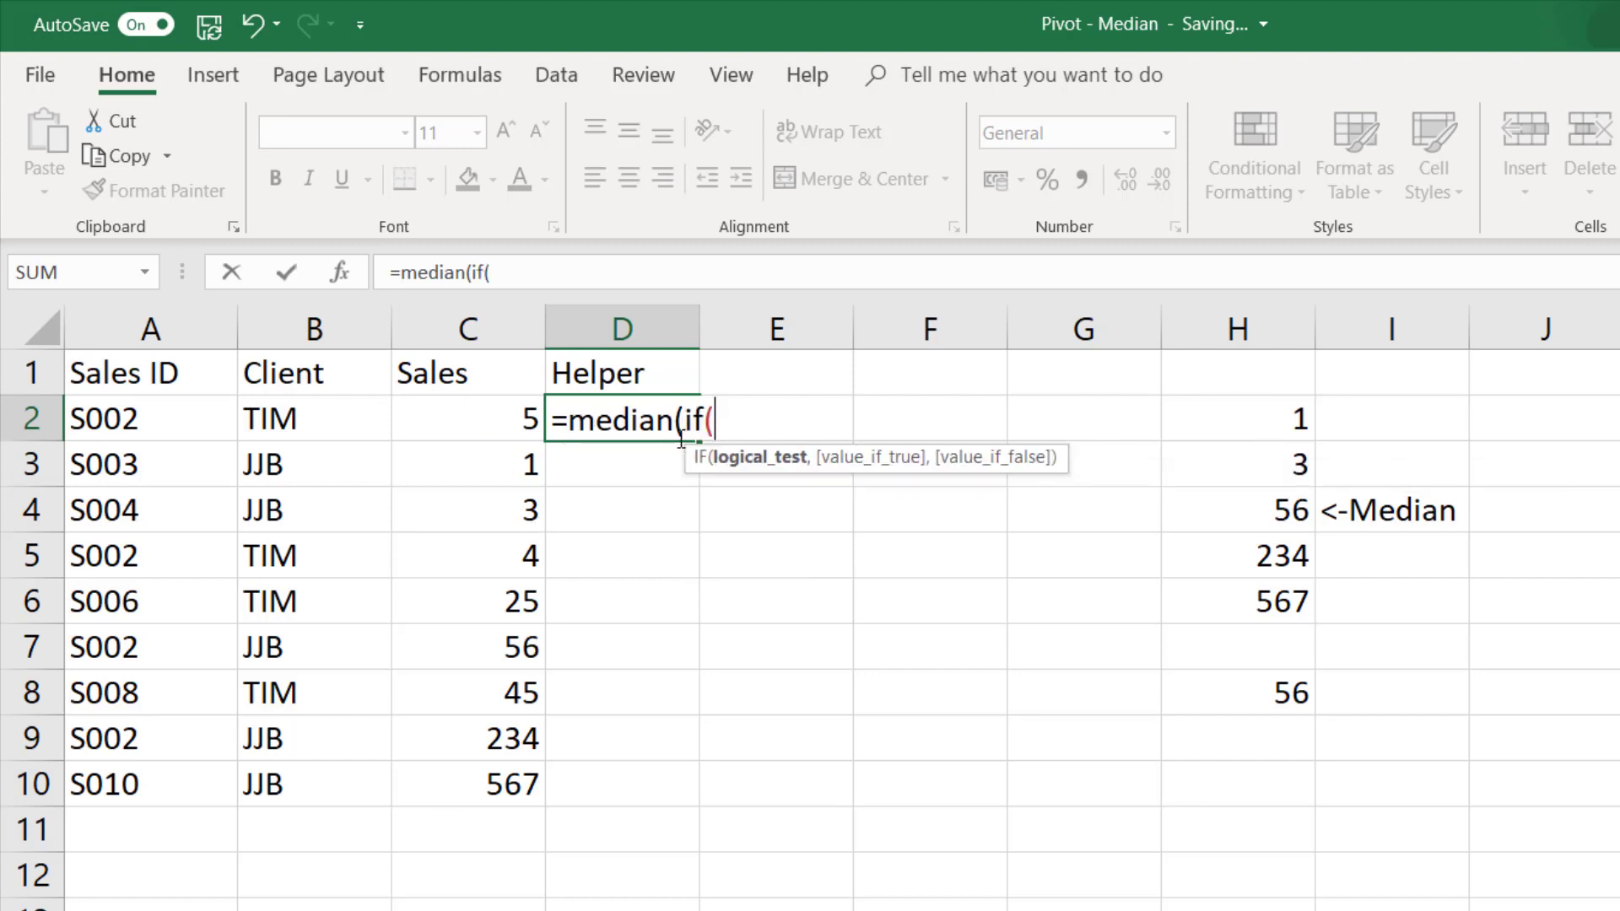
- Add the logical test $B$2:$B$10=B2 to the IF in D2, with the client range as absolute references
drag(341, 420, 300, 785)
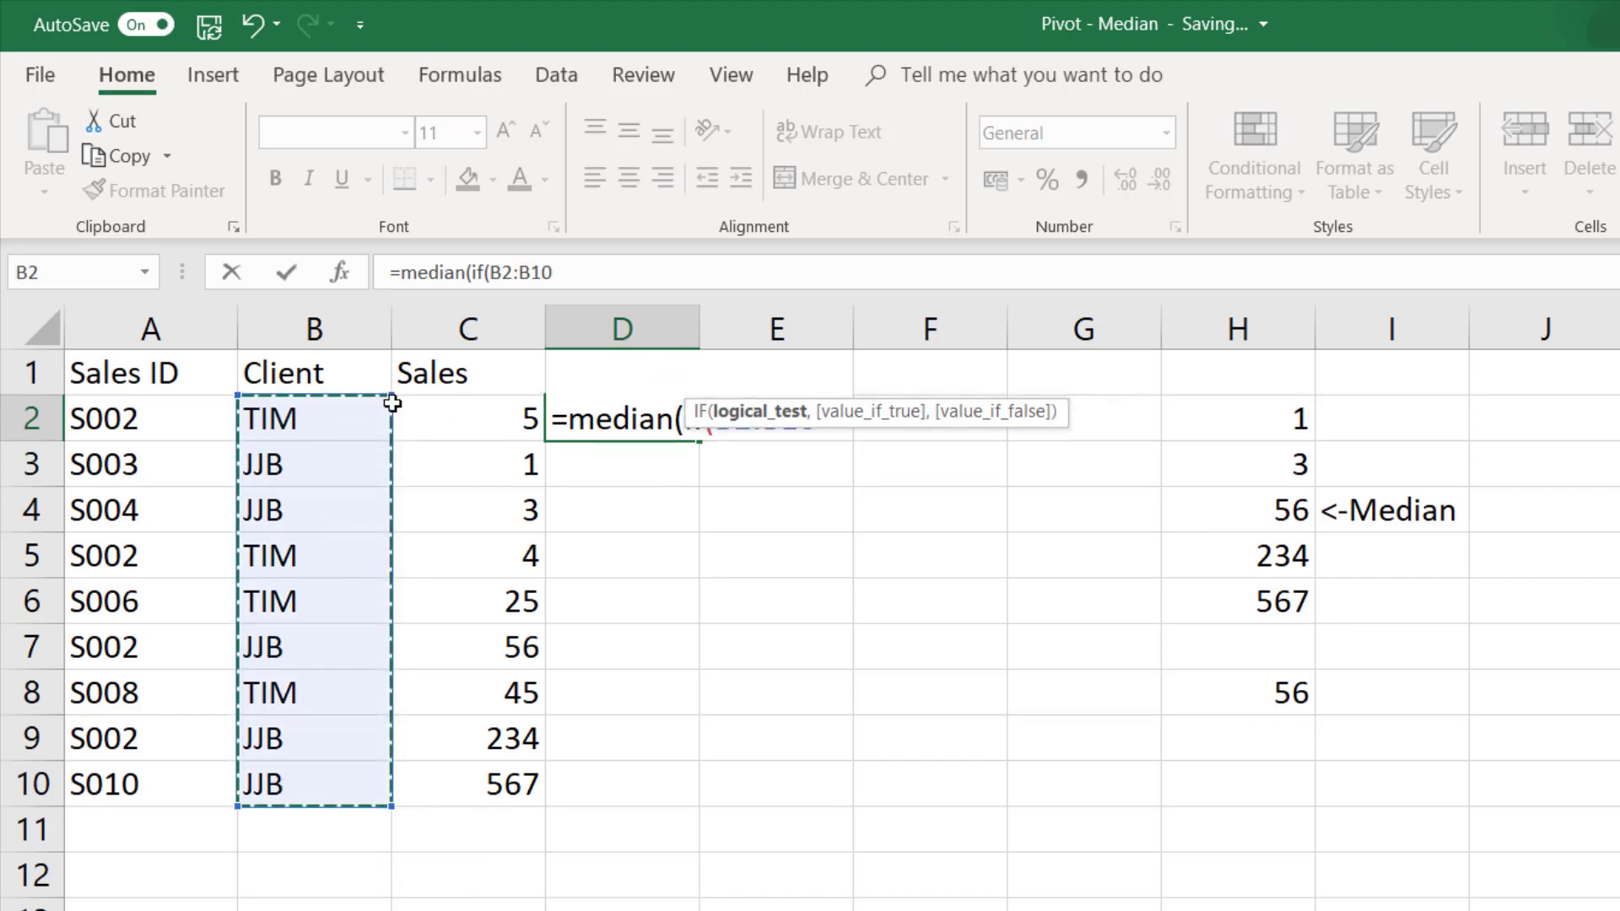
click(712, 273)
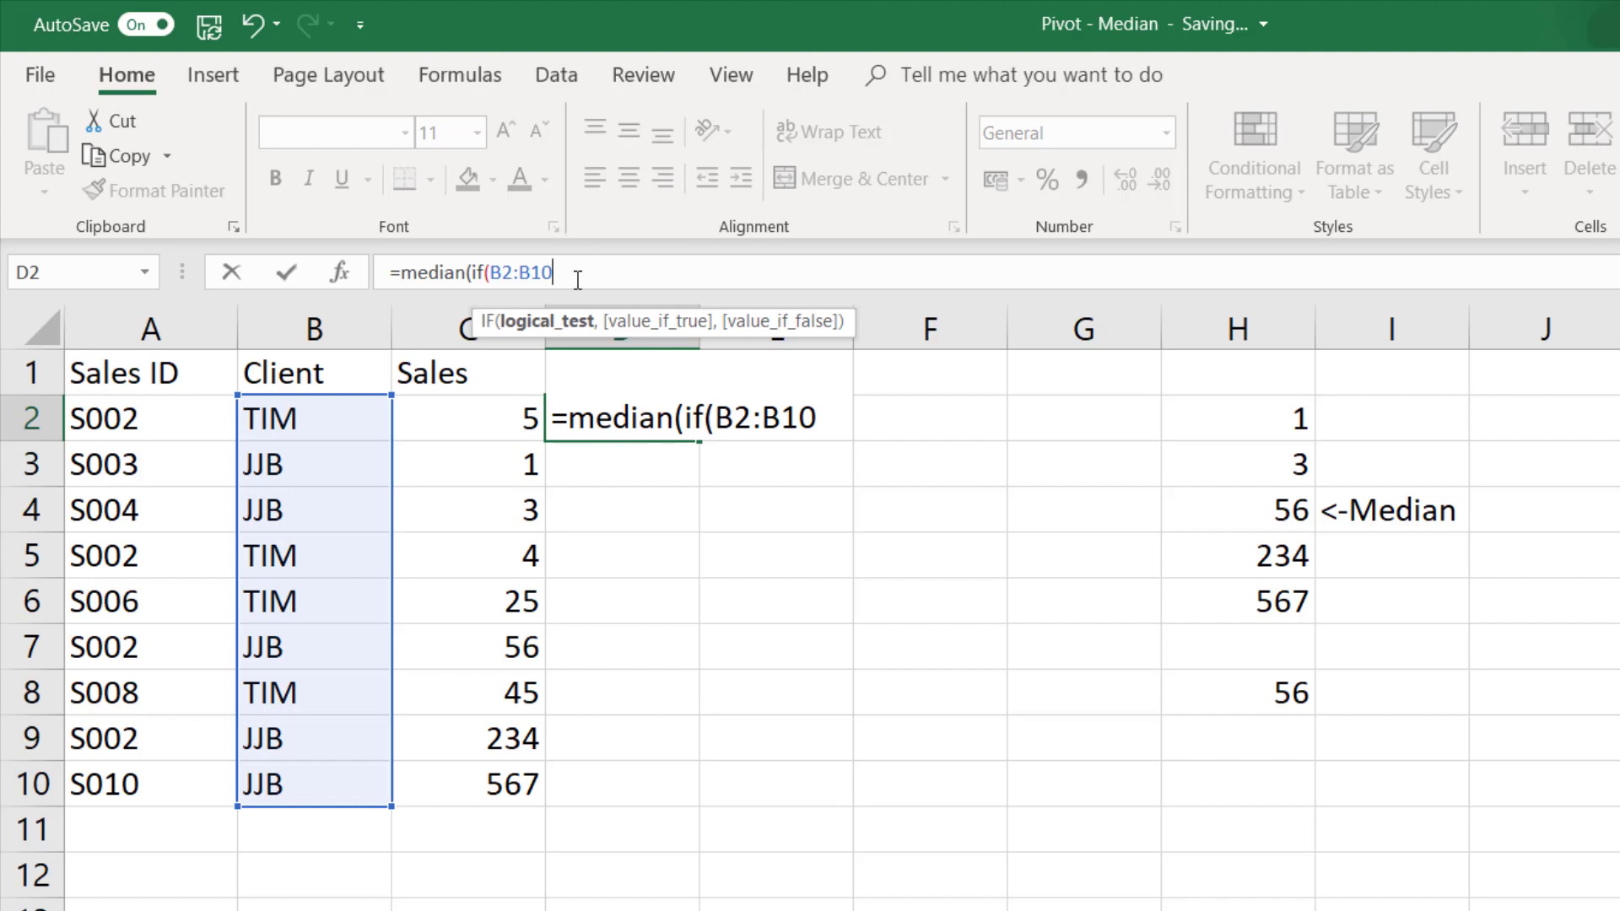
key(F4)
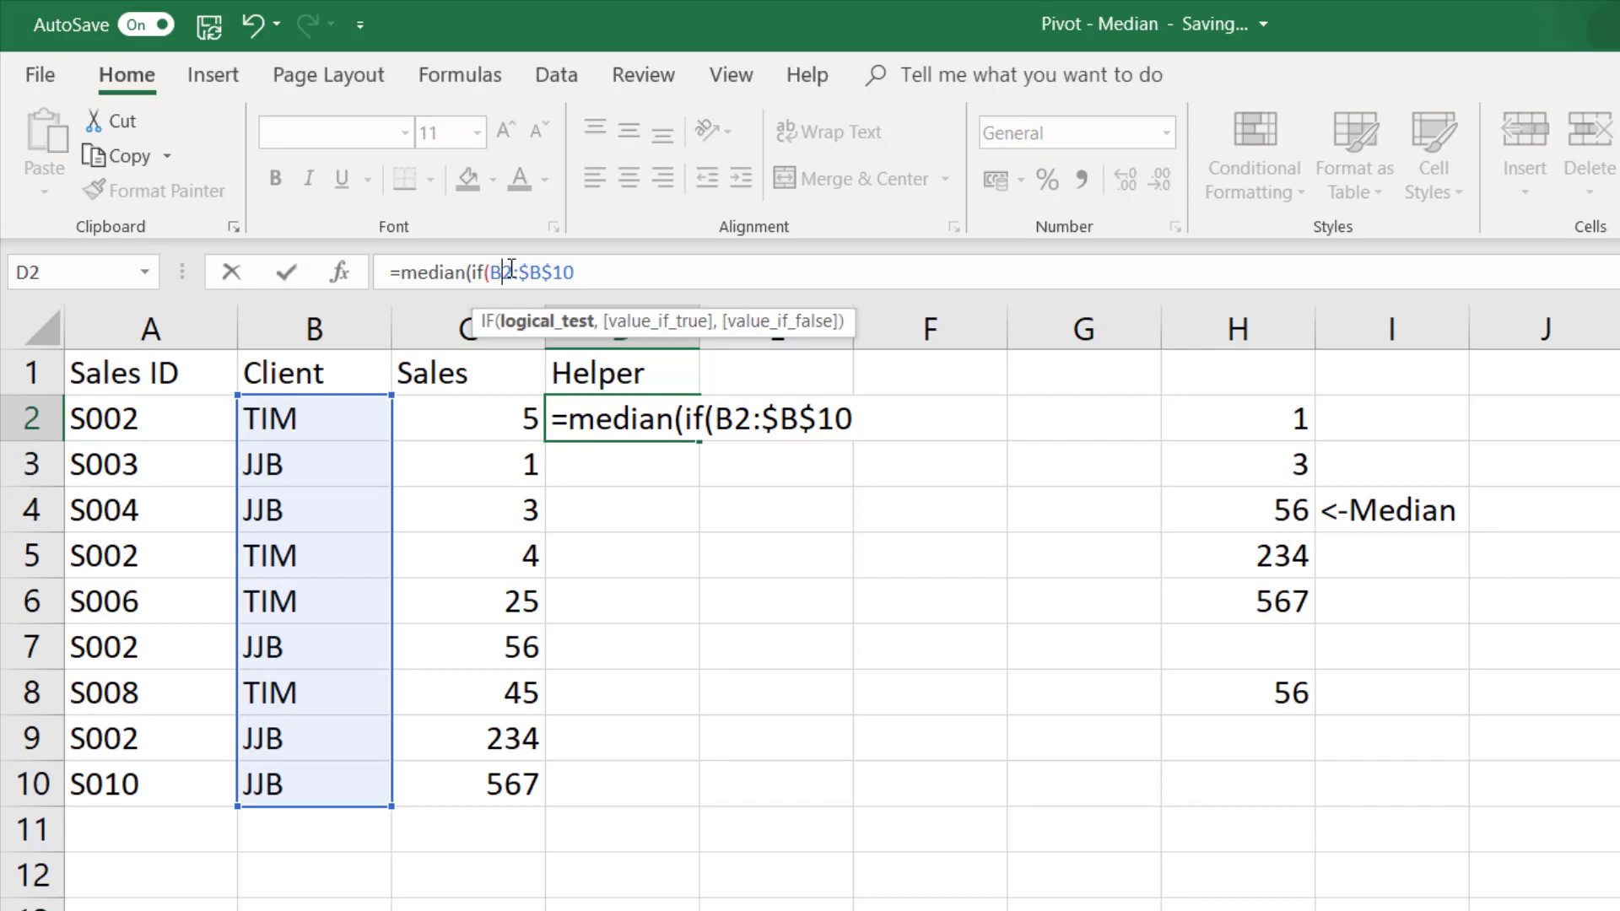
key(F4)
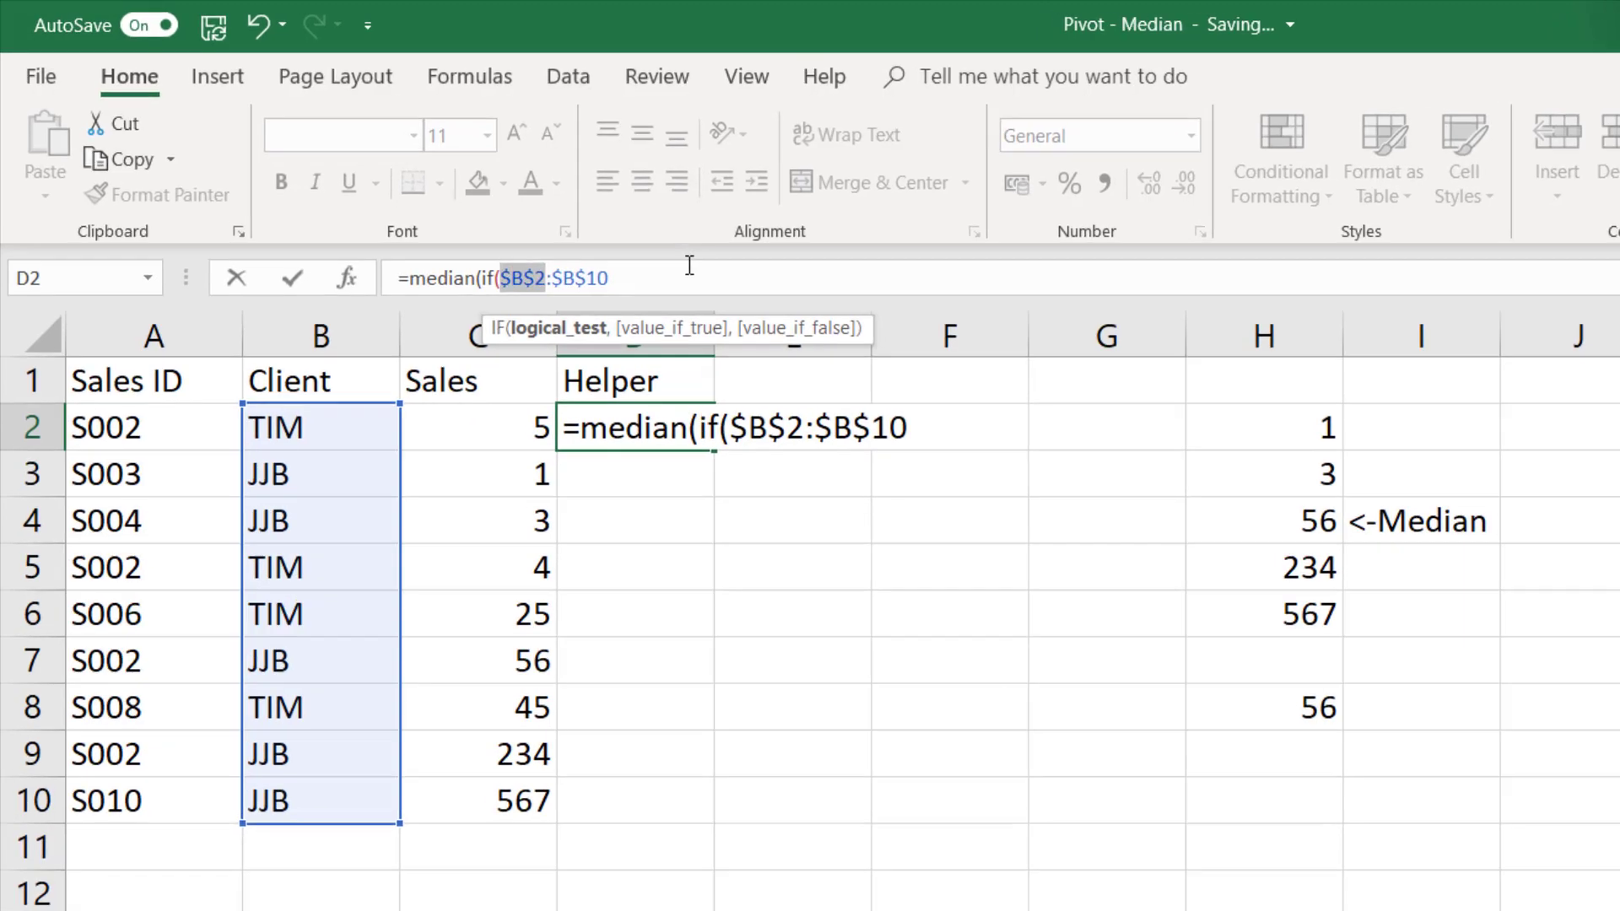
click(674, 261)
text(=)
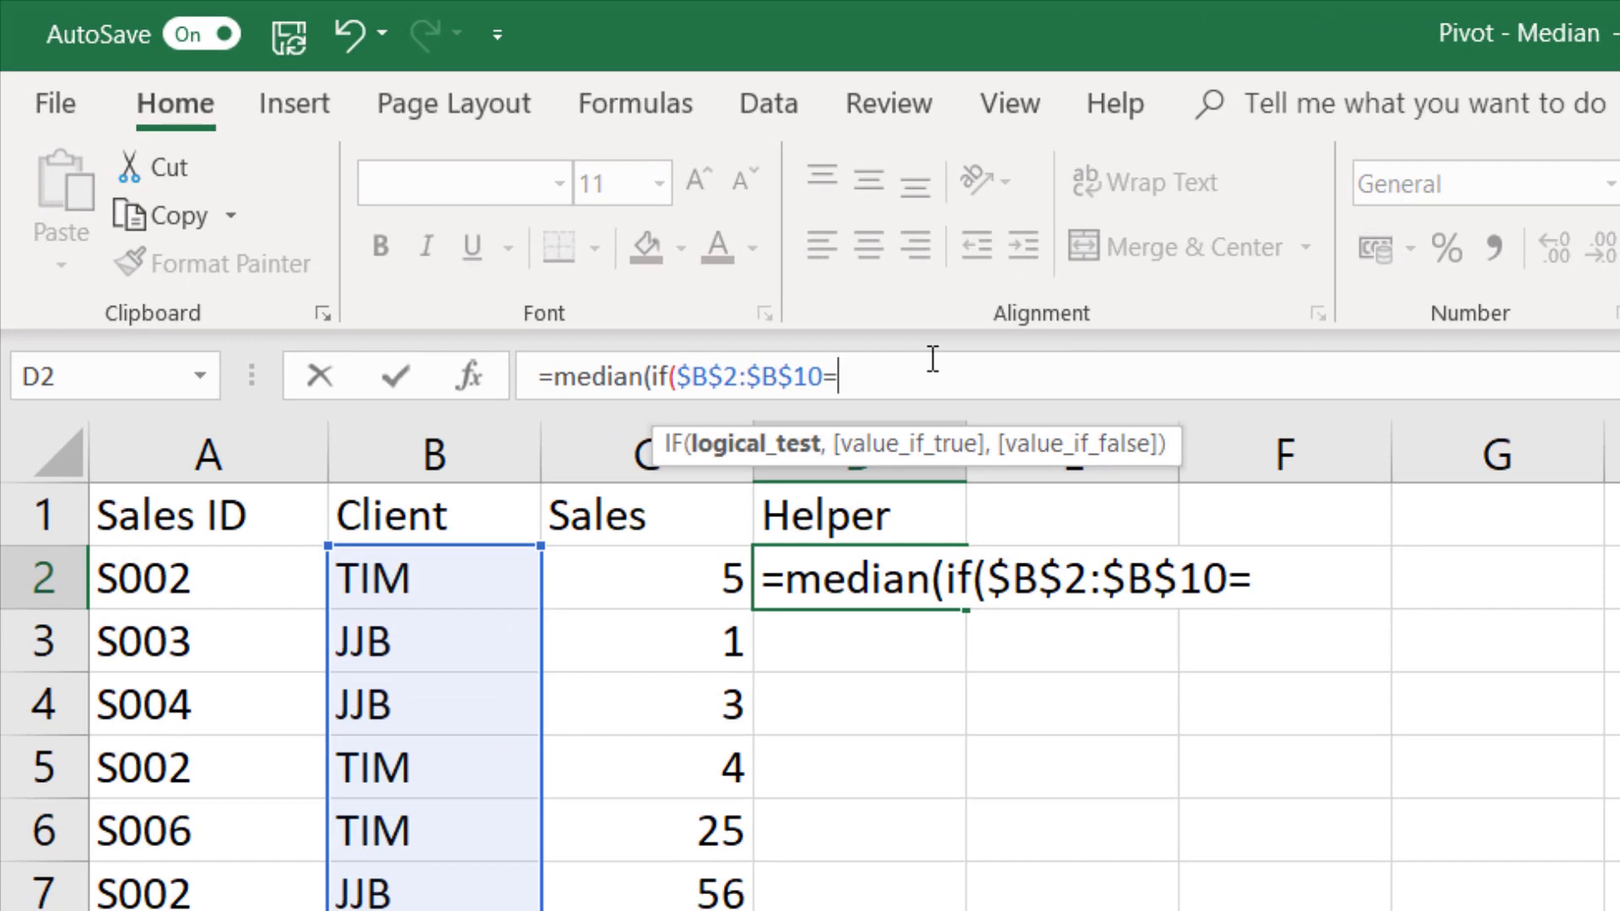
click(384, 578)
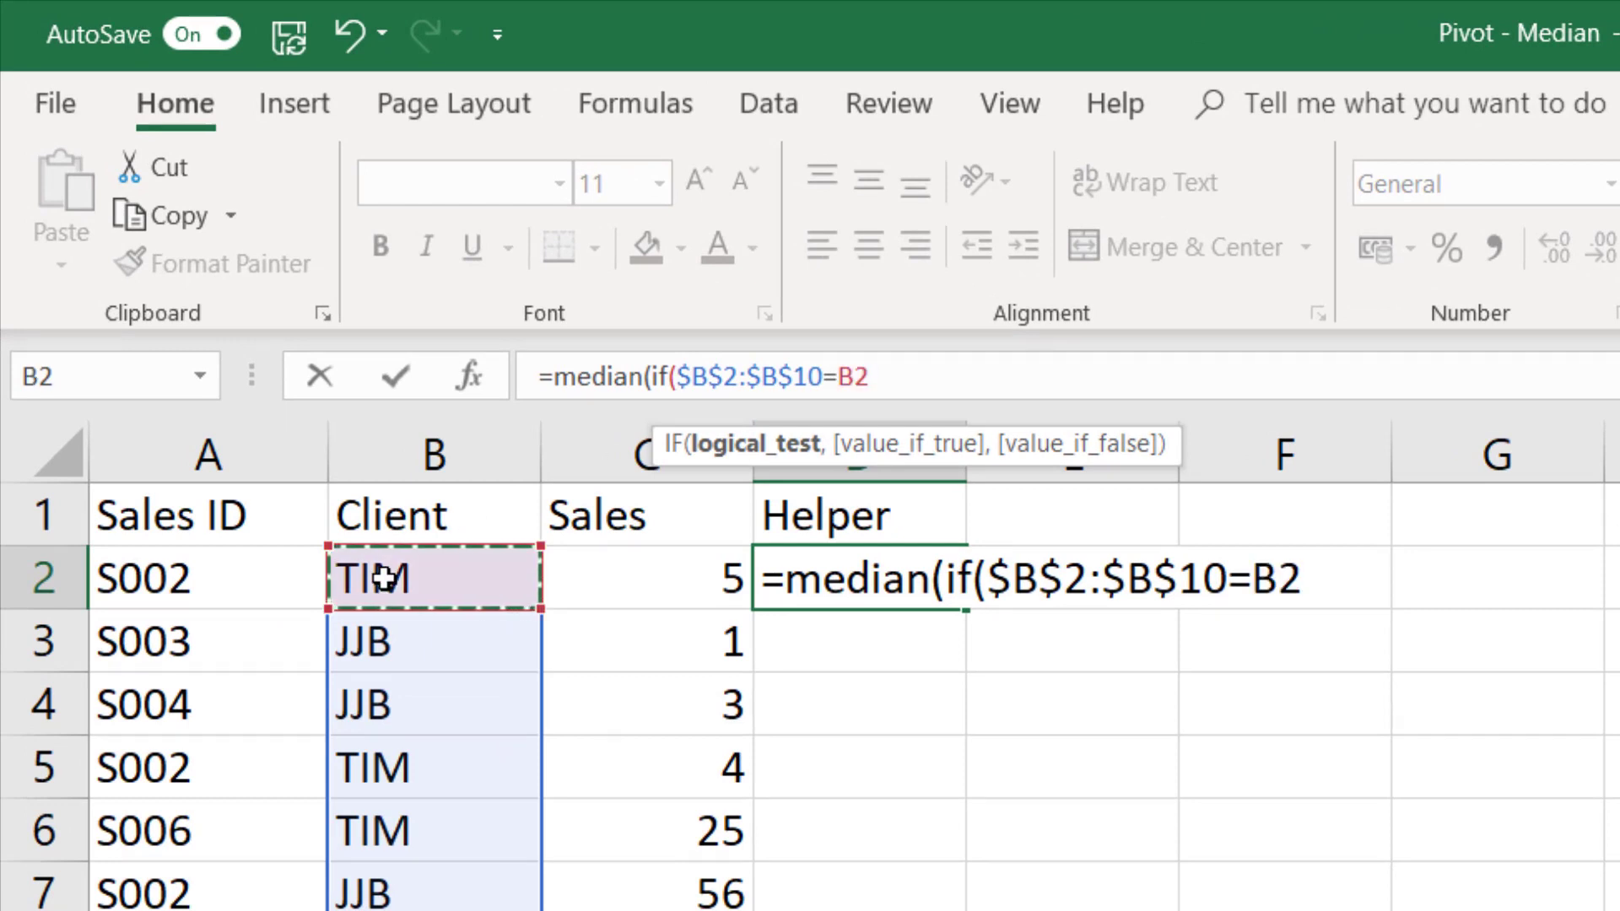
- Complete D2's formula with the sales range C2:C10 as the value if true and enter it as an array formula
text(,)
drag(574, 588, 591, 910)
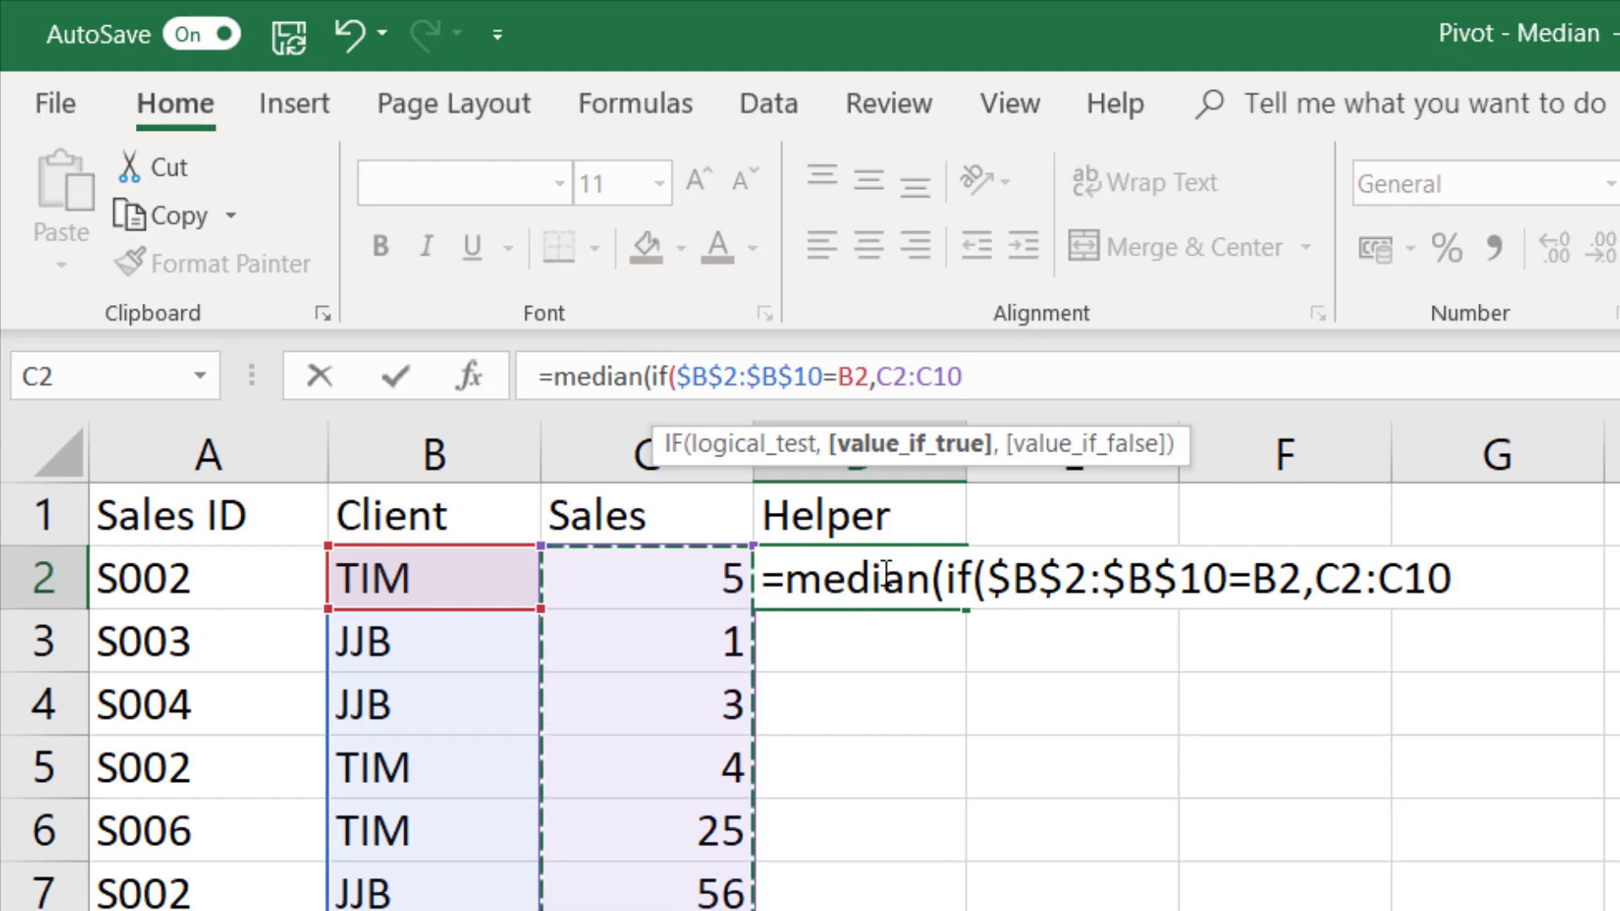
text()))
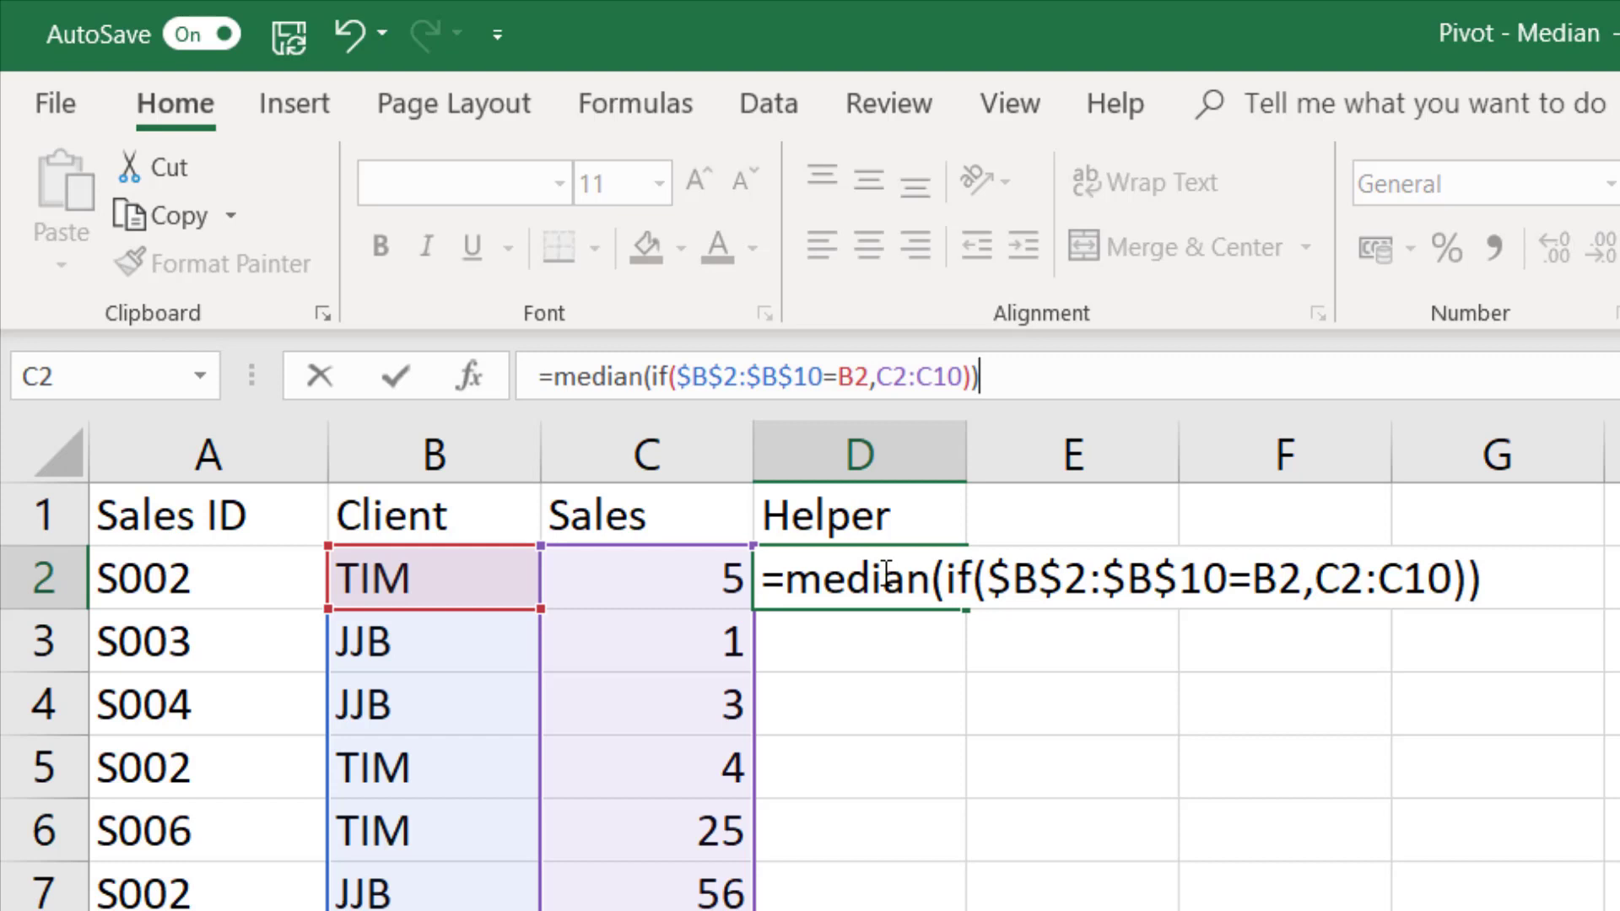
key(ctrl+shift+Return)
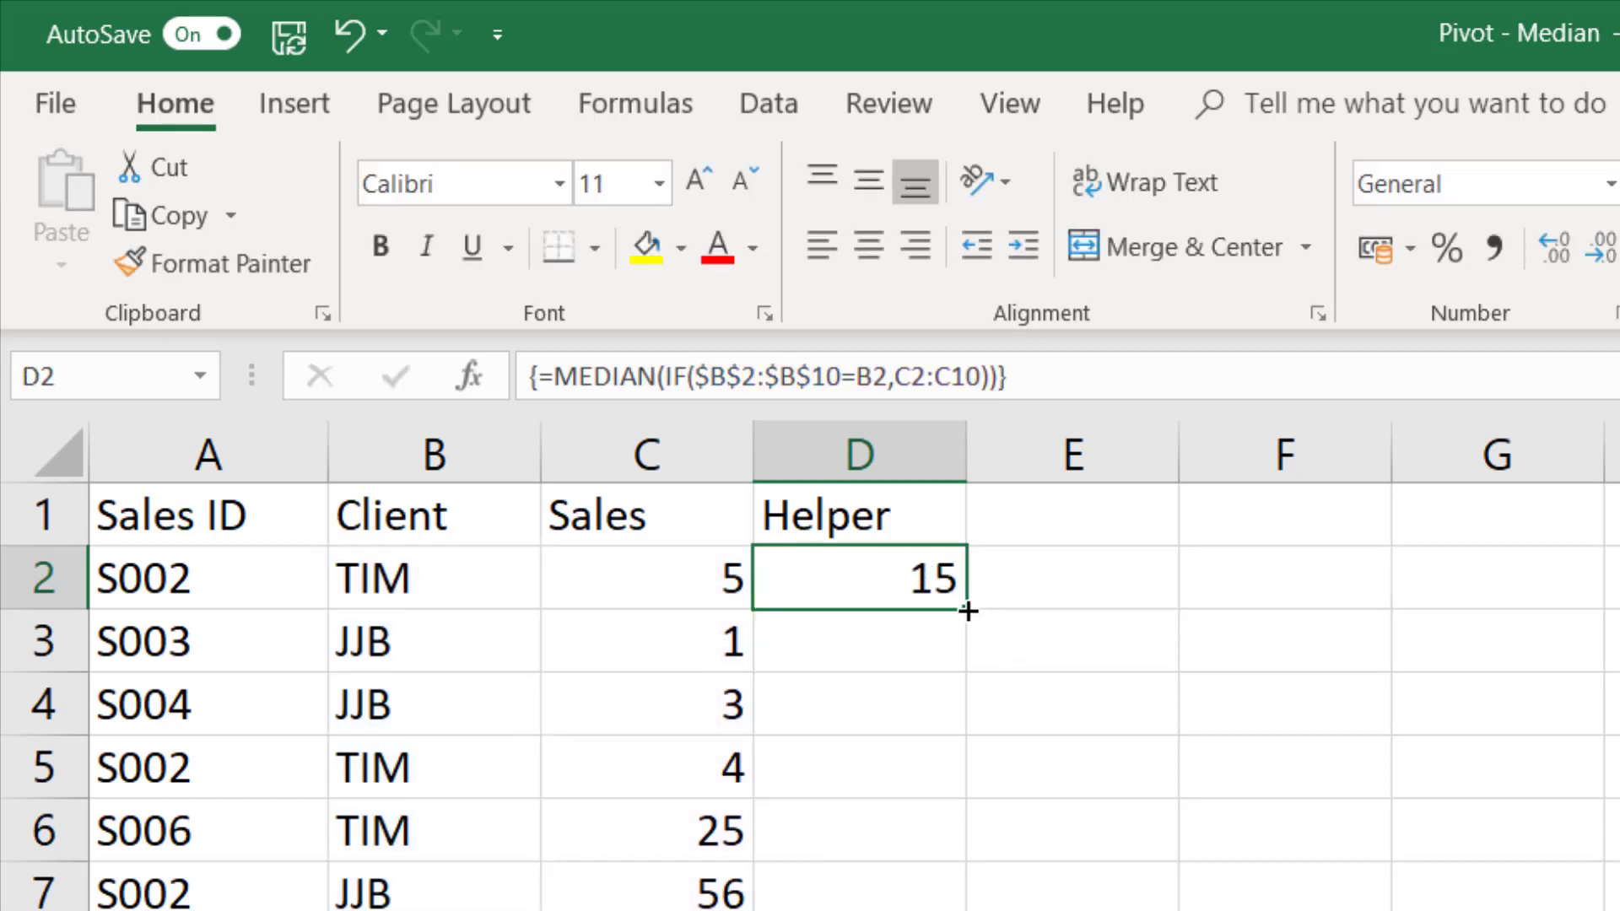
- Make the sales range in D2's formula absolute as $C$2:$C$10, and fill the formula down the Helper column
drag(896, 371, 983, 376)
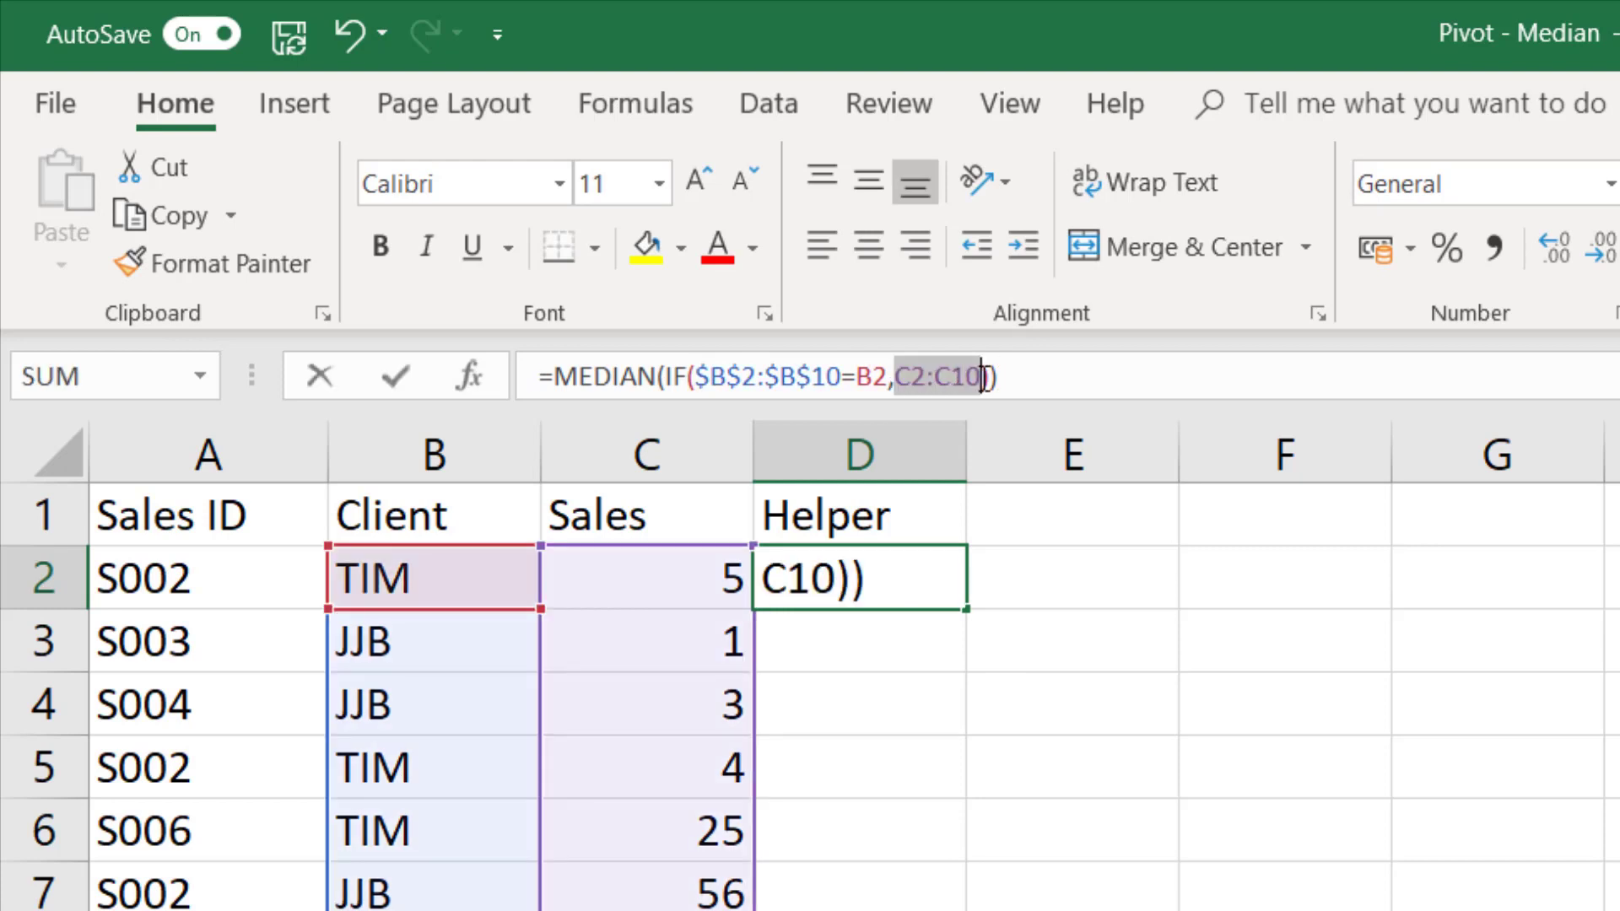
key(F4)
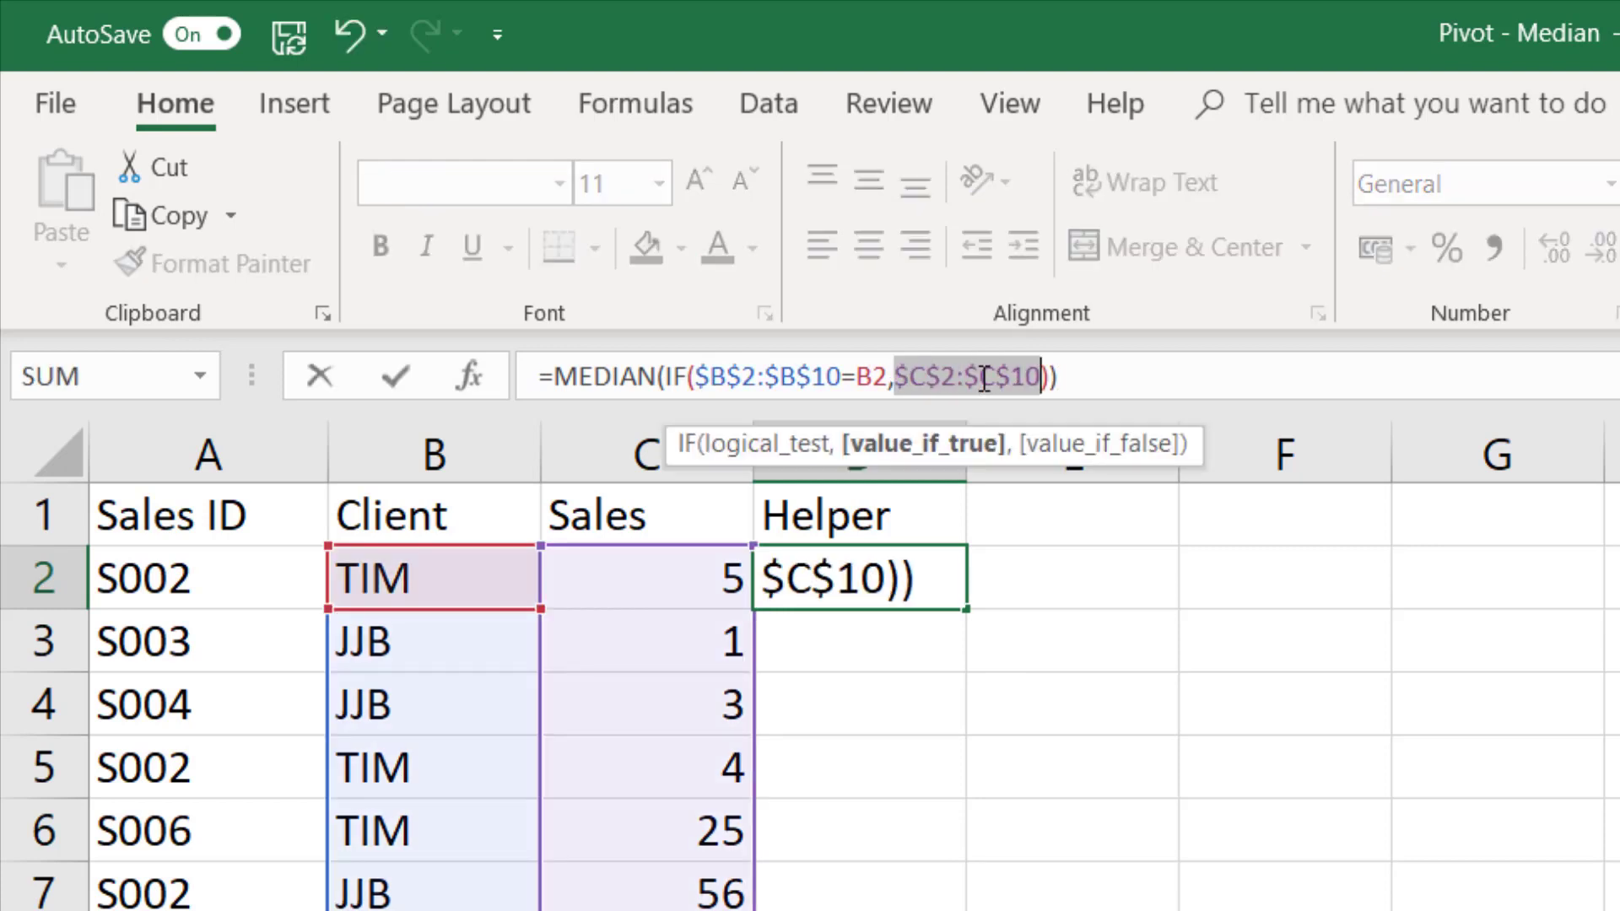
key(Return)
click(946, 568)
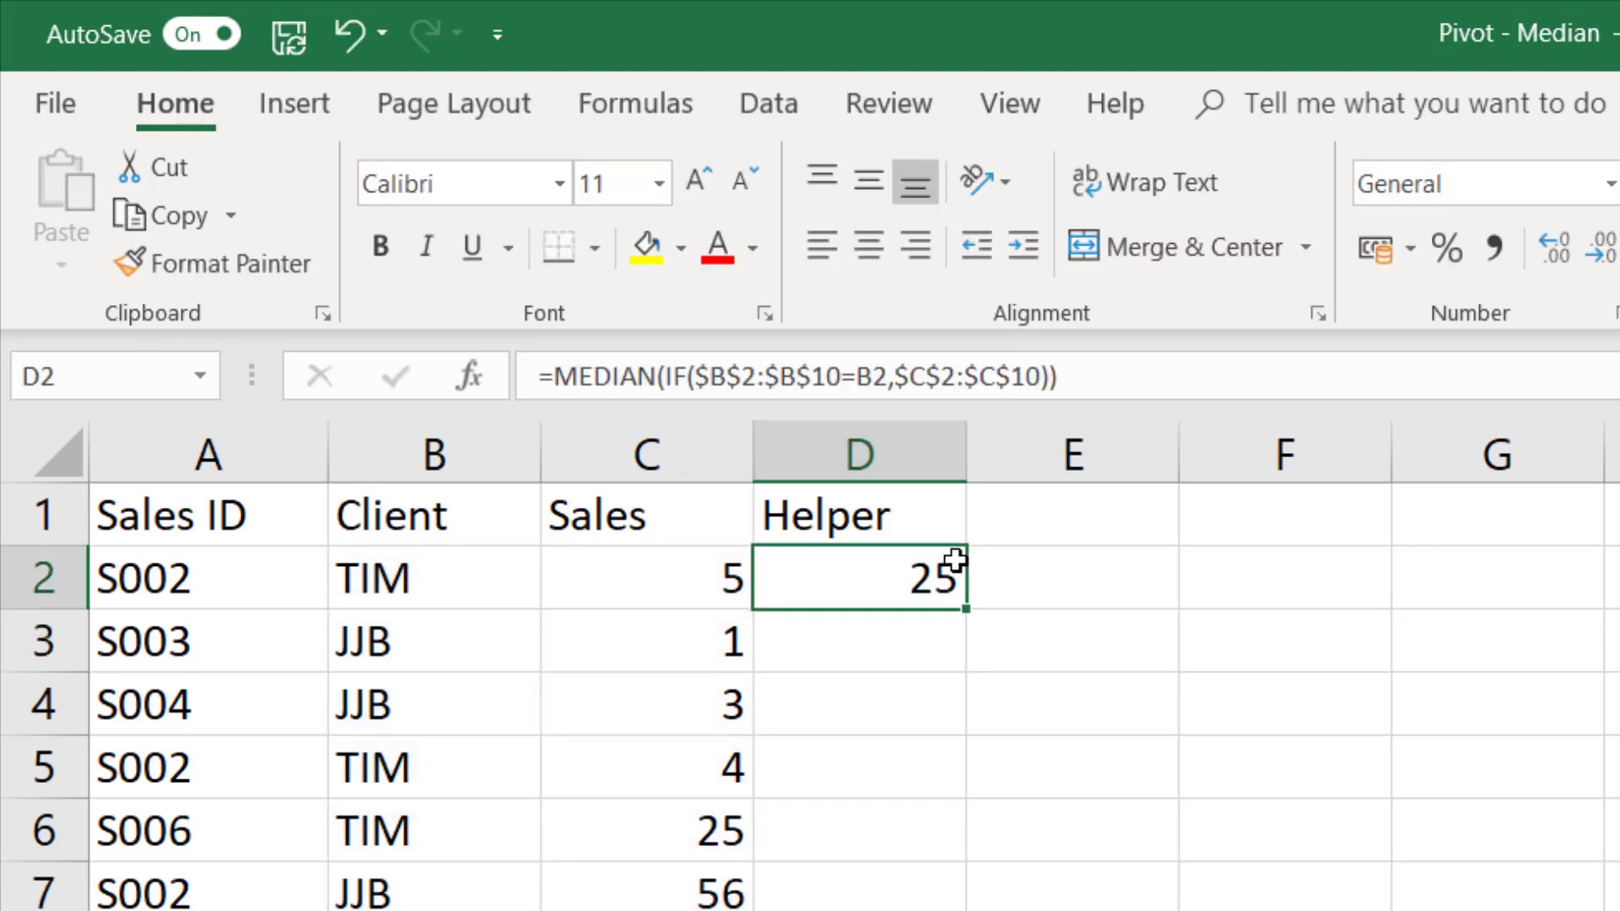
double_click(964, 605)
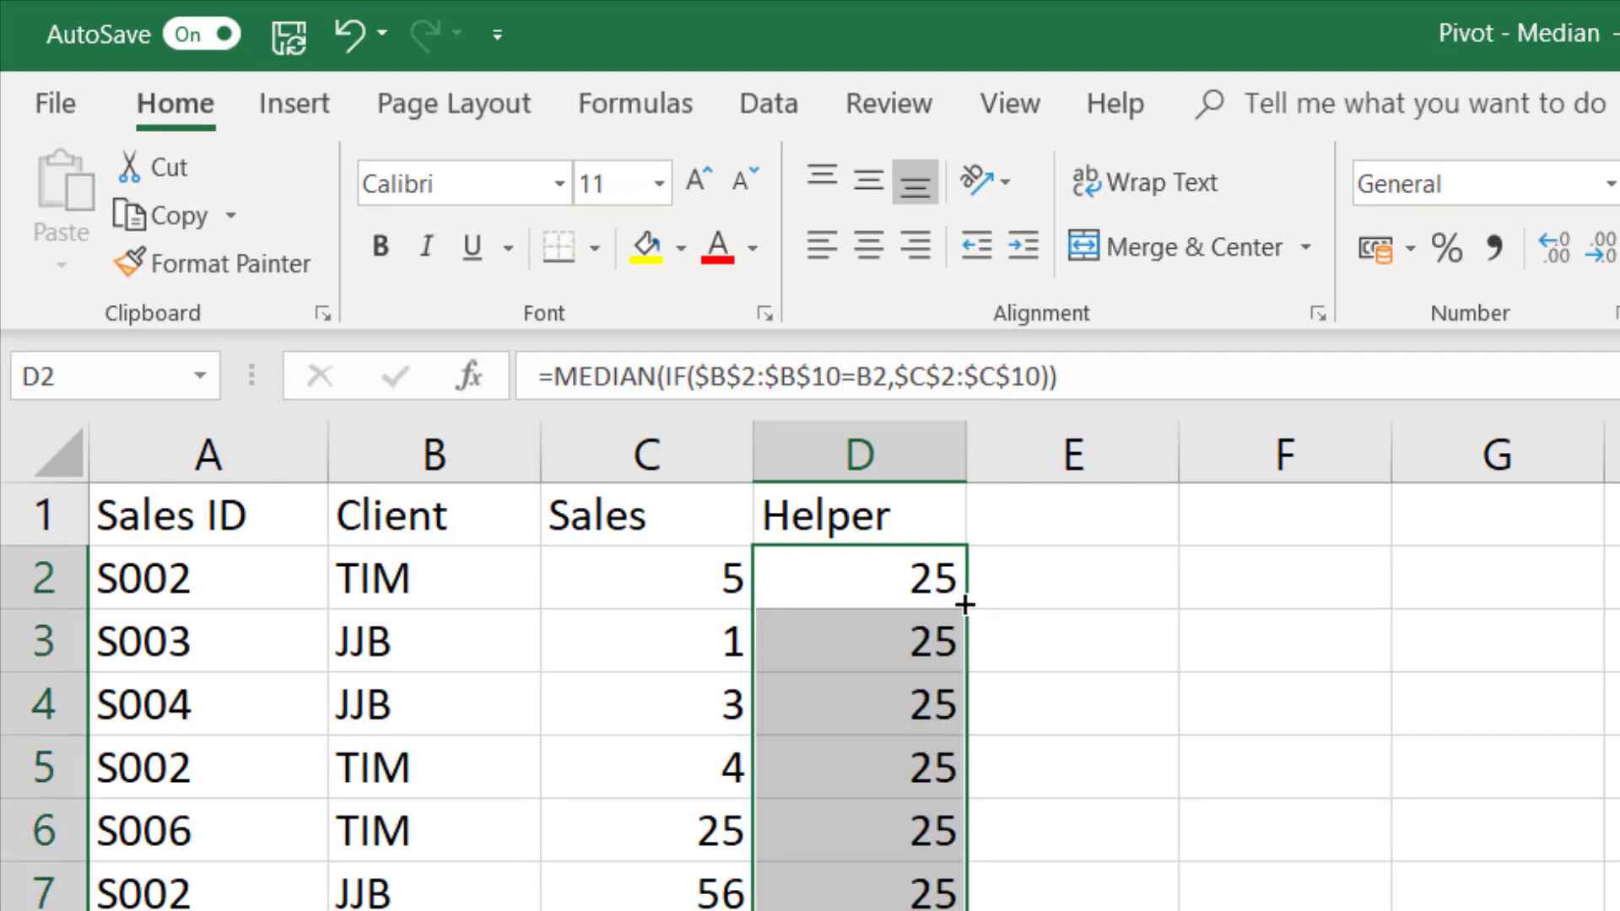
- Check the filled Helper formulas in D2 and D3 and the cell ranges they reference
click(873, 579)
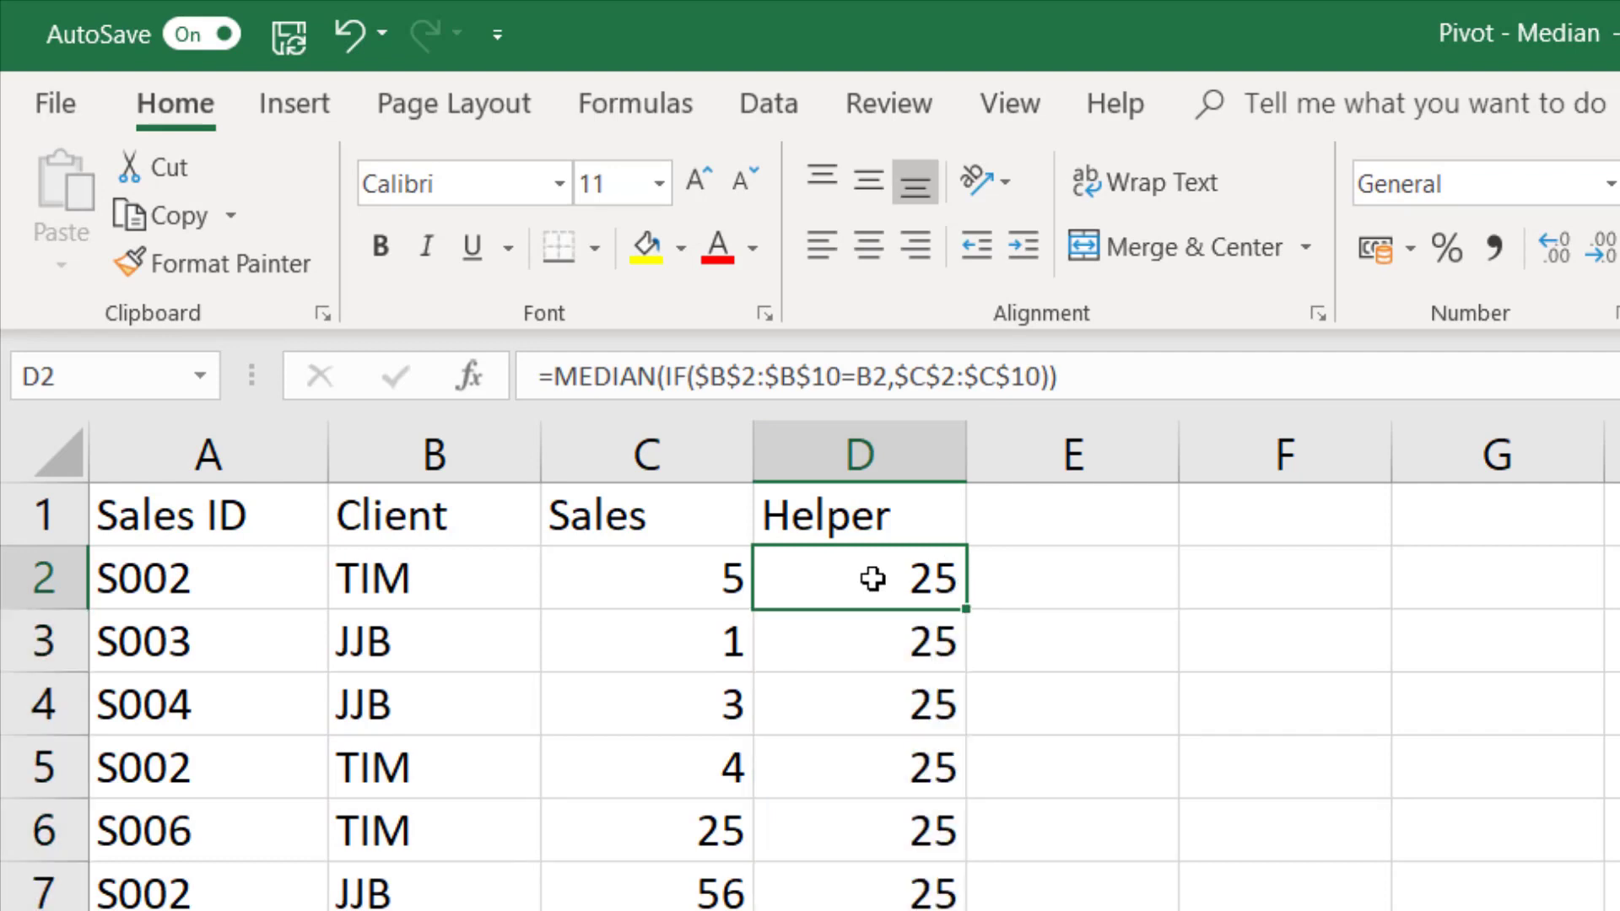
double_click(862, 640)
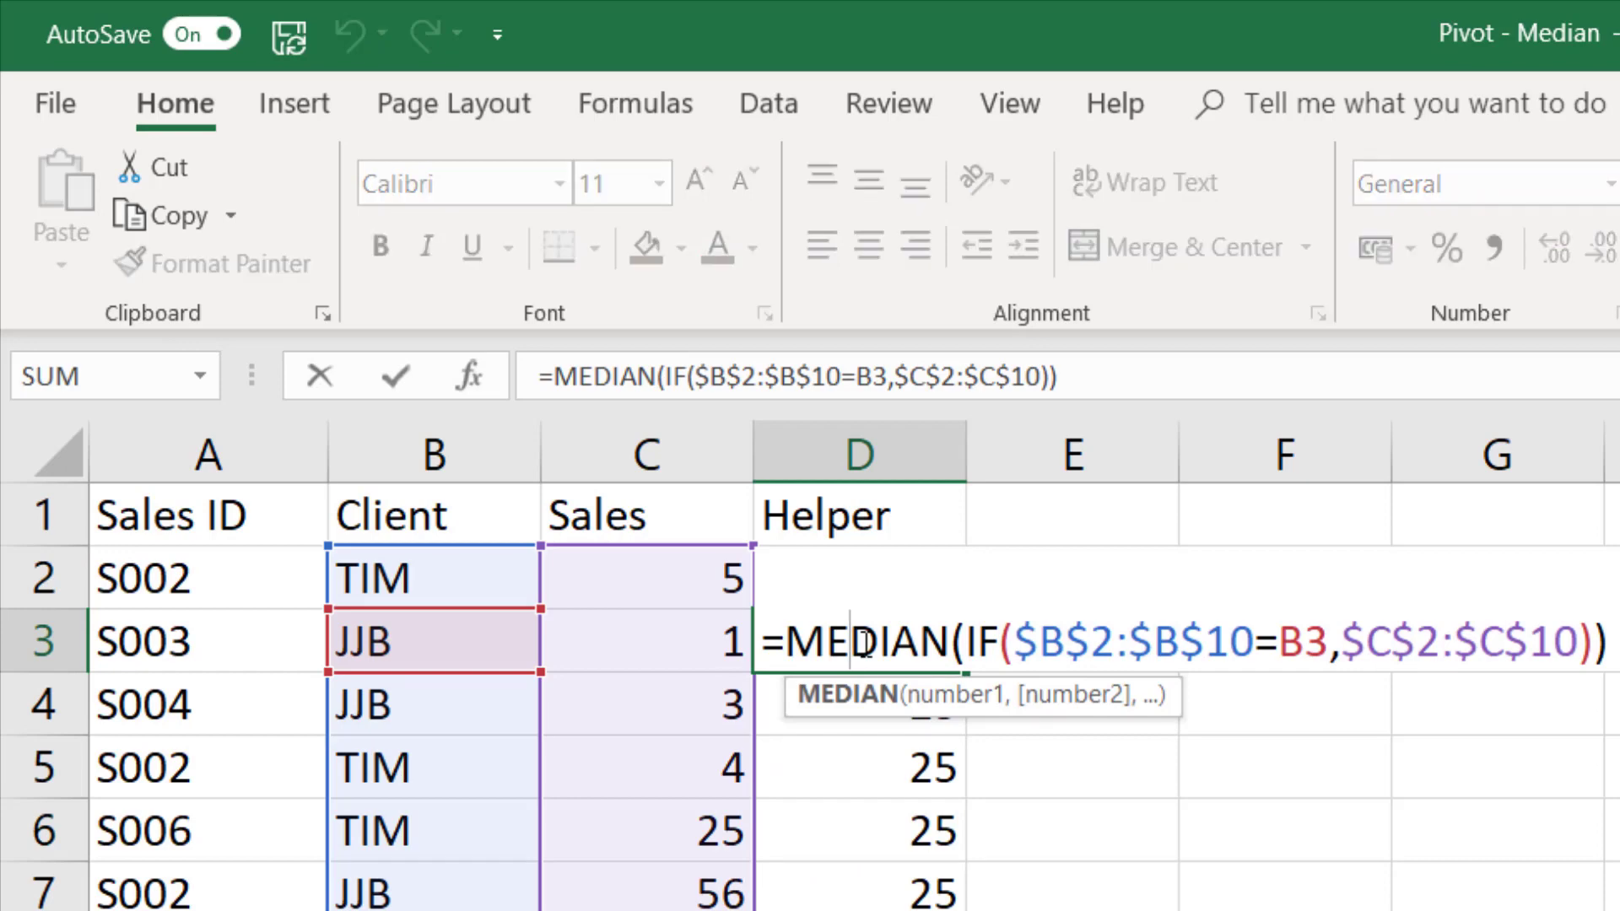
key(Return)
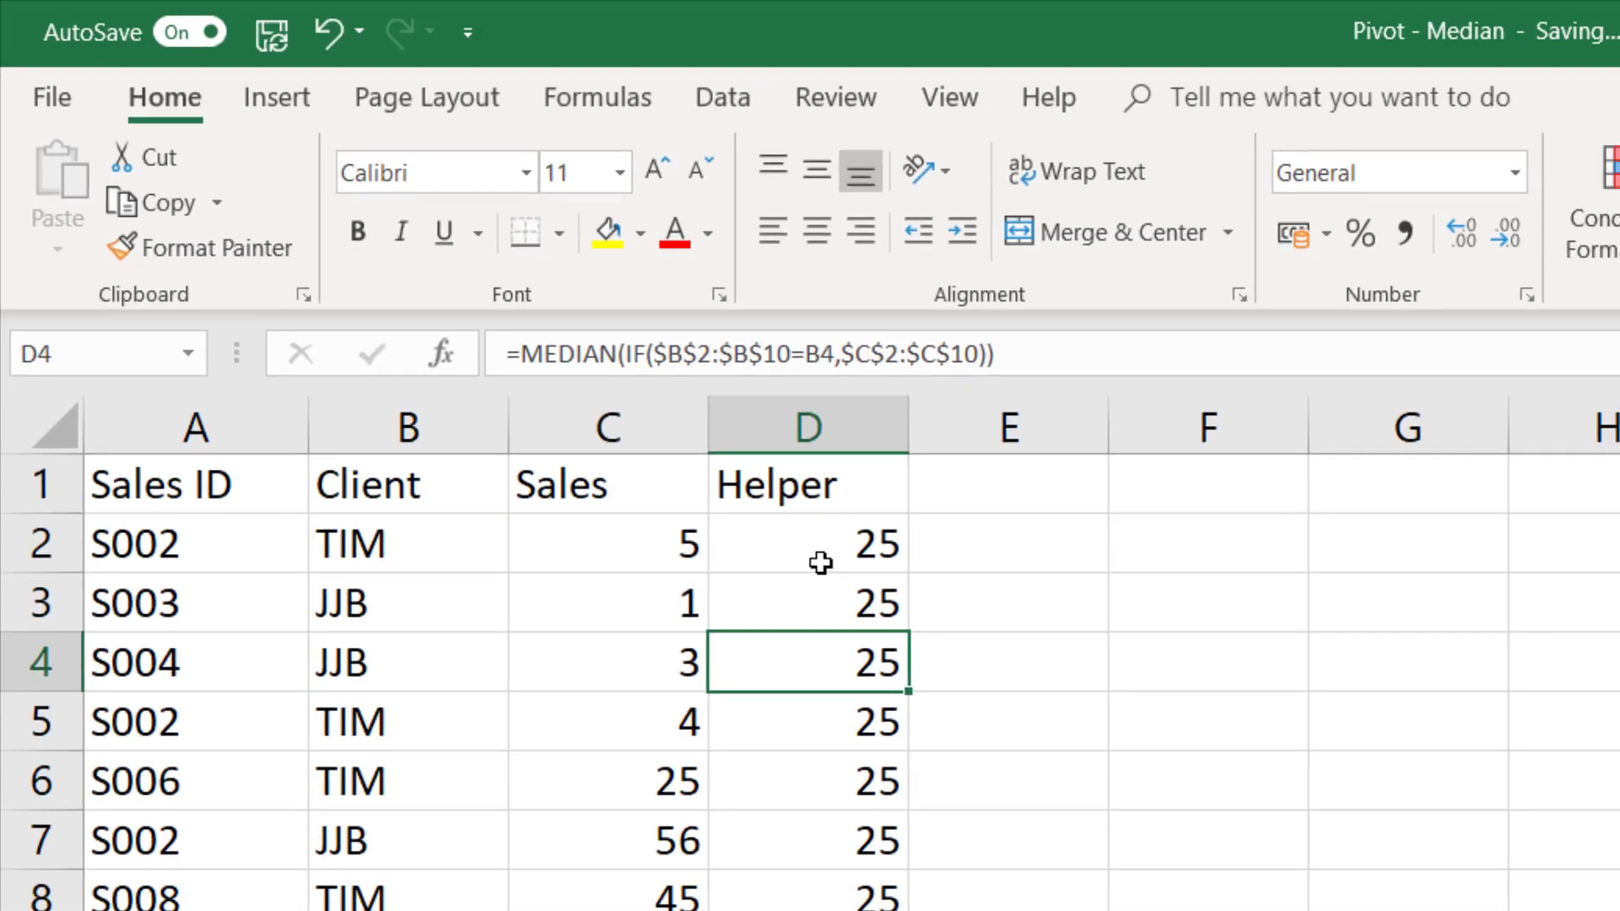
click(820, 563)
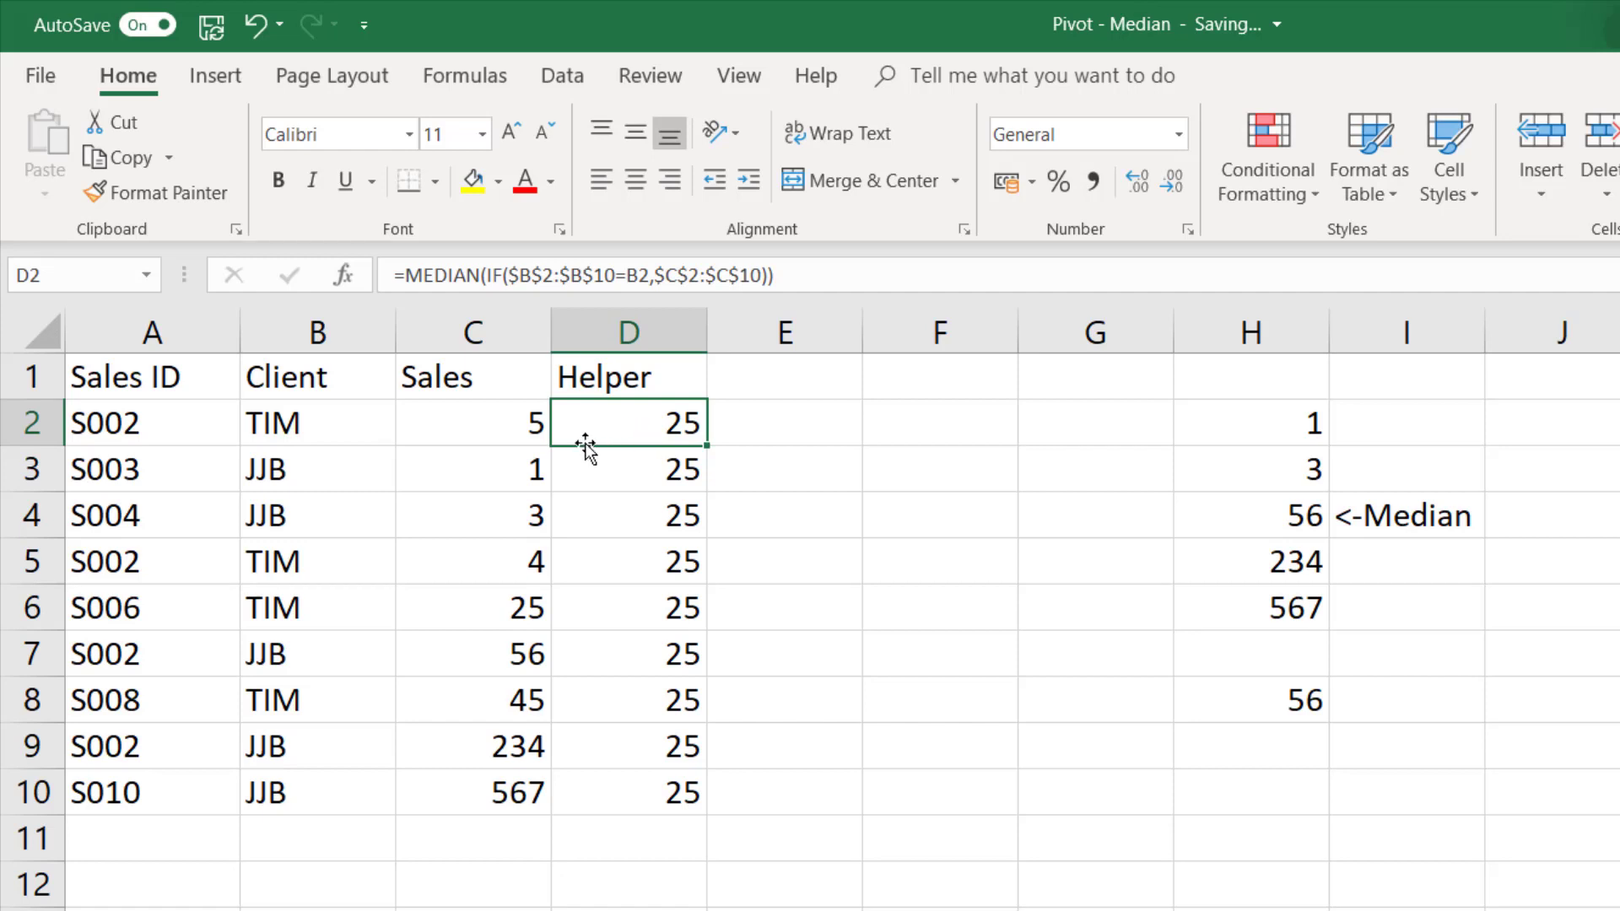
click(625, 462)
double_click(626, 462)
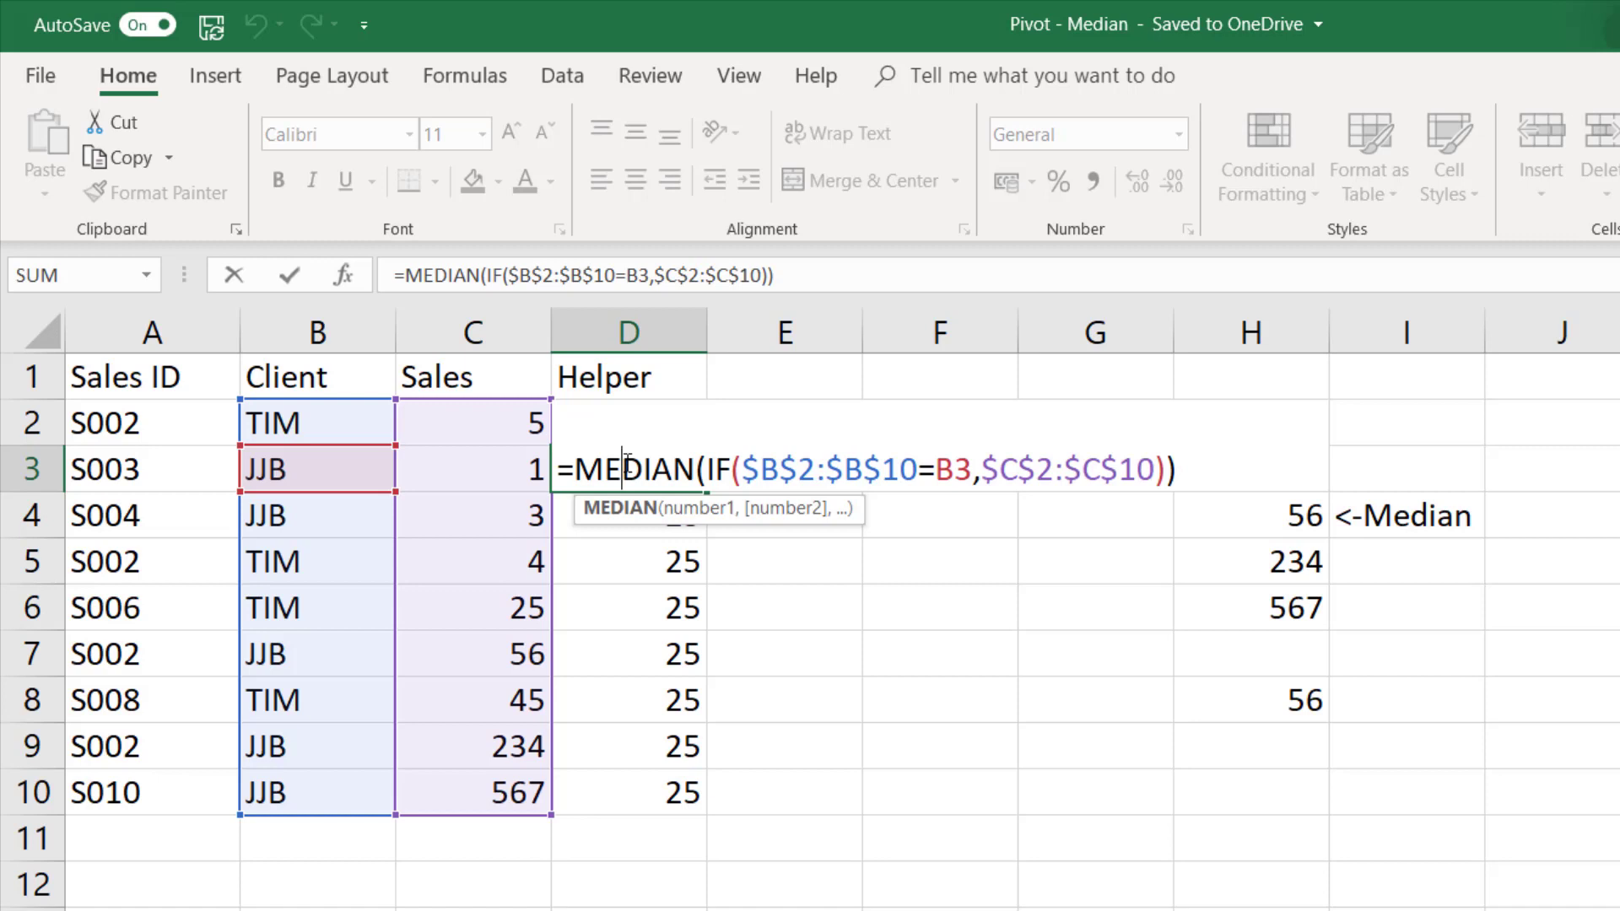
key(Return)
- Re-enter D2's median formula as an array formula and fill it down the Helper column to D10
click(658, 434)
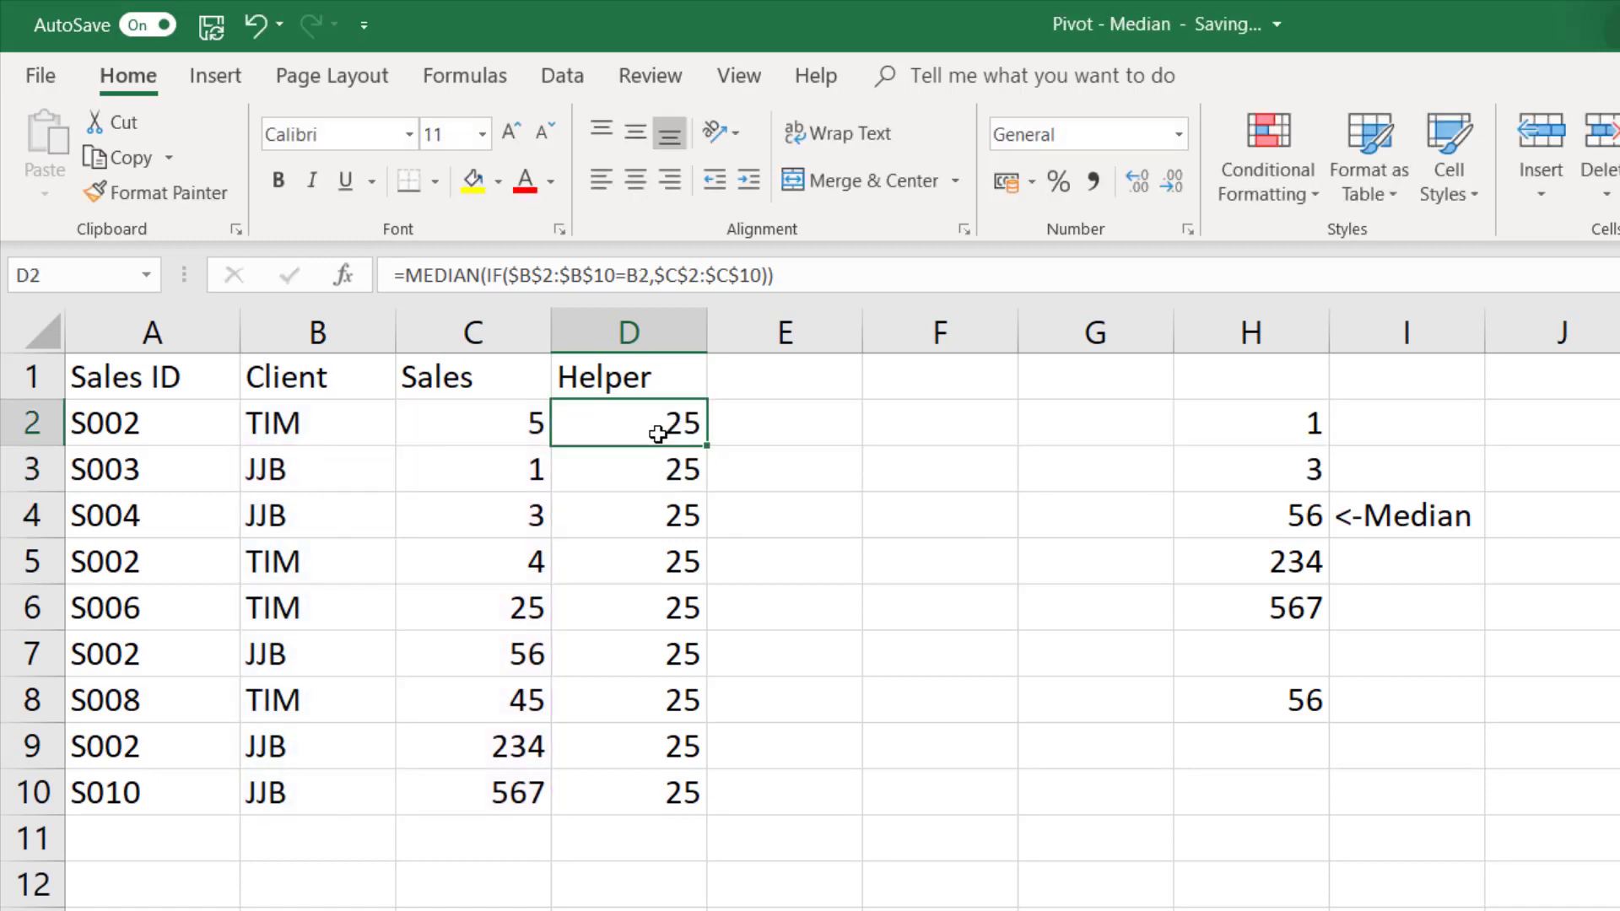
click(826, 267)
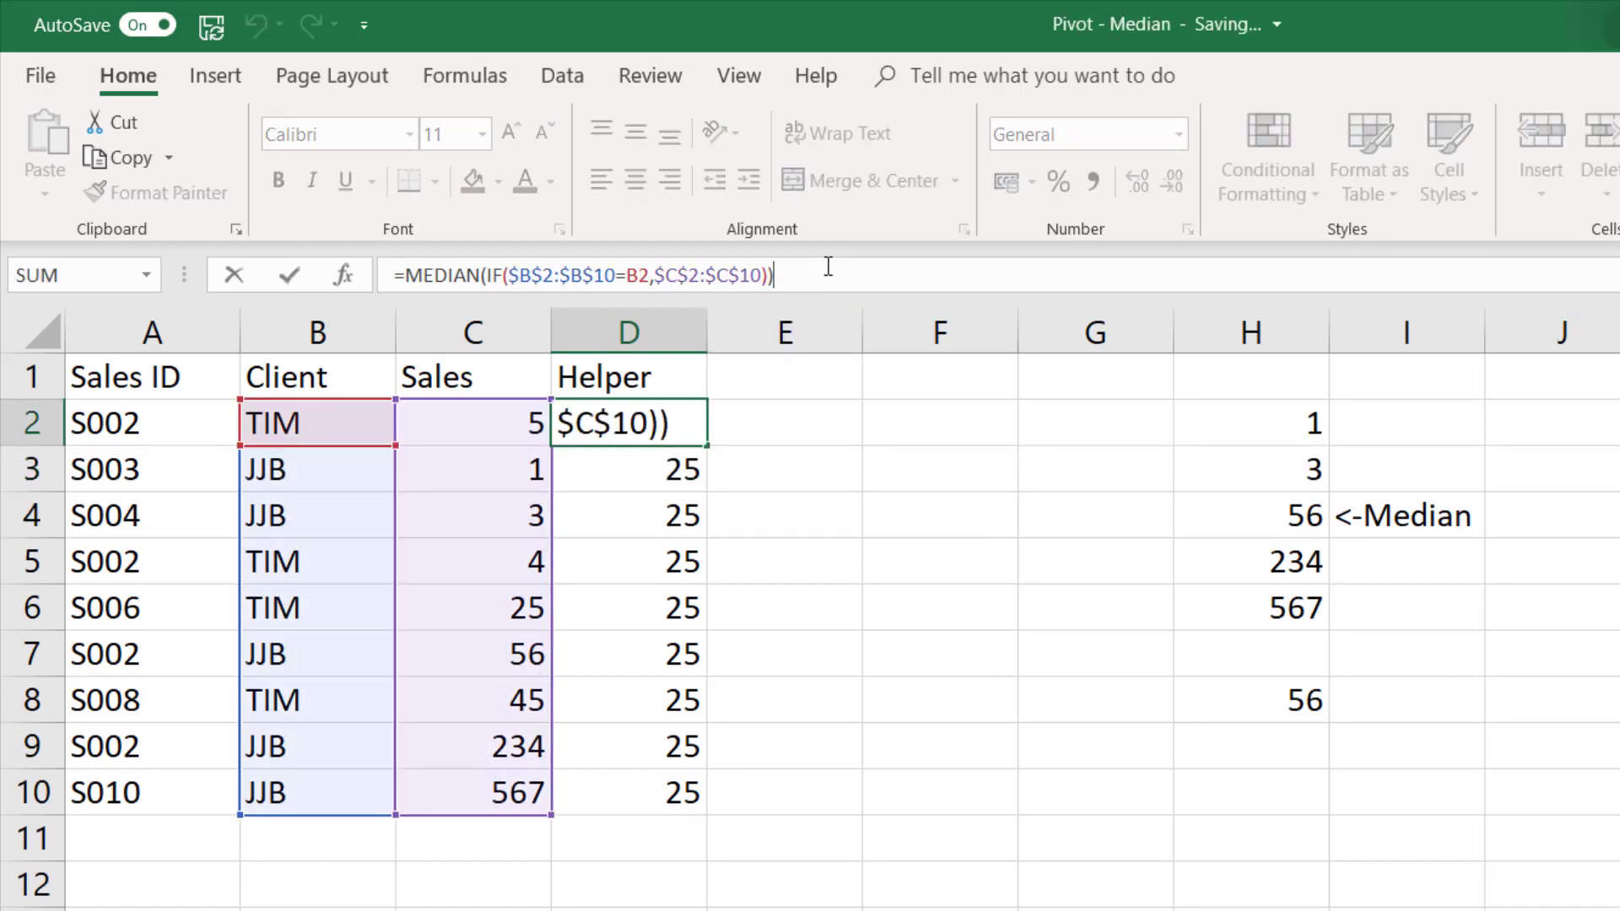
key(ctrl+shift+Return)
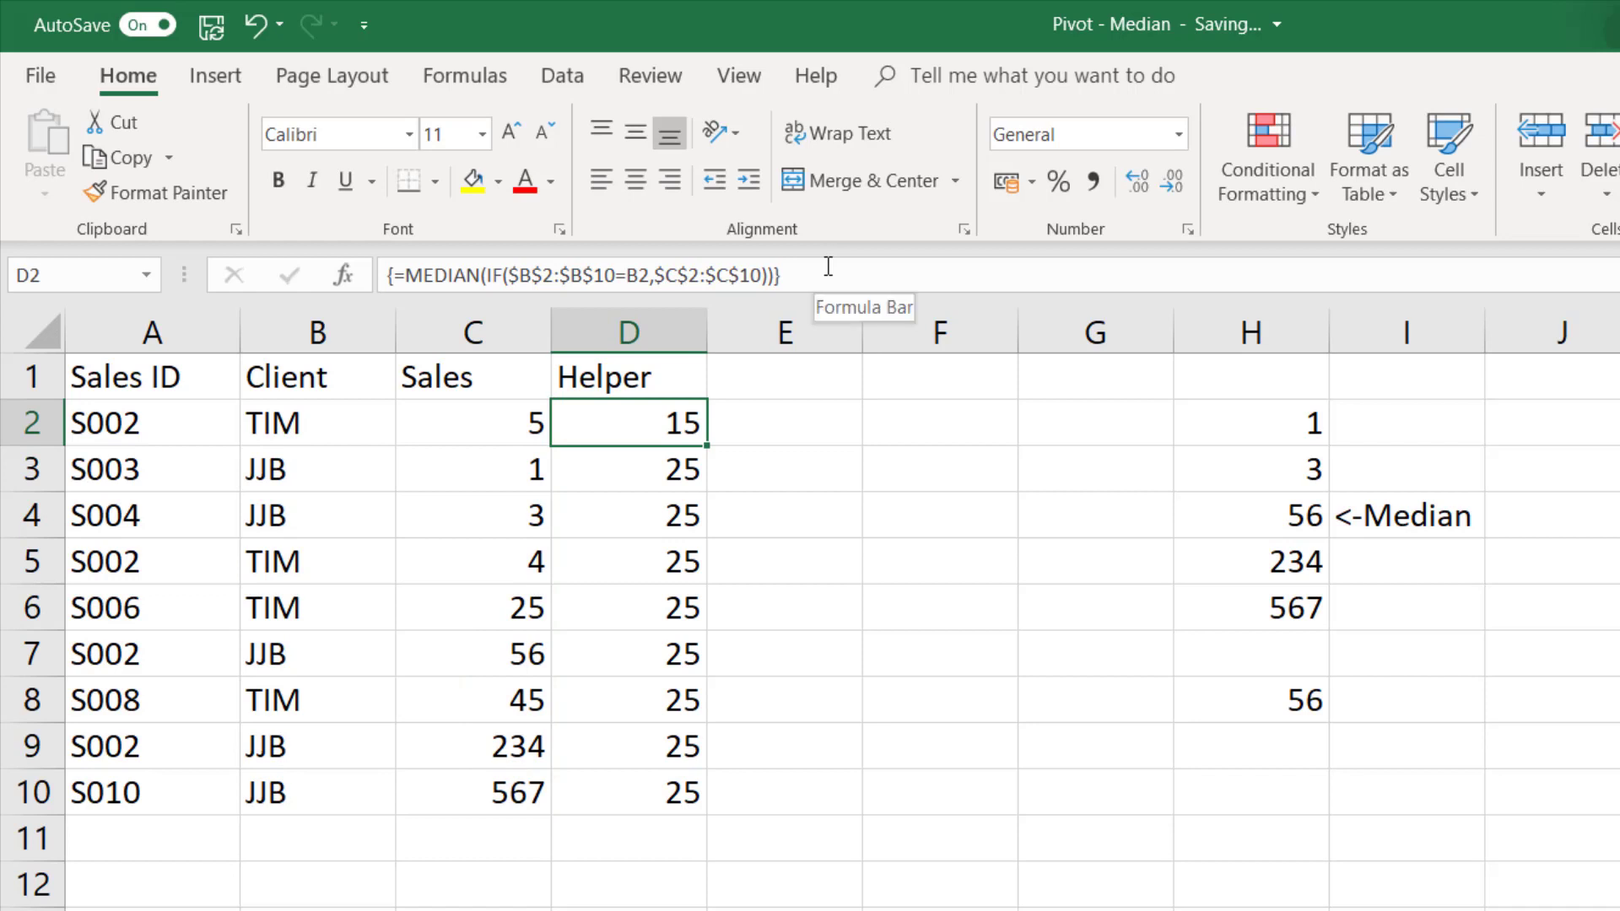
double_click(707, 447)
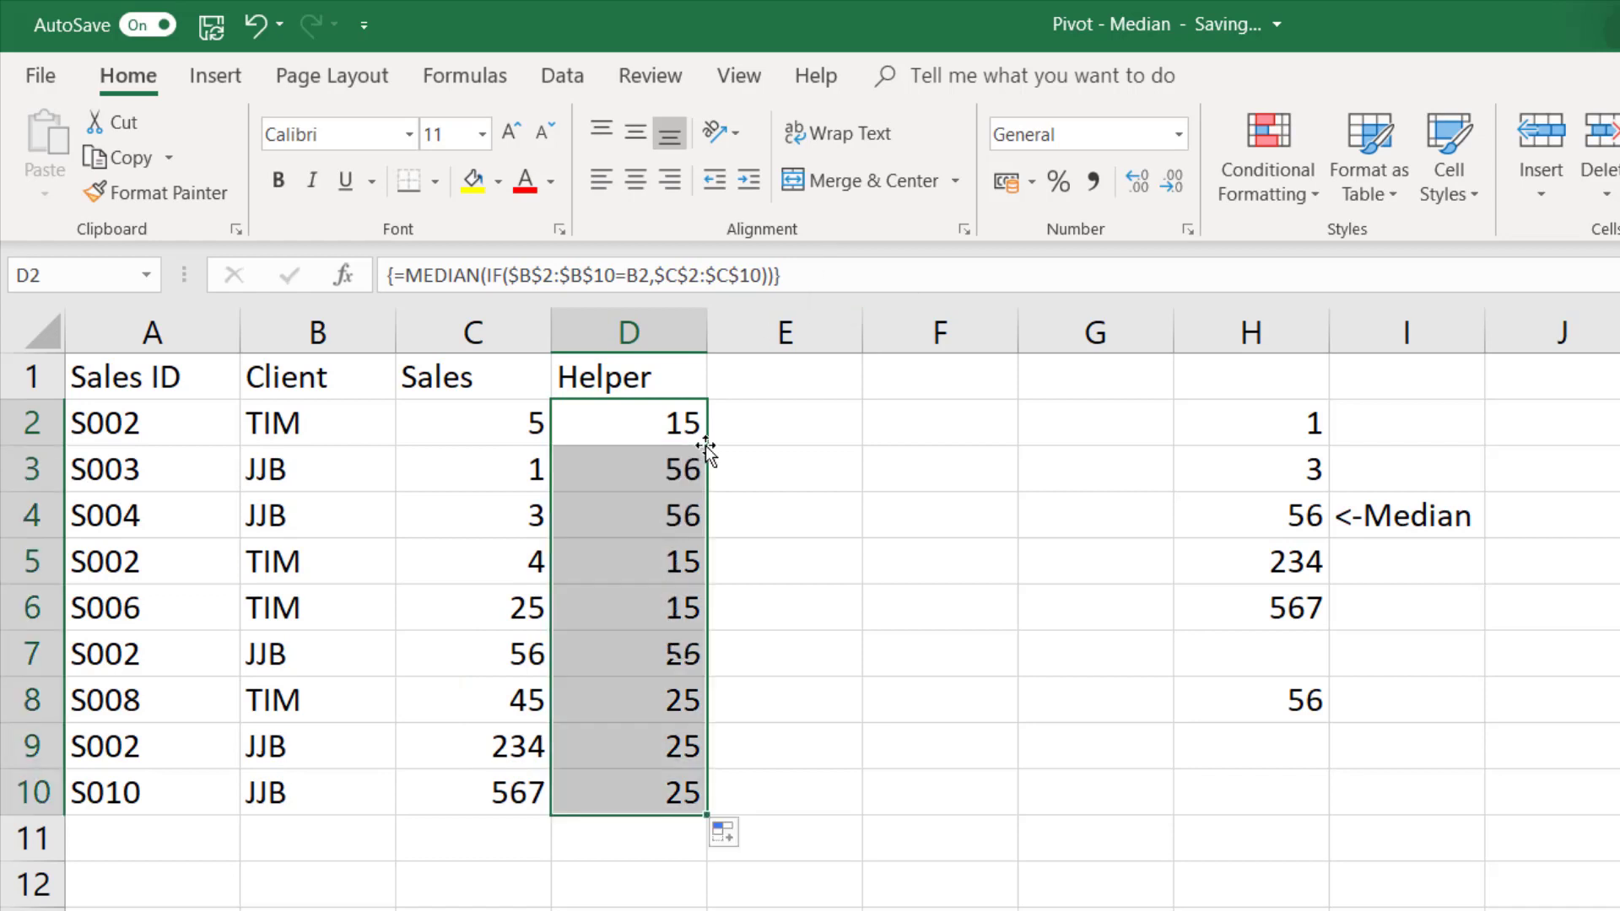
click(653, 471)
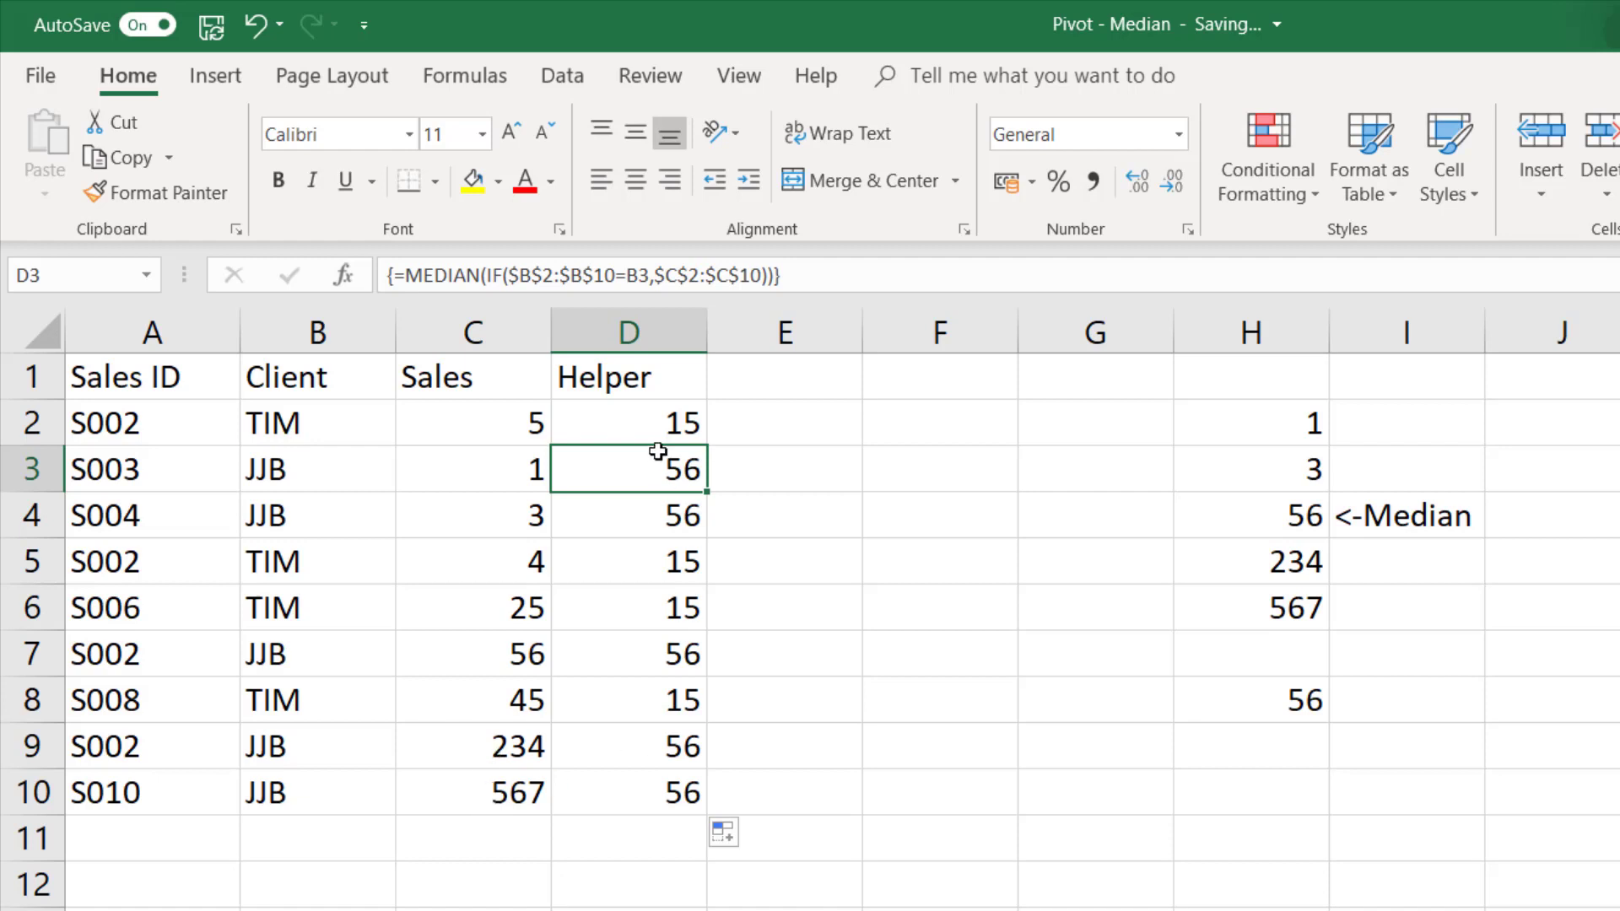
- Compare the Helper column's values with each client's median in the other sheet's pivot table
click(1127, 595)
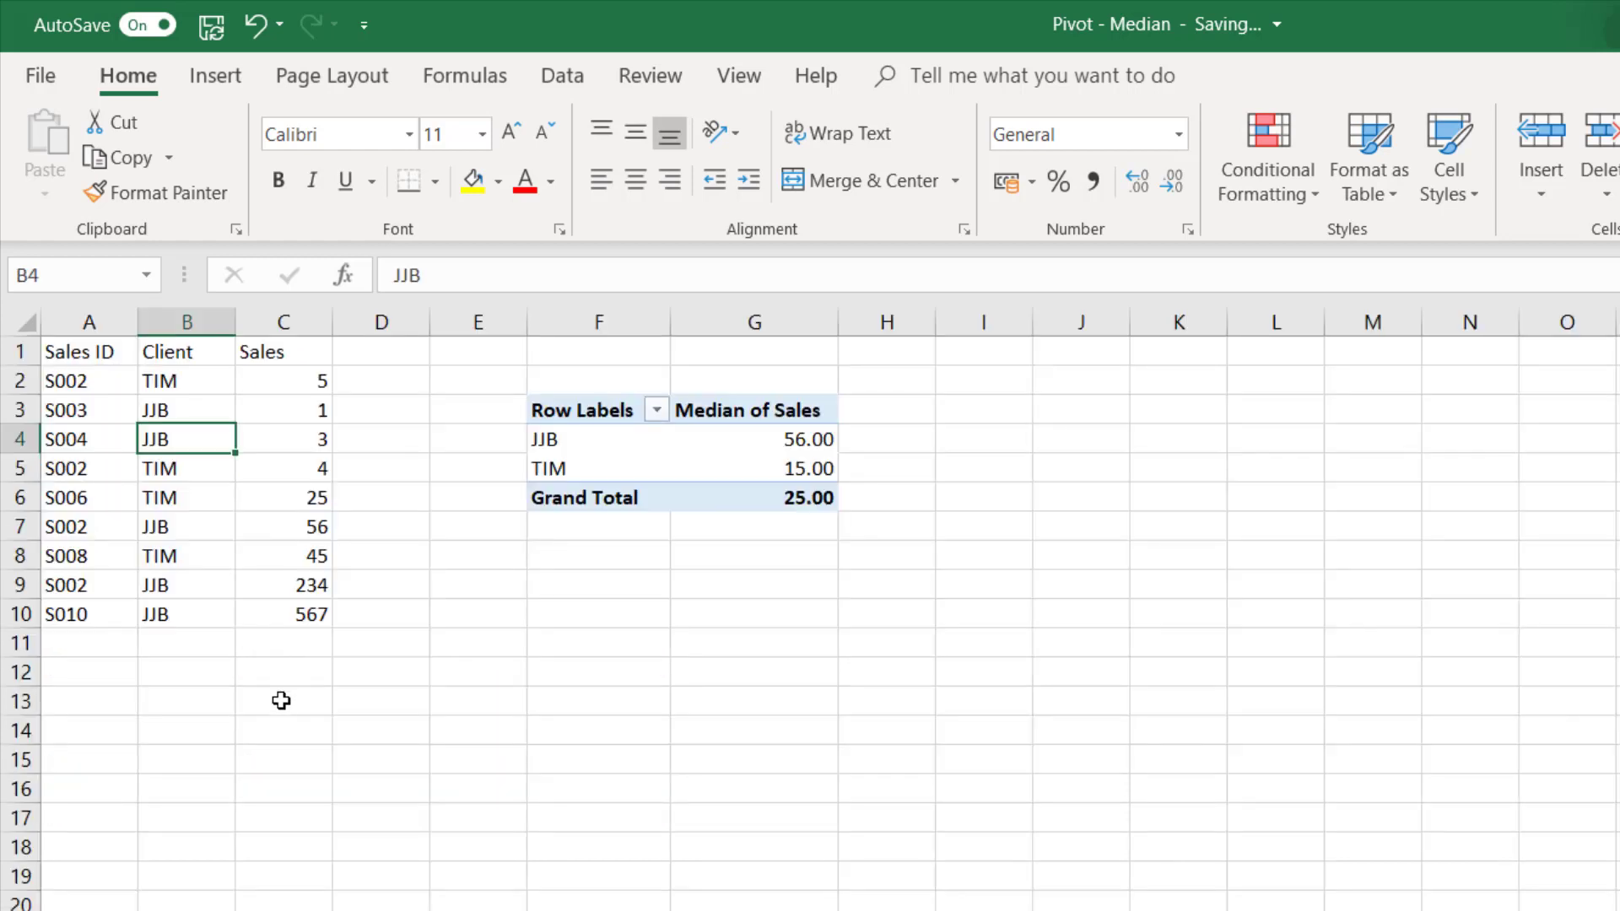
click(281, 701)
click(188, 432)
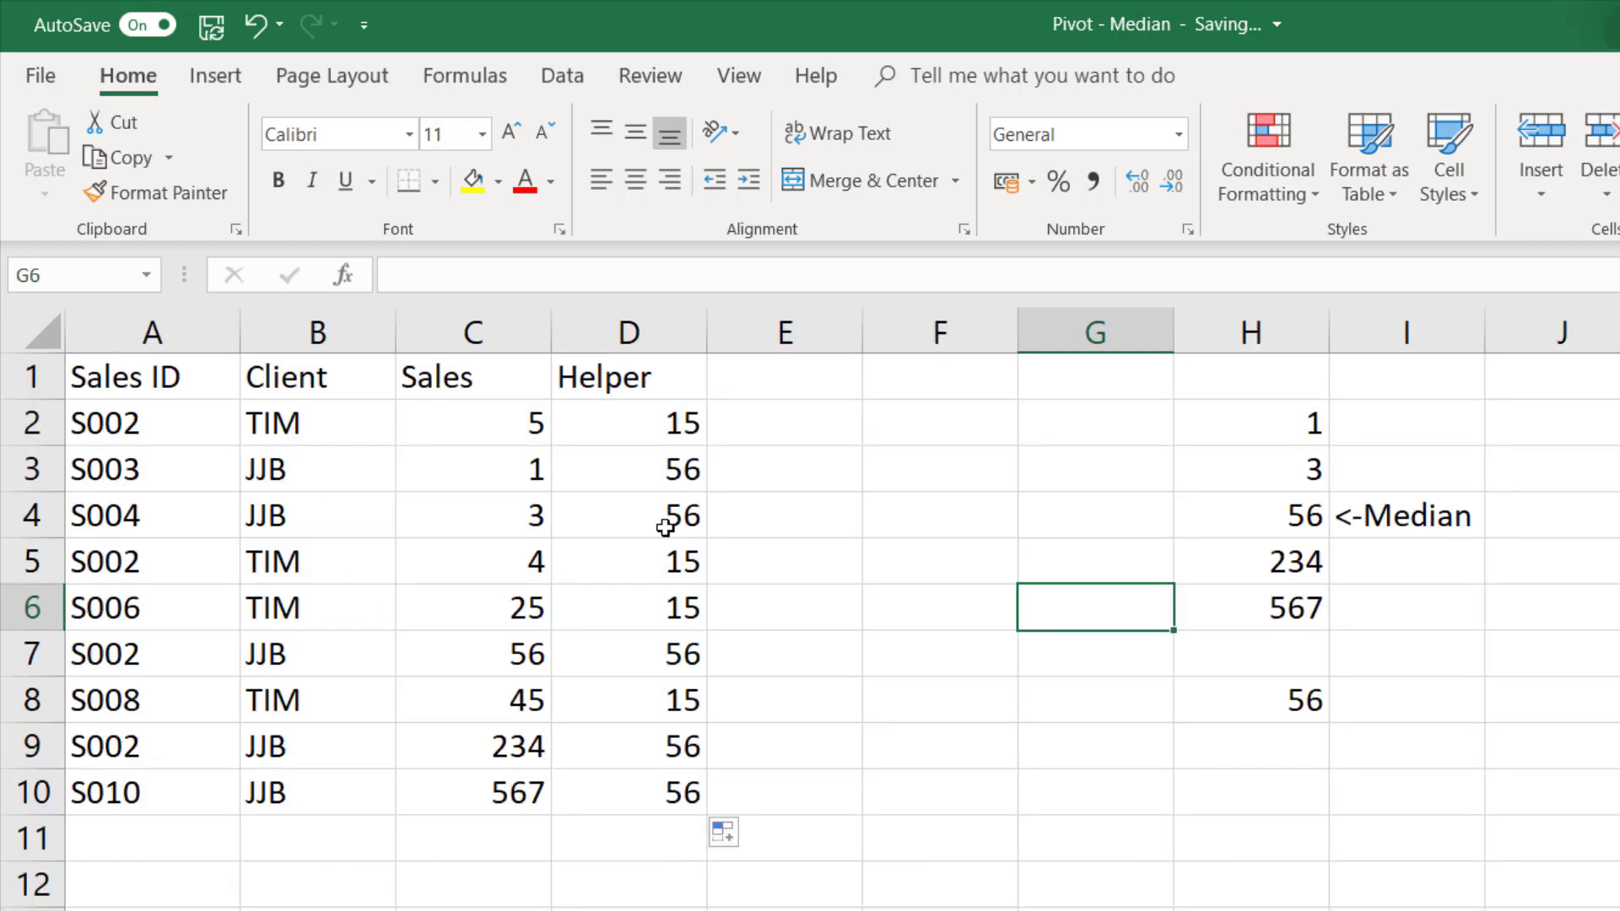
drag(659, 411, 597, 785)
click(470, 519)
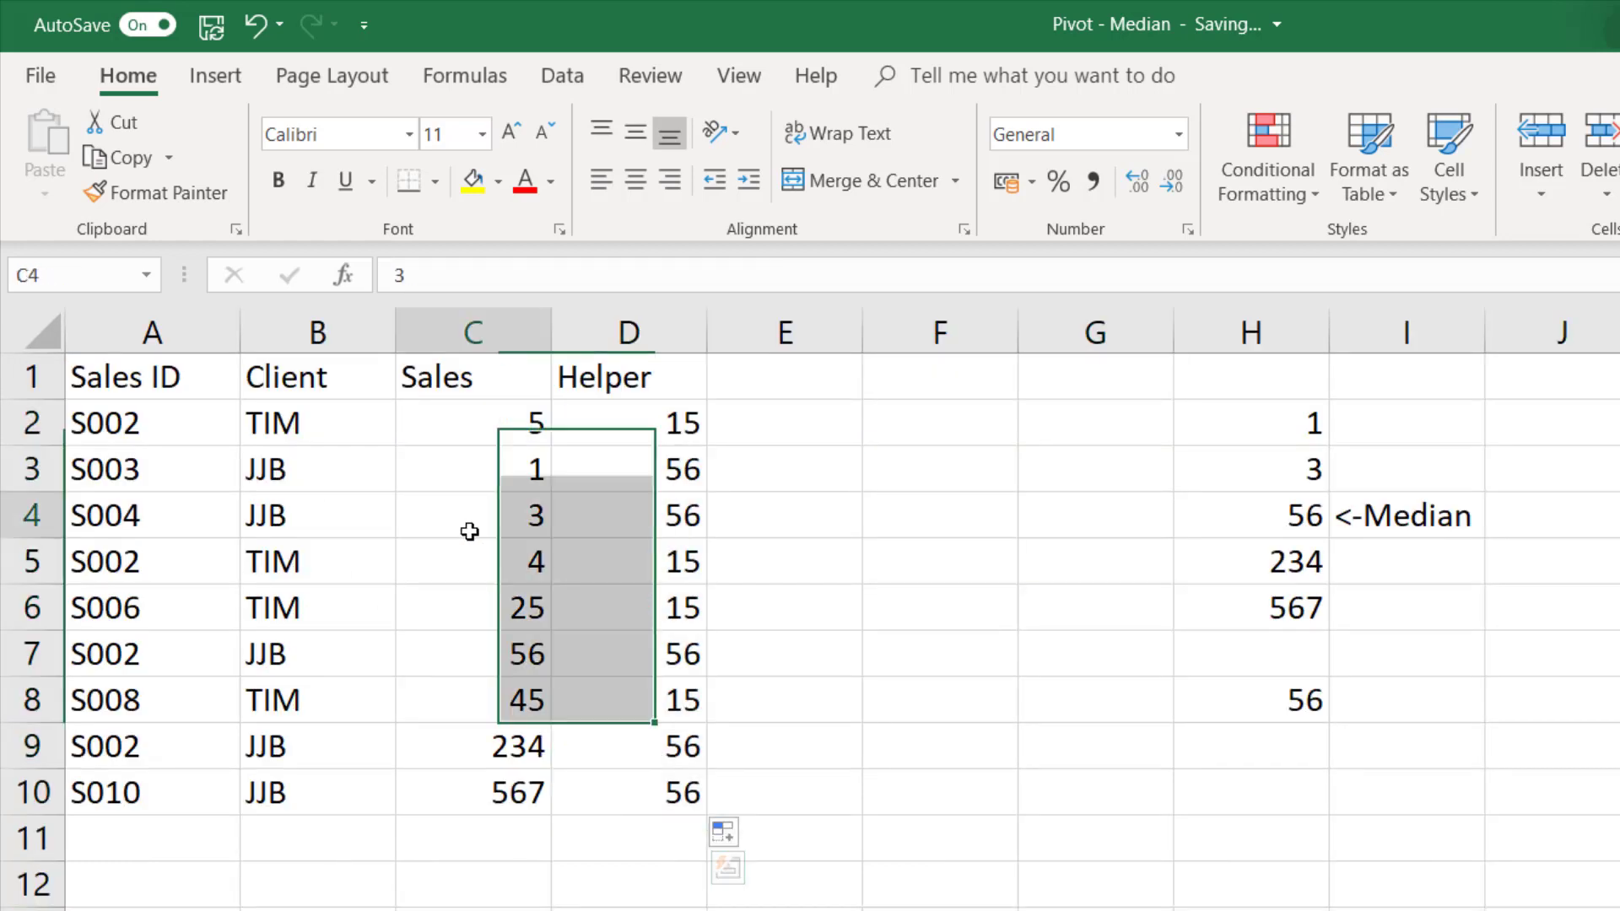
click(329, 506)
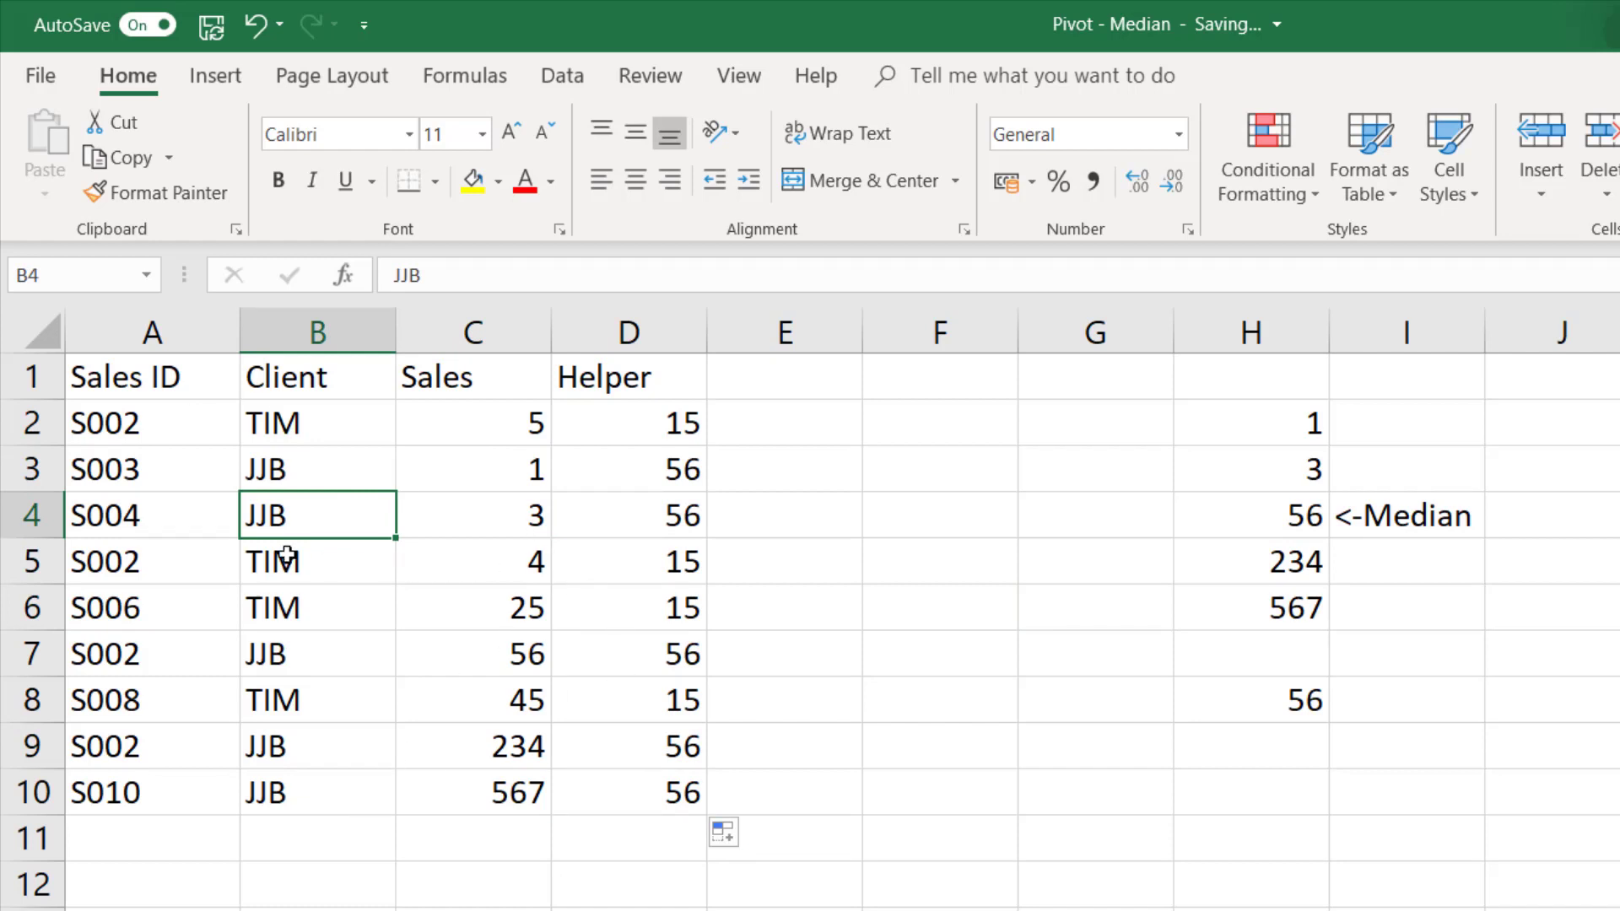
- Create a PivotTable from '1cond'!$A$1:$D$10 on the existing worksheet at cell E13
click(202, 418)
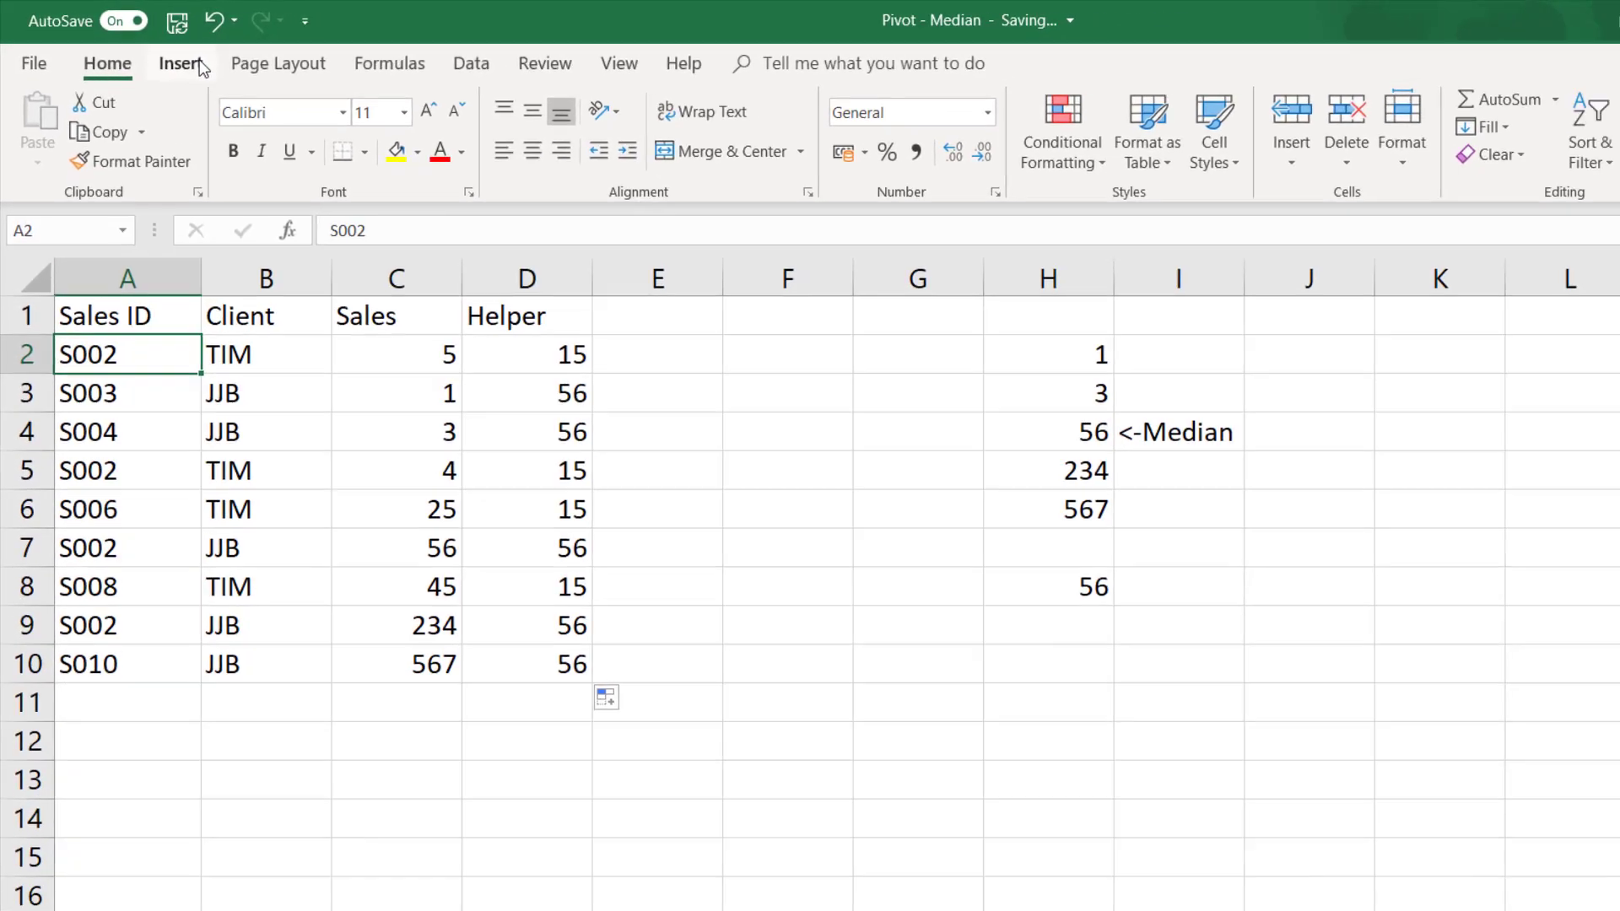
click(215, 75)
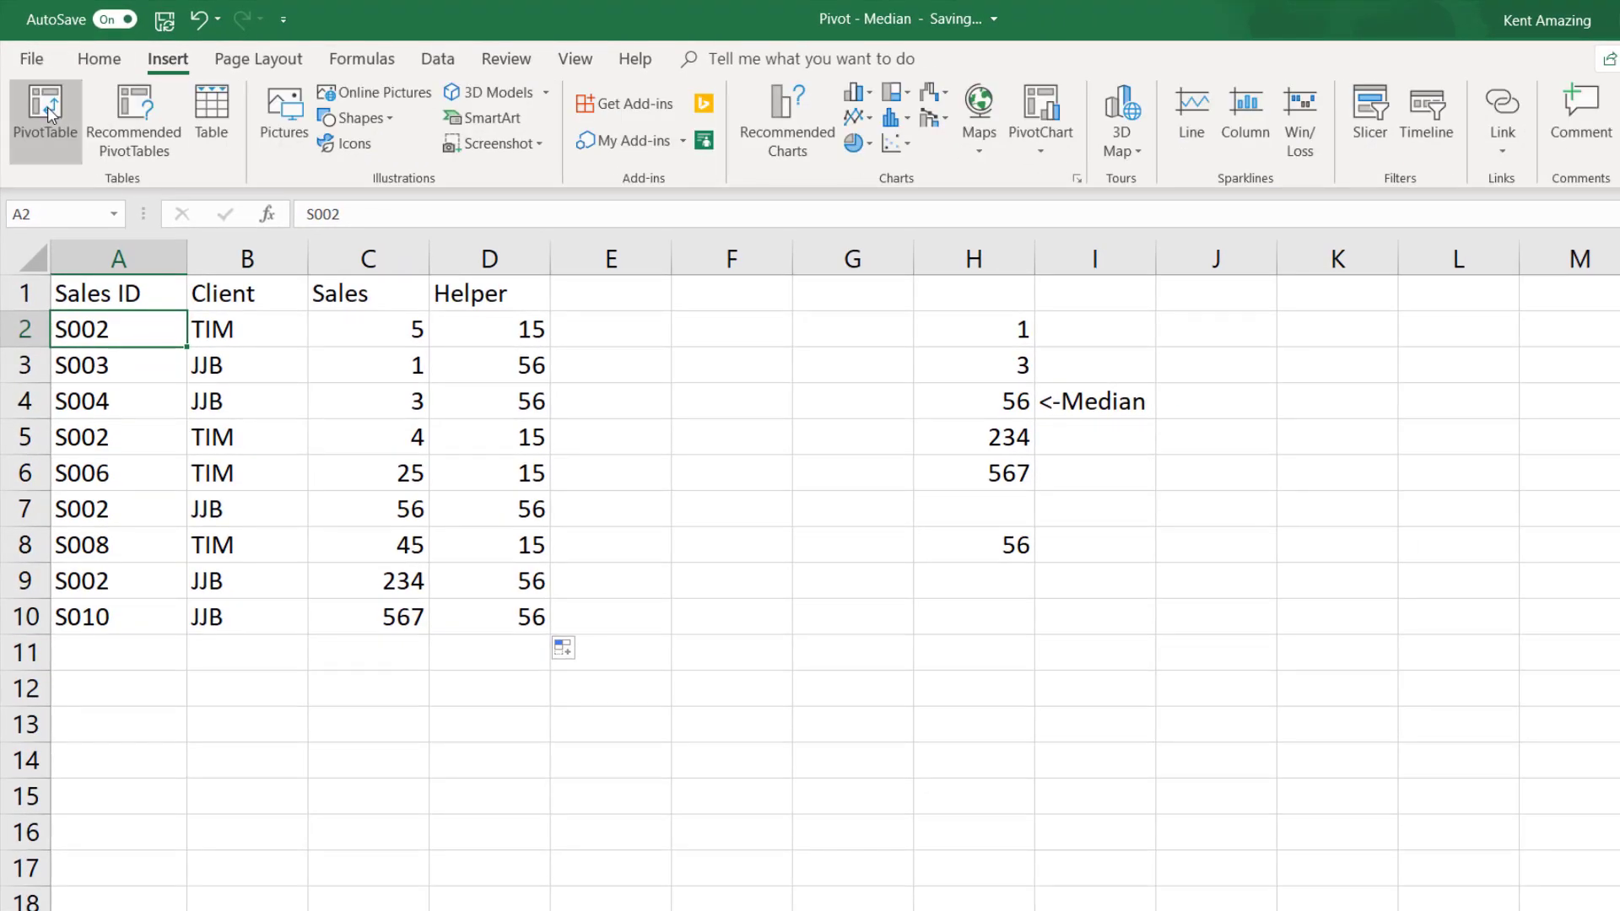
click(47, 106)
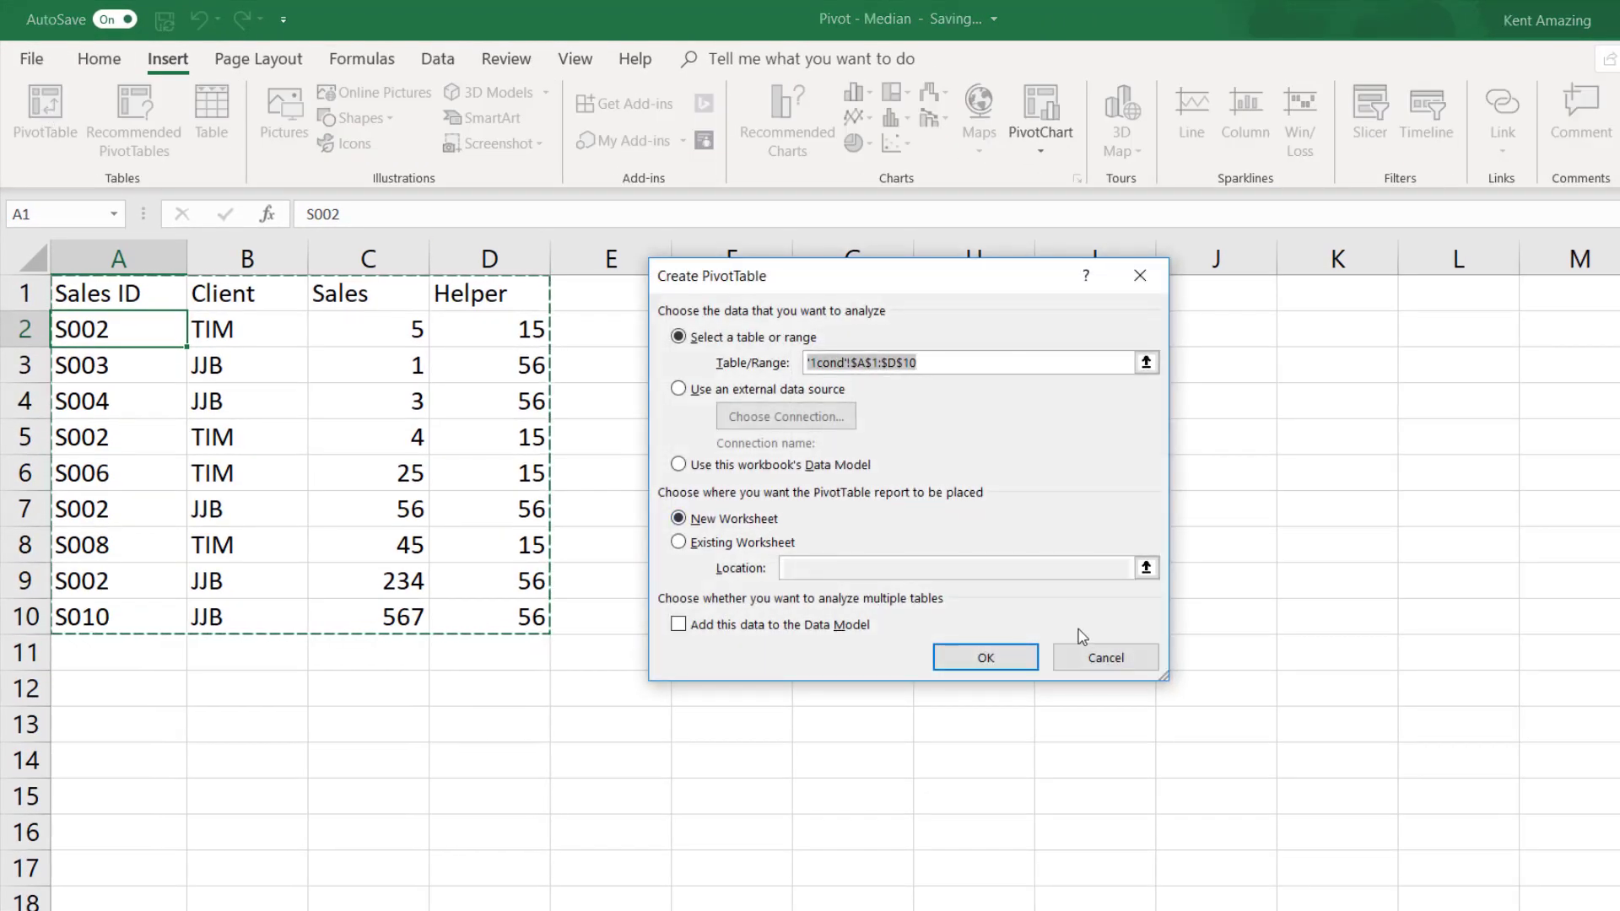
click(776, 546)
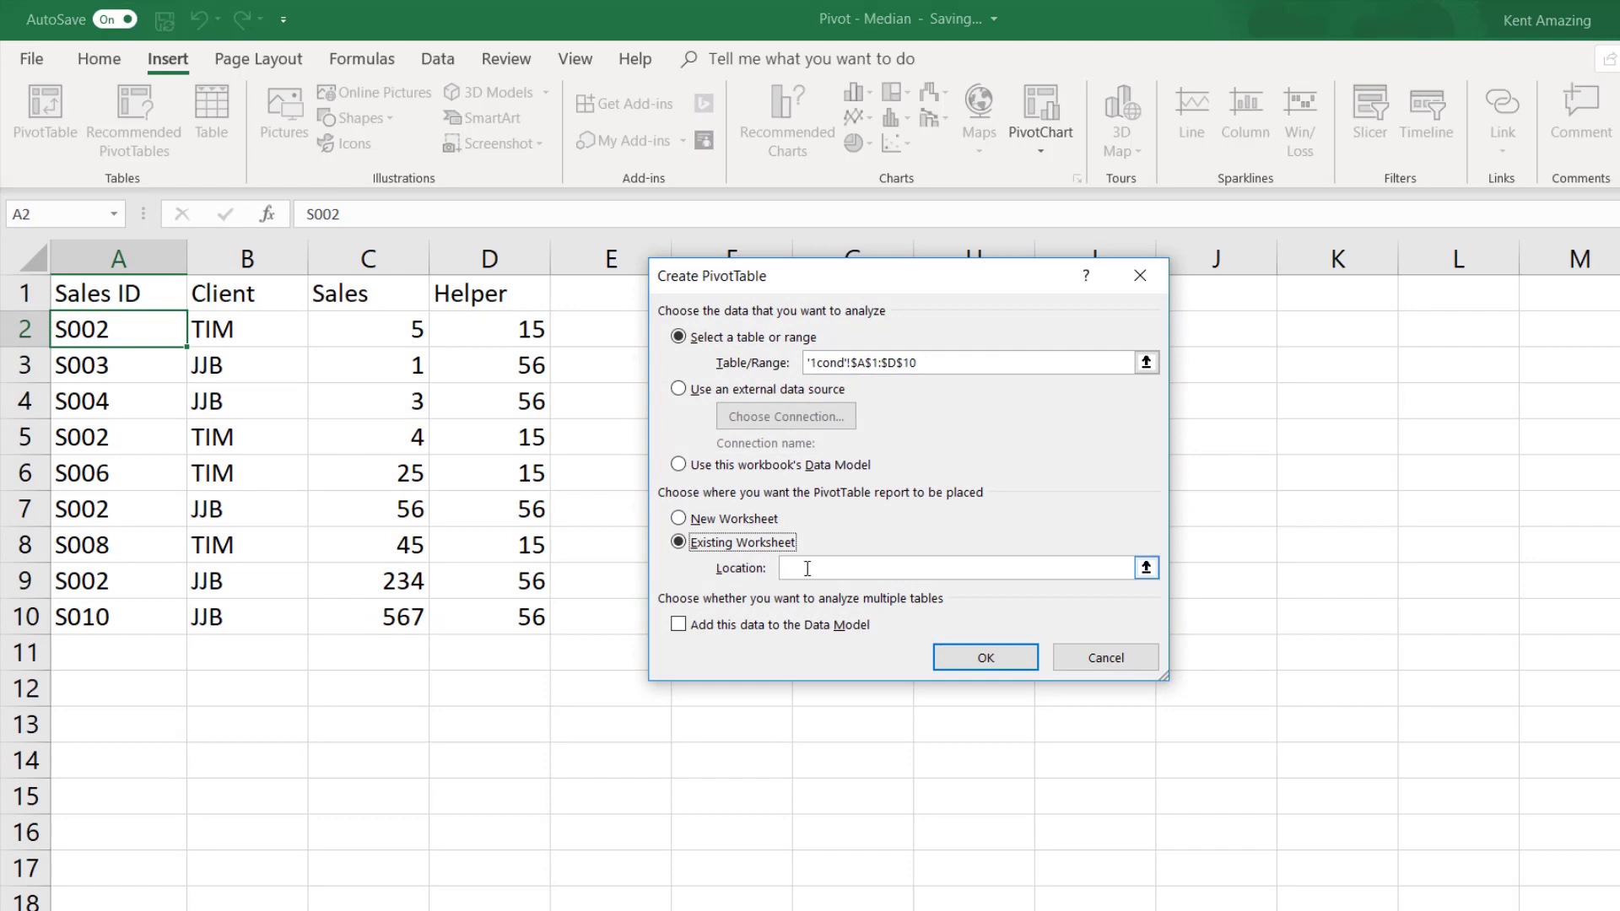
click(789, 566)
click(594, 729)
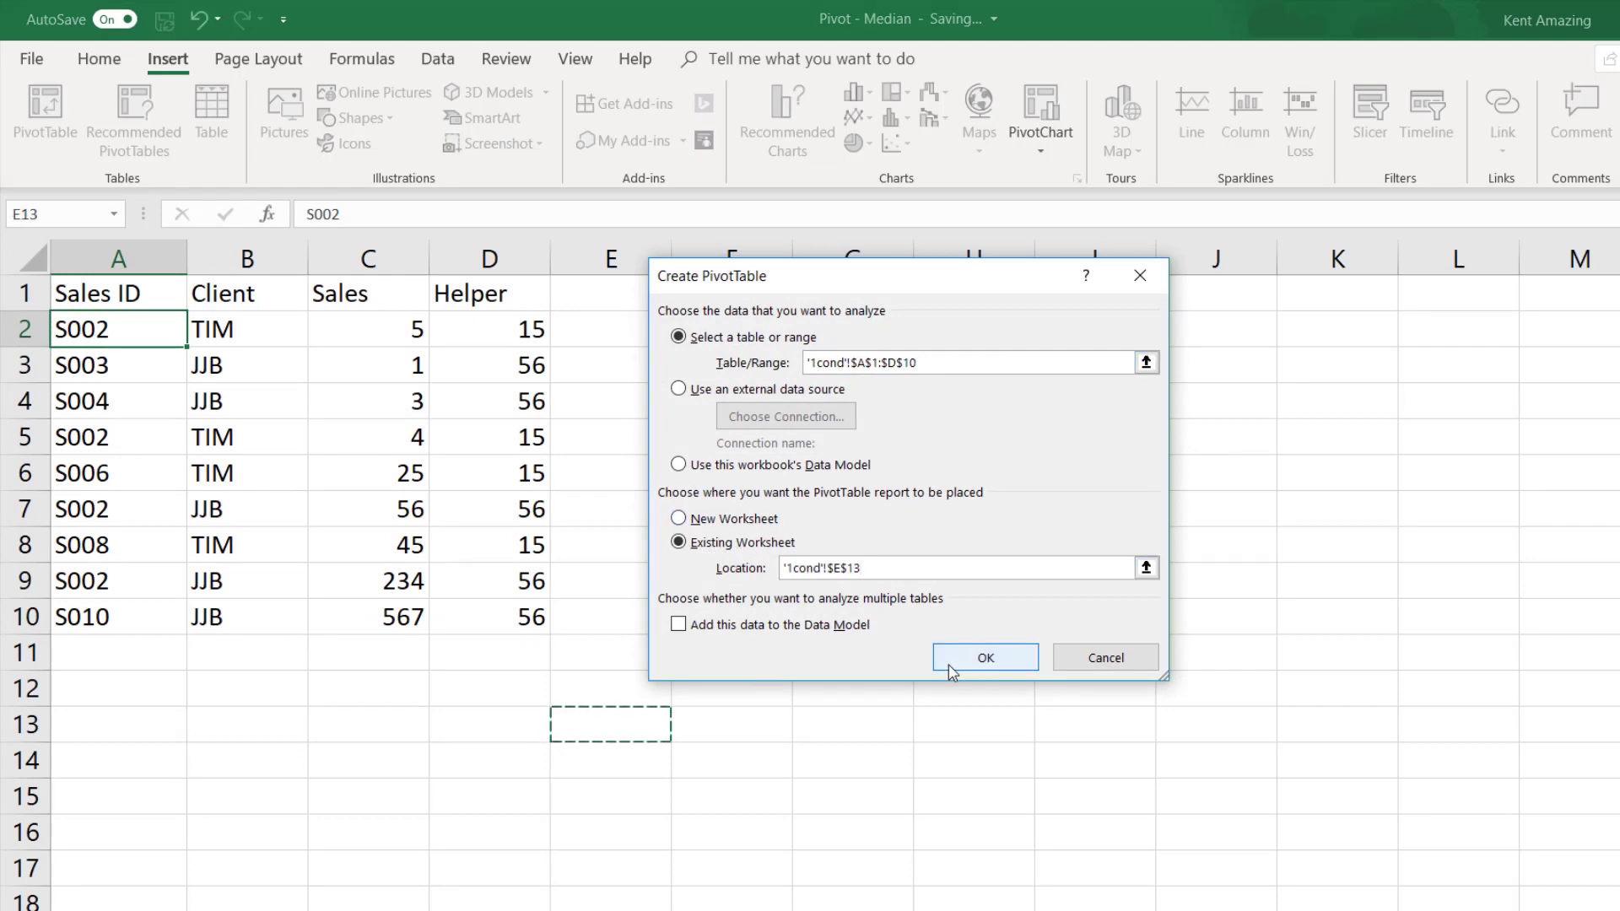
click(982, 658)
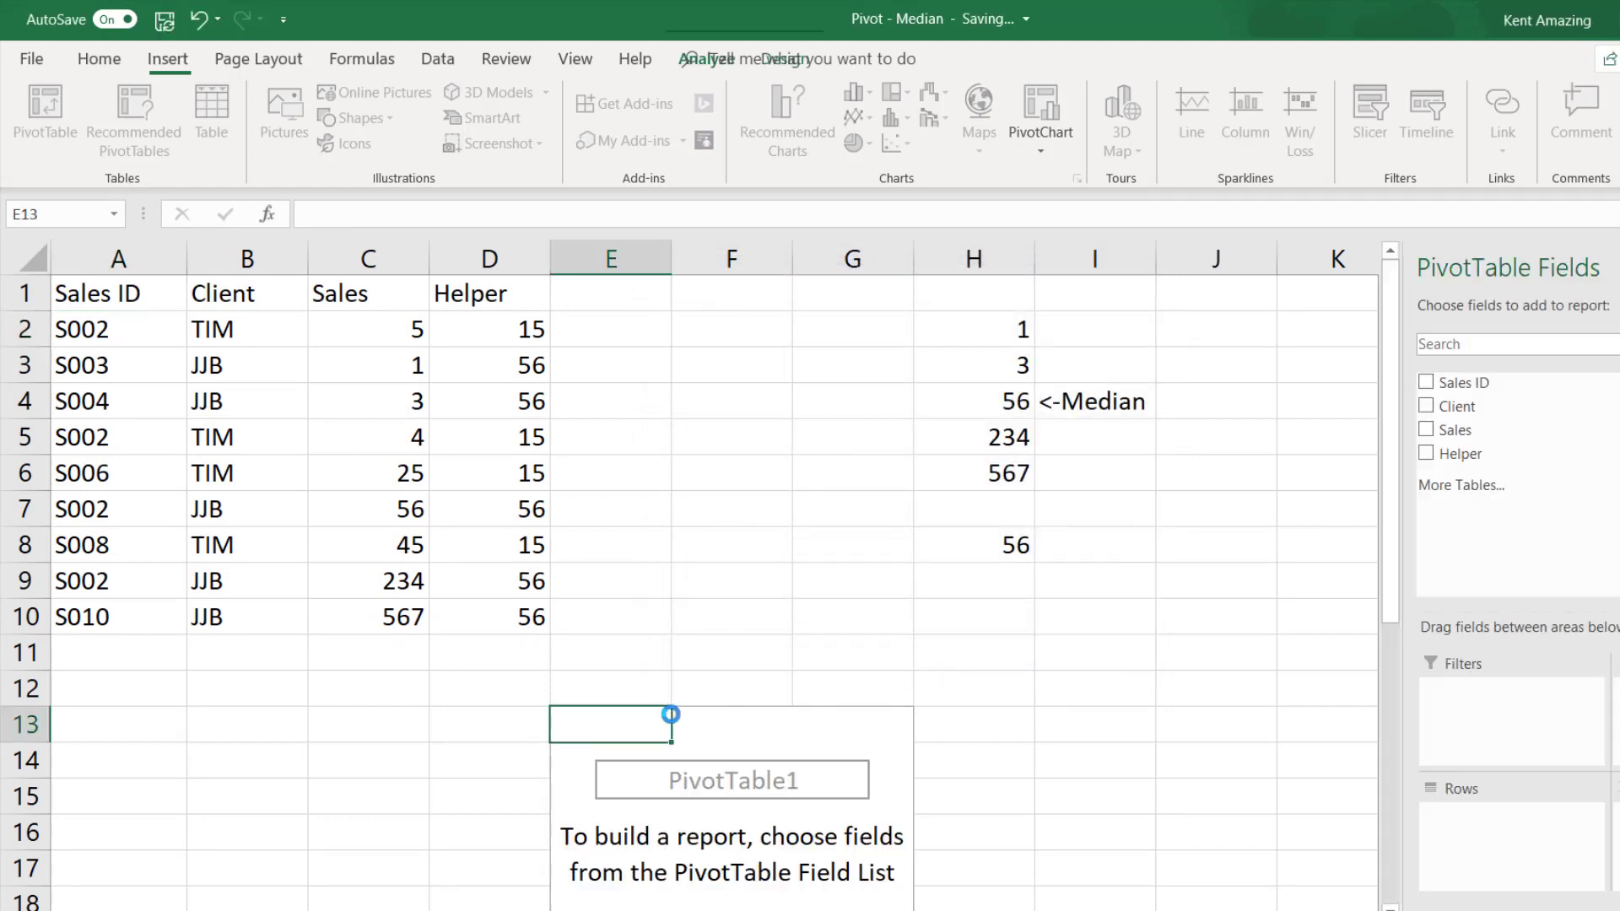
- Add Client as rows and Helper as values to the new PivotTable, summarizing Helper by Average
click(1429, 410)
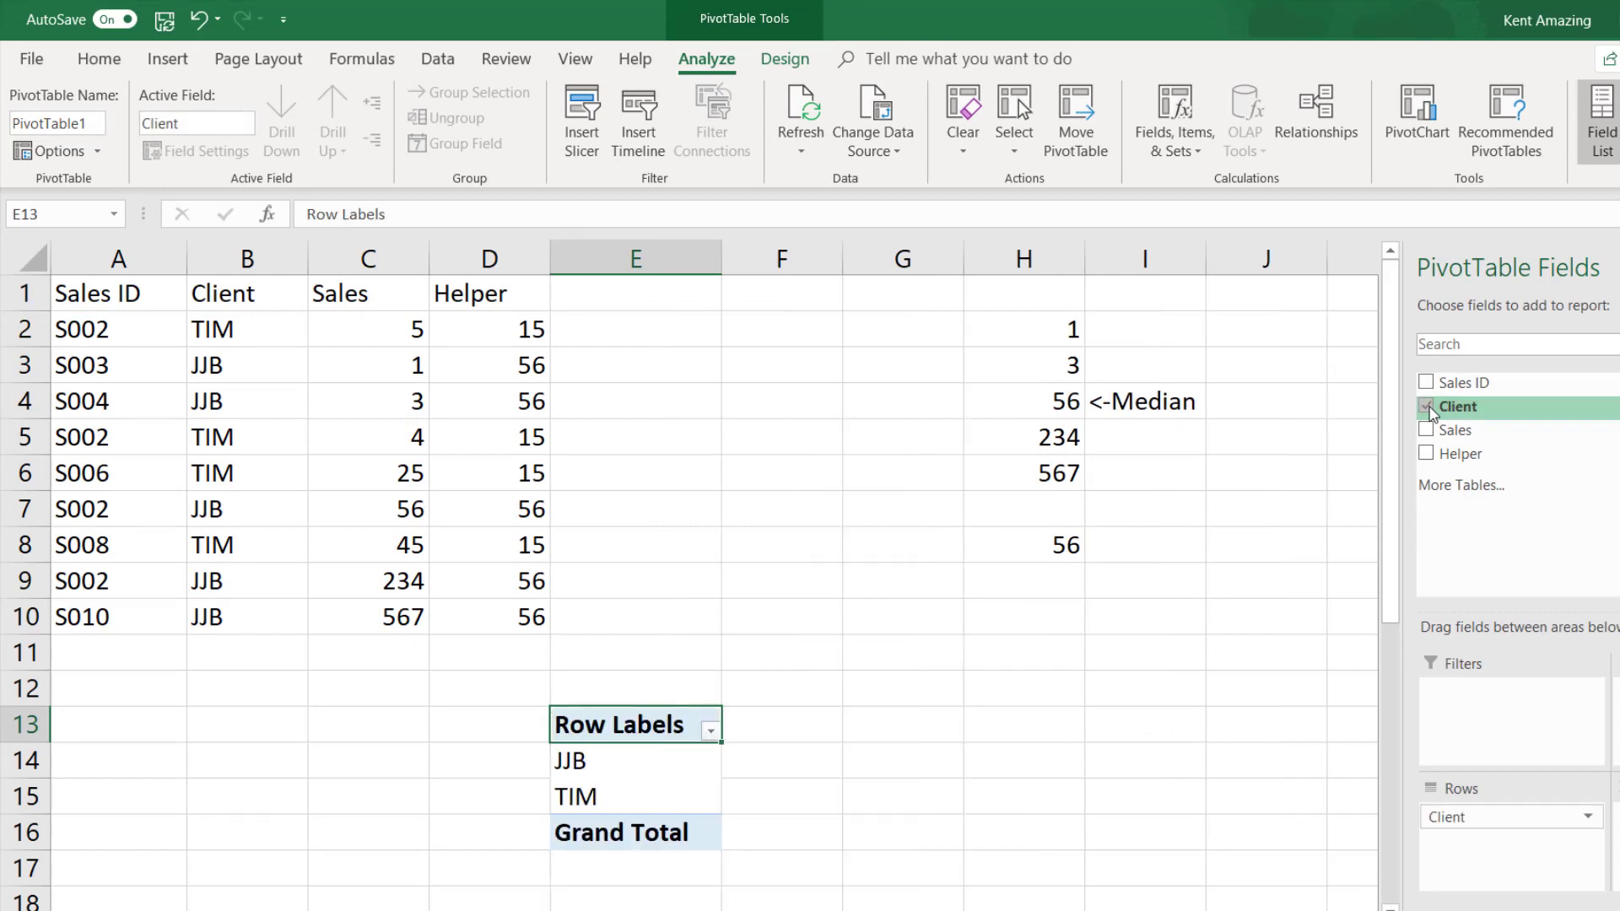
click(1426, 453)
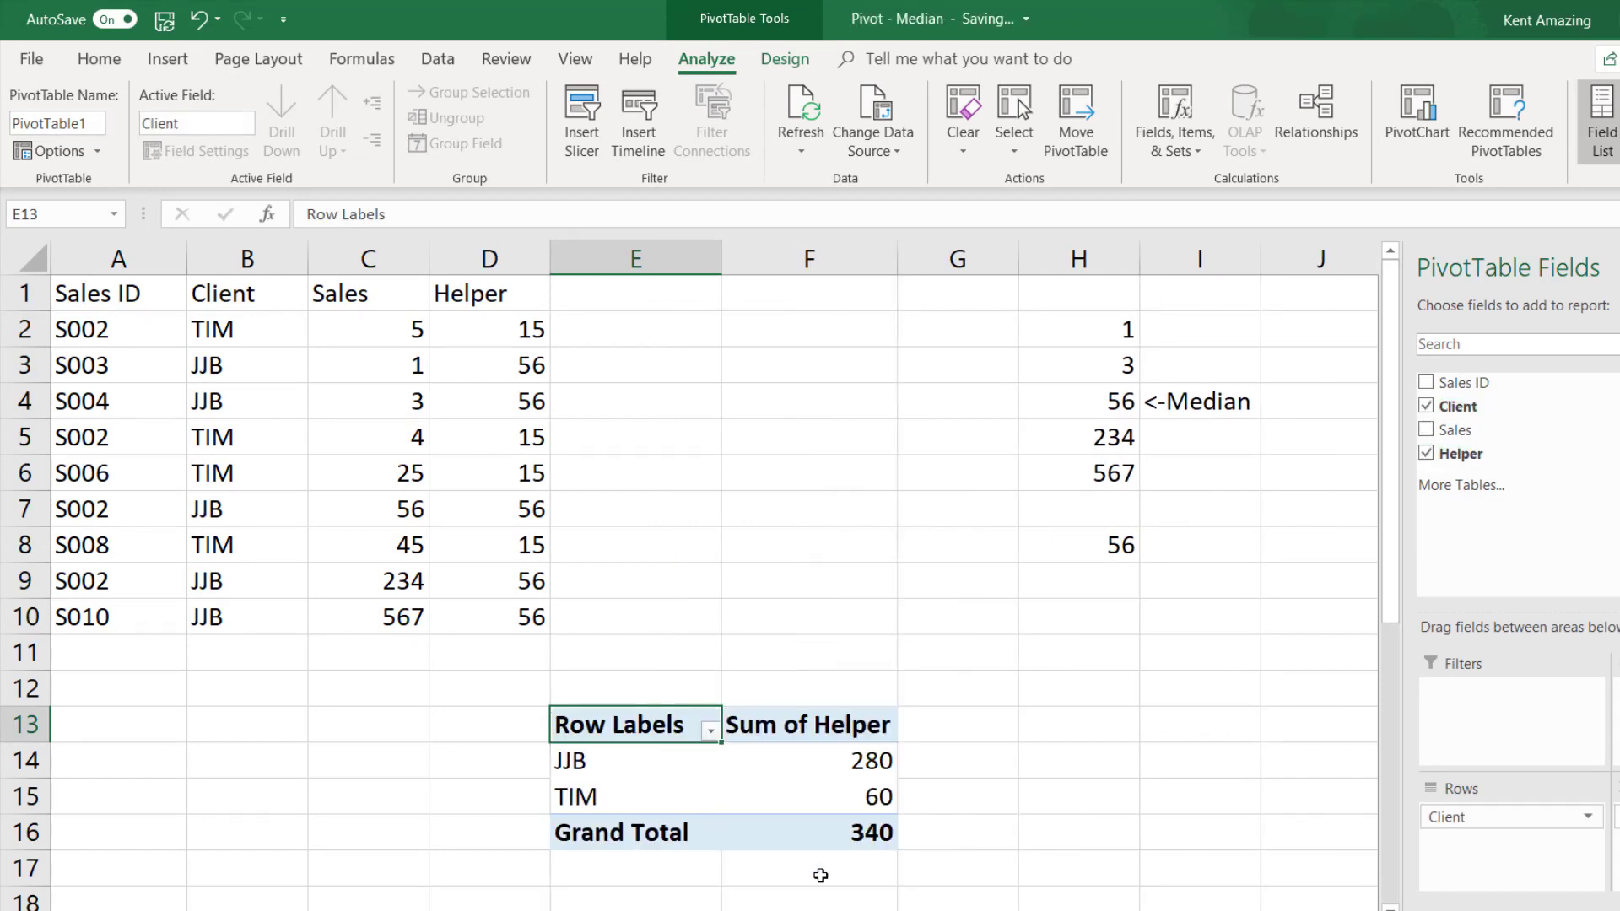
click(823, 762)
right_click(824, 762)
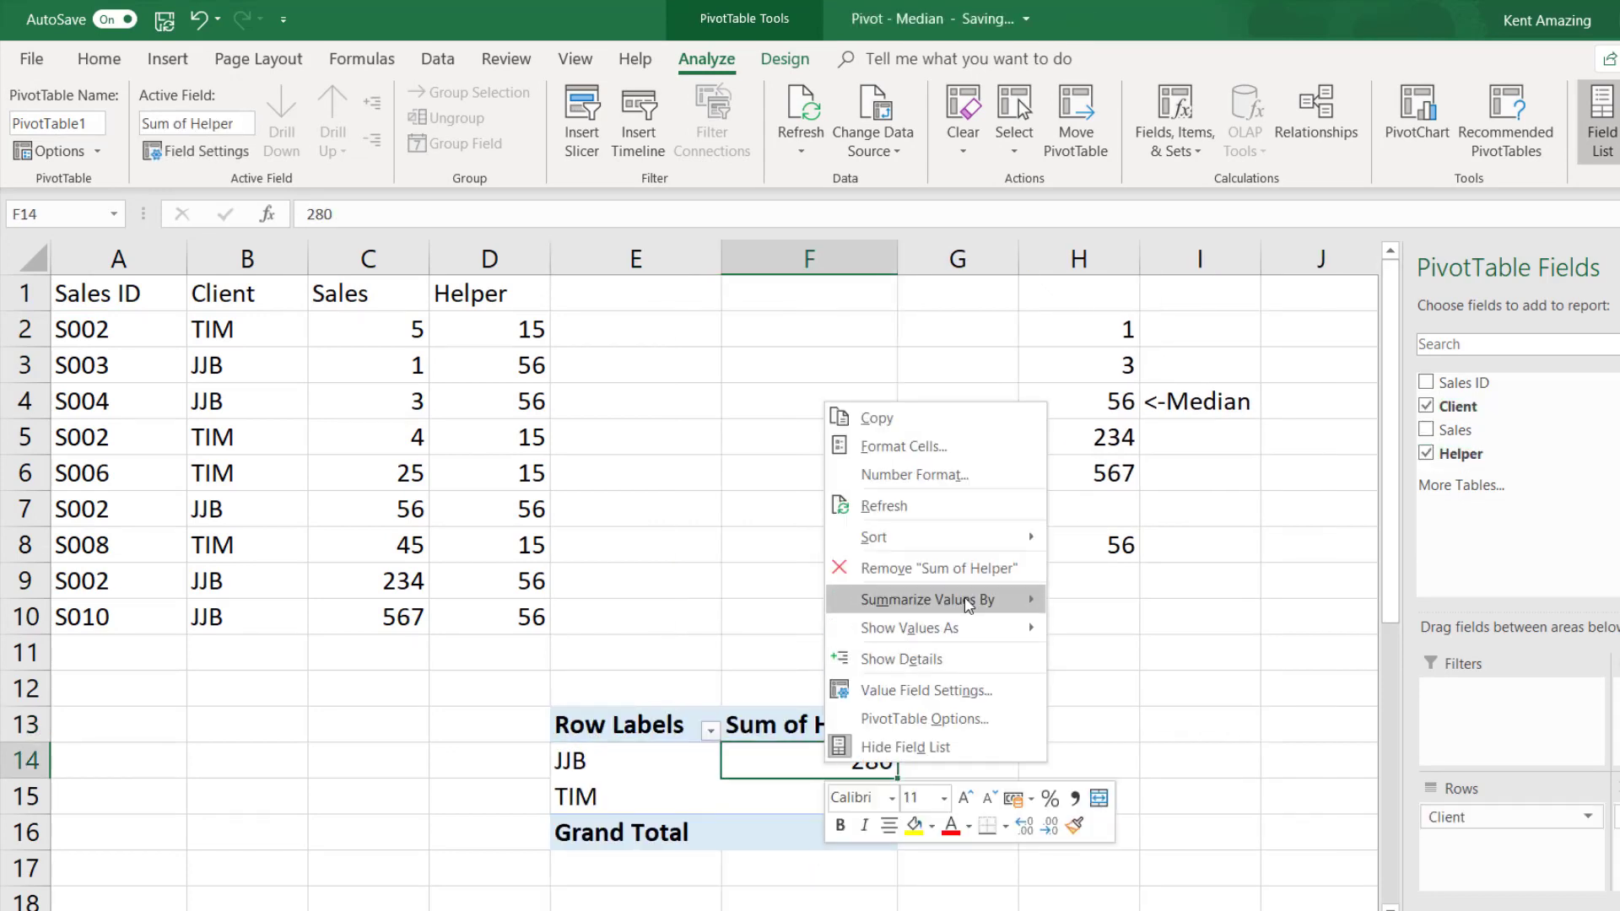
mouse_move(970, 601)
click(1100, 658)
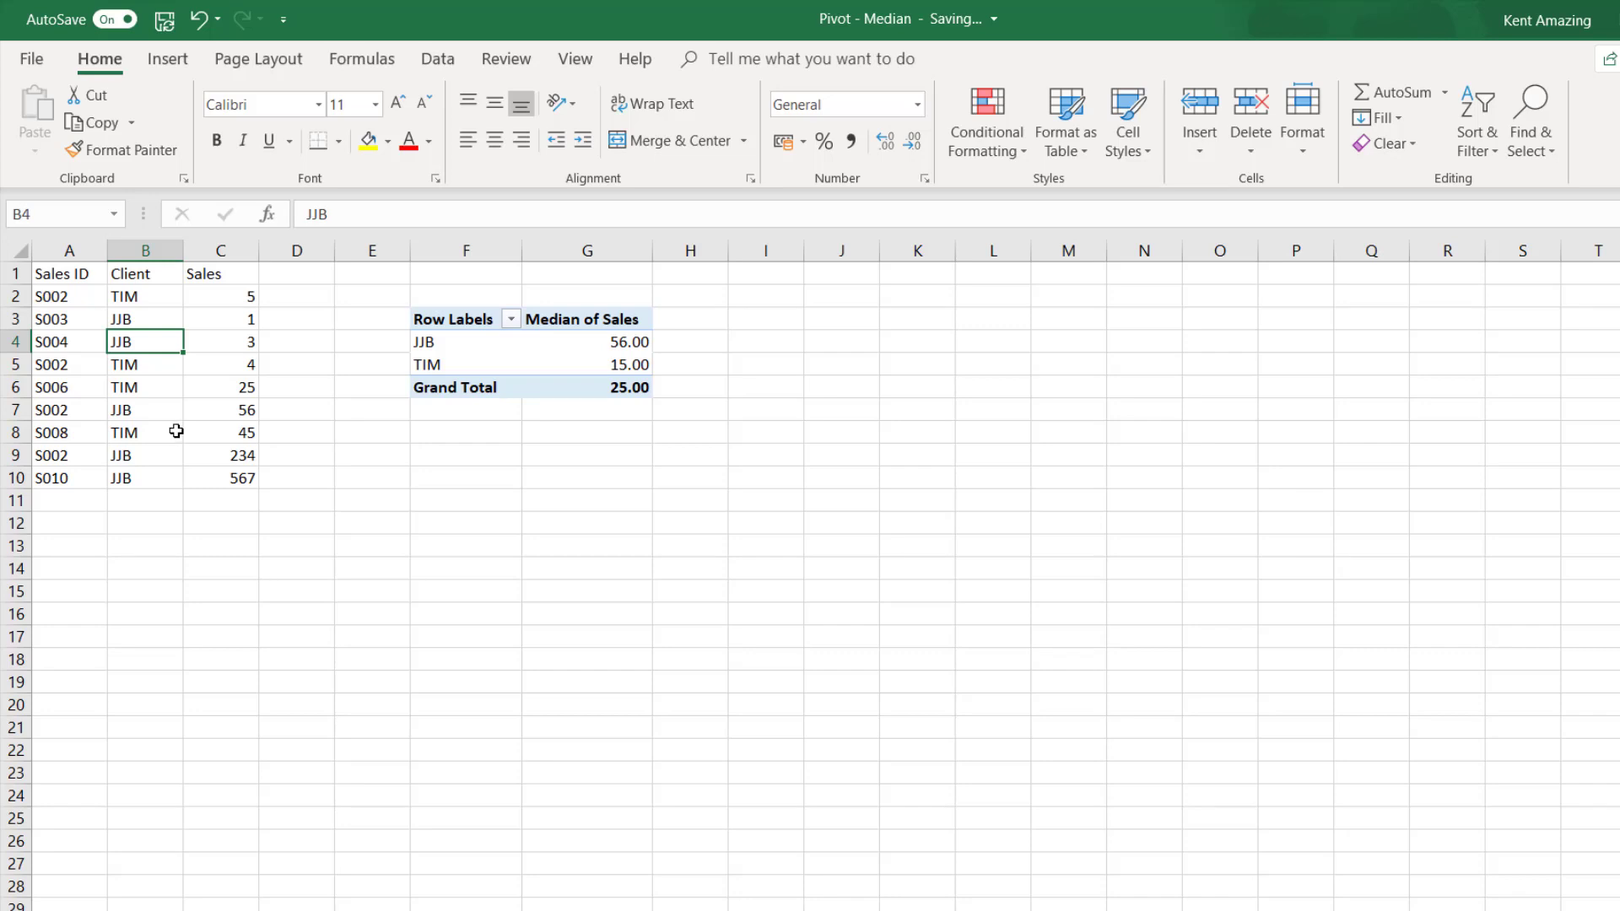
- On the sheet with the Median of Sales pivot table, delete columns F and G that contain it
click(175, 431)
click(124, 303)
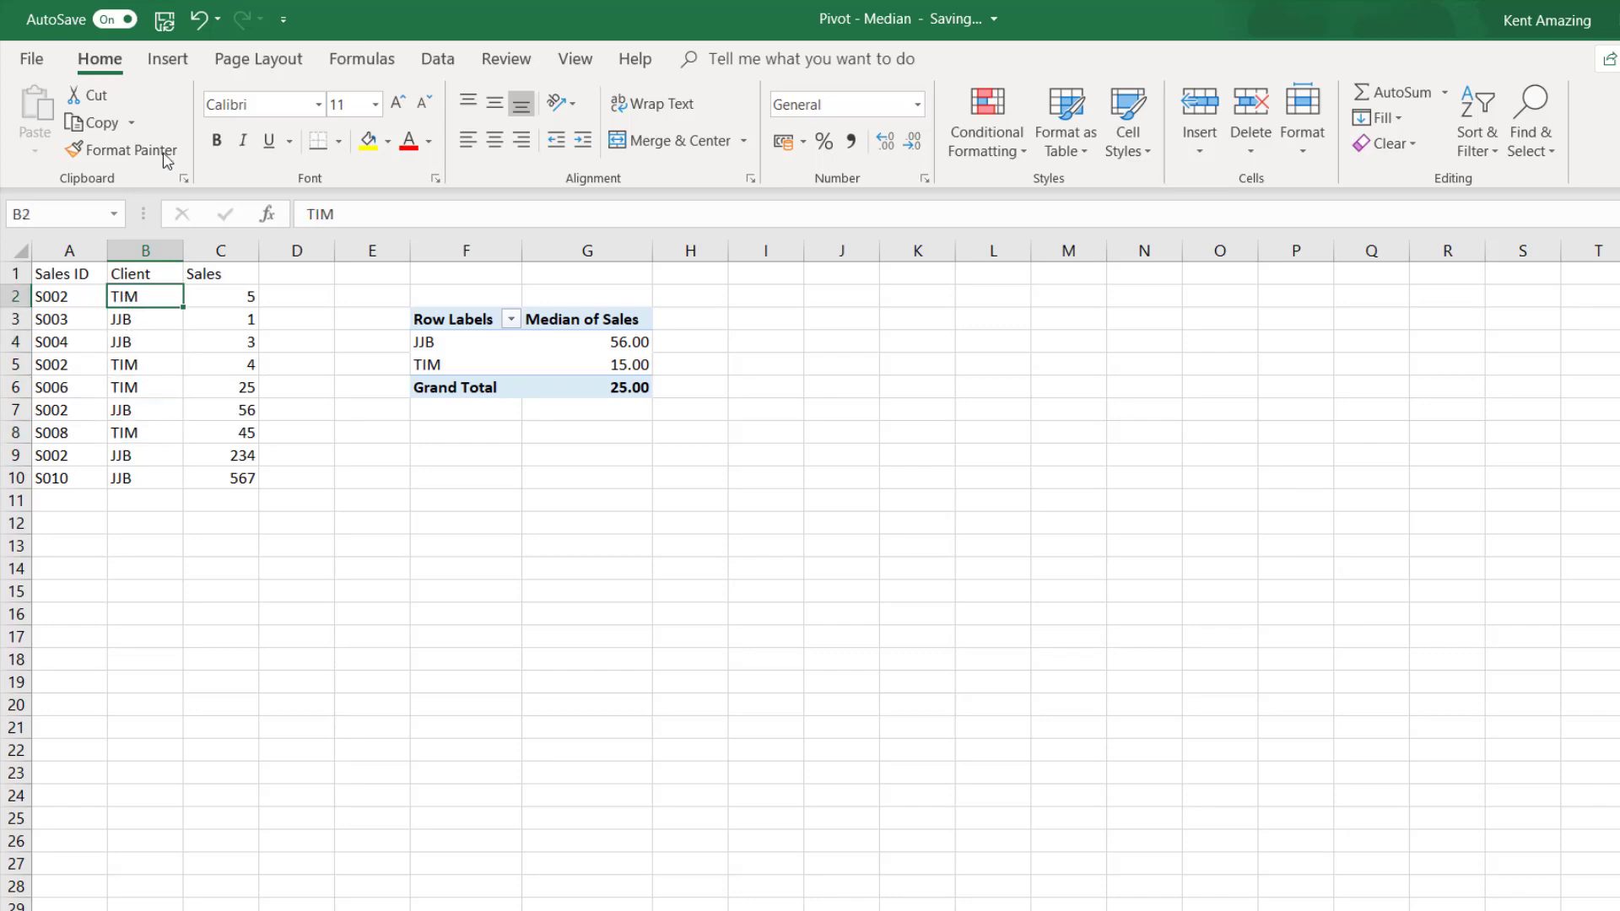
drag(498, 249, 597, 250)
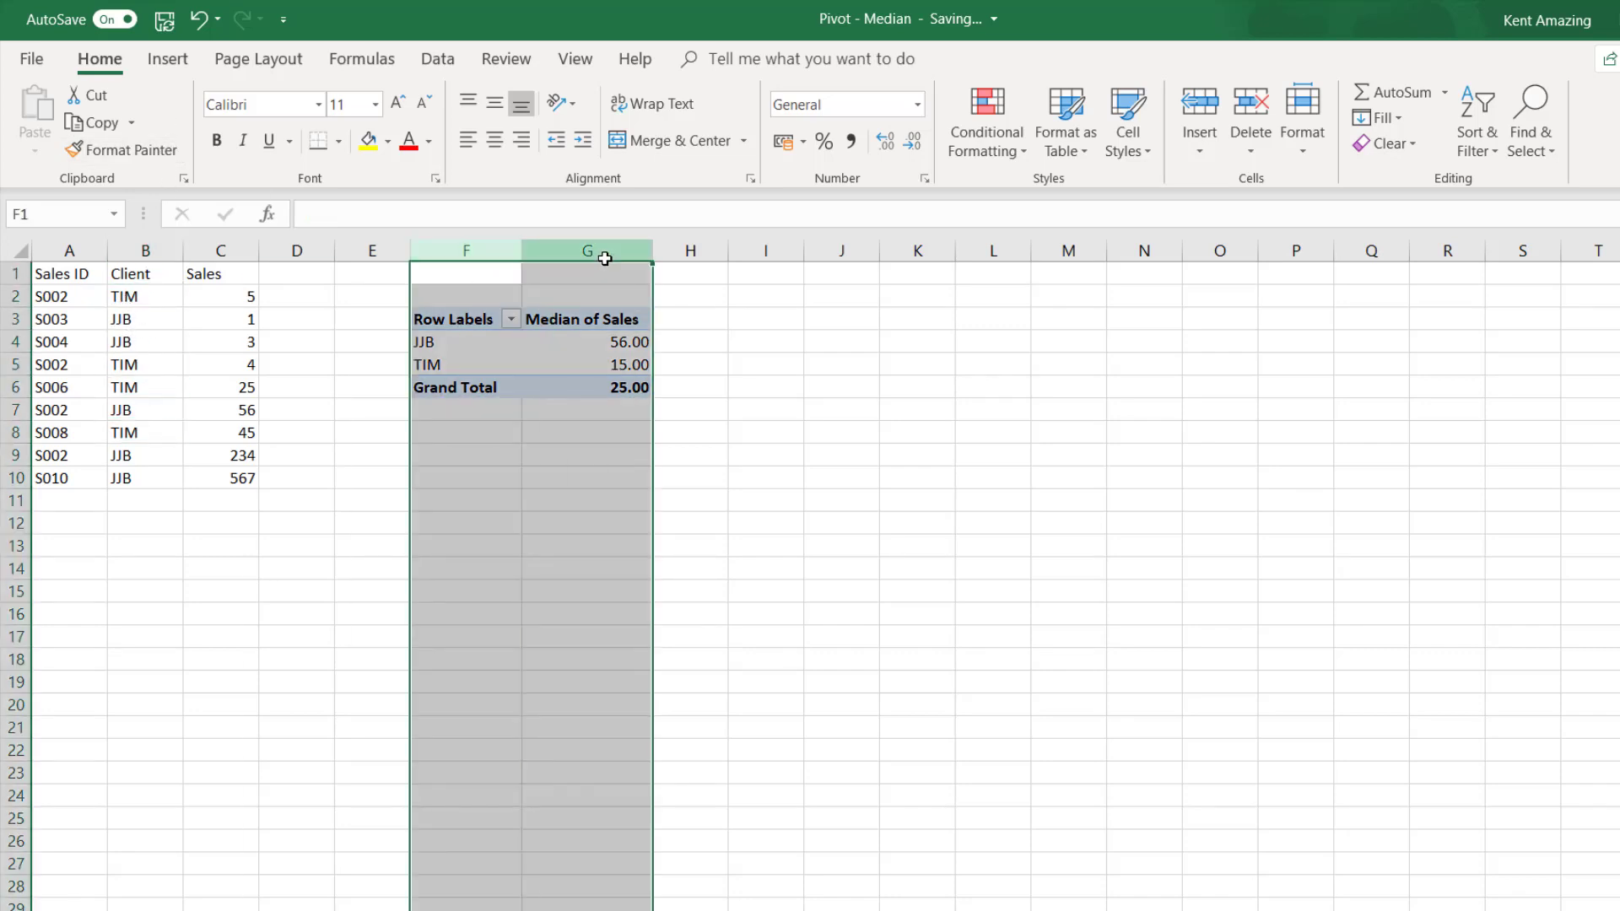
right_click(606, 257)
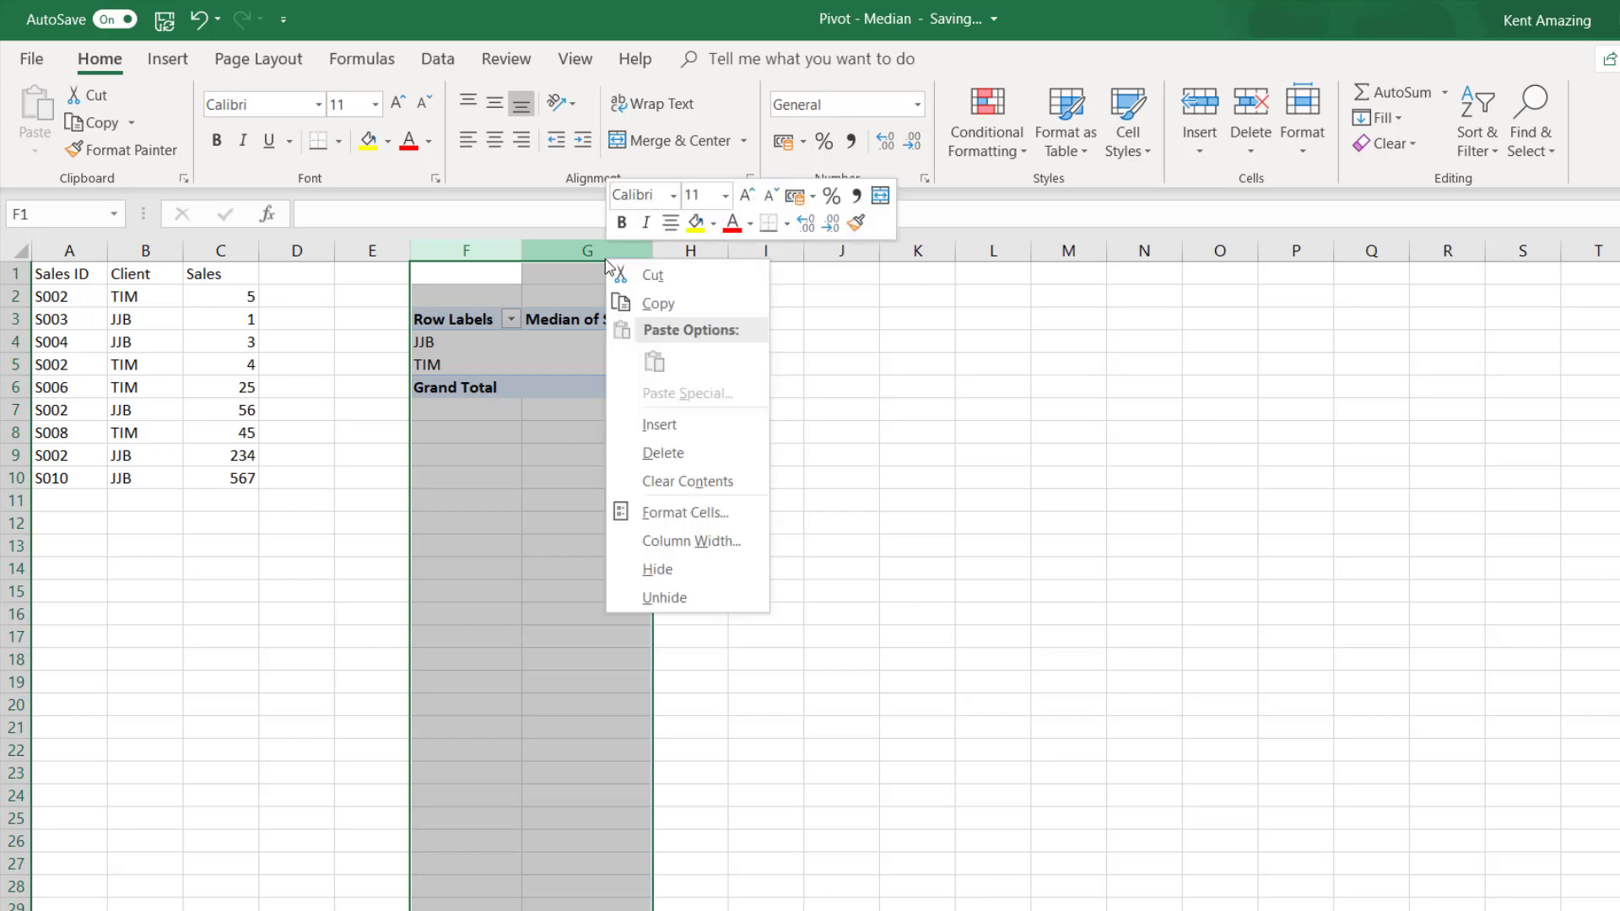
click(712, 453)
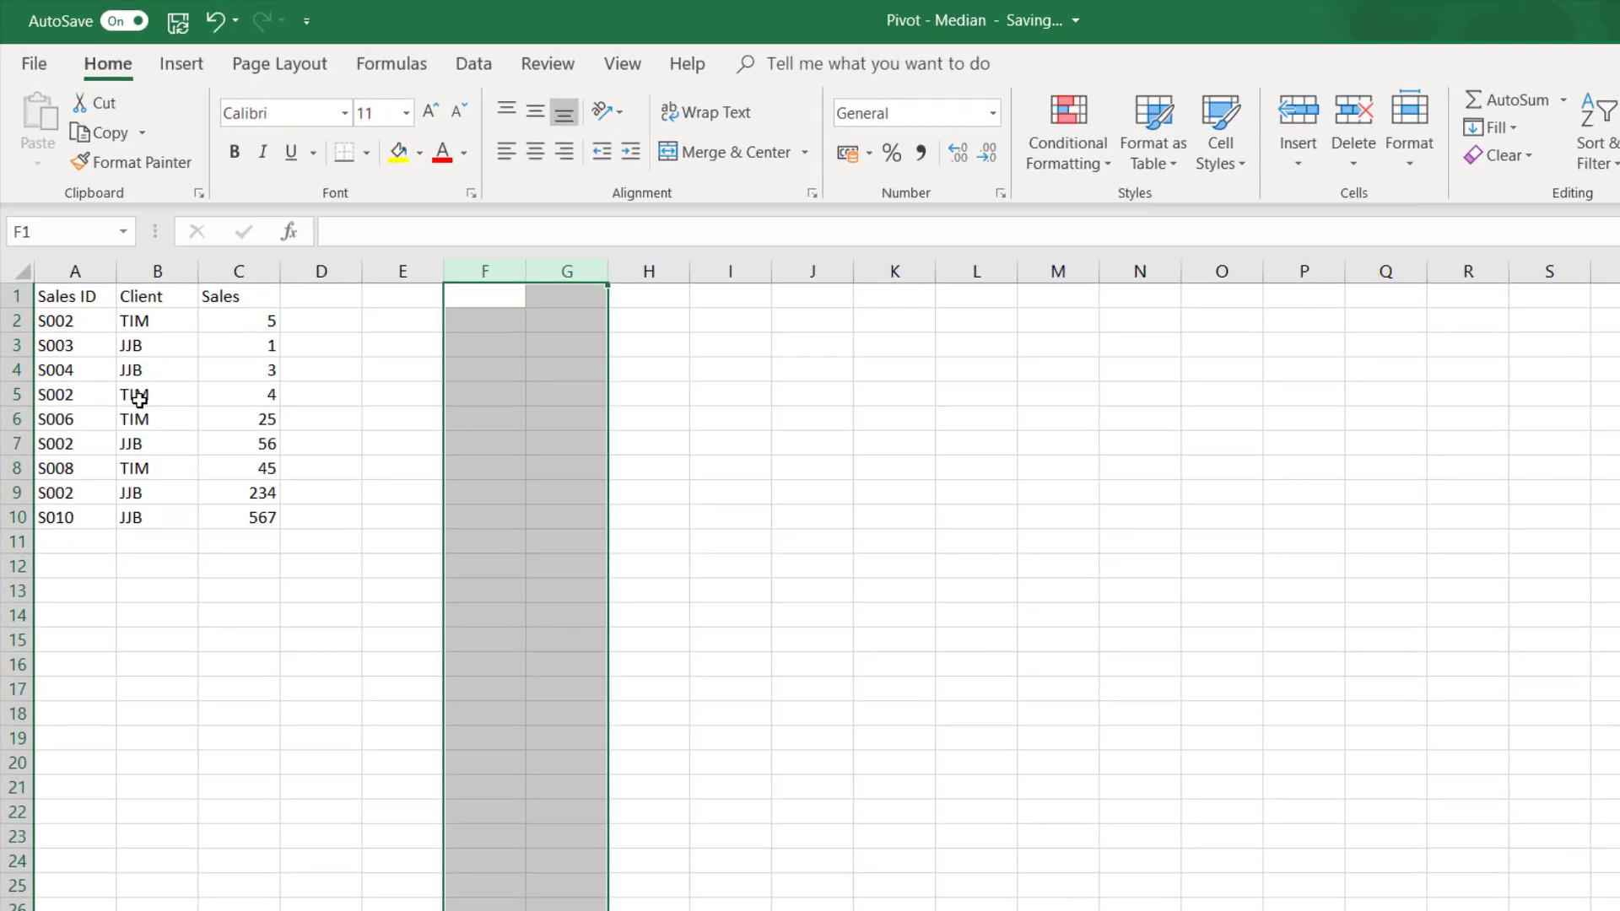
- Format the sales data in A1:C10 as a table with a gold style
click(127, 319)
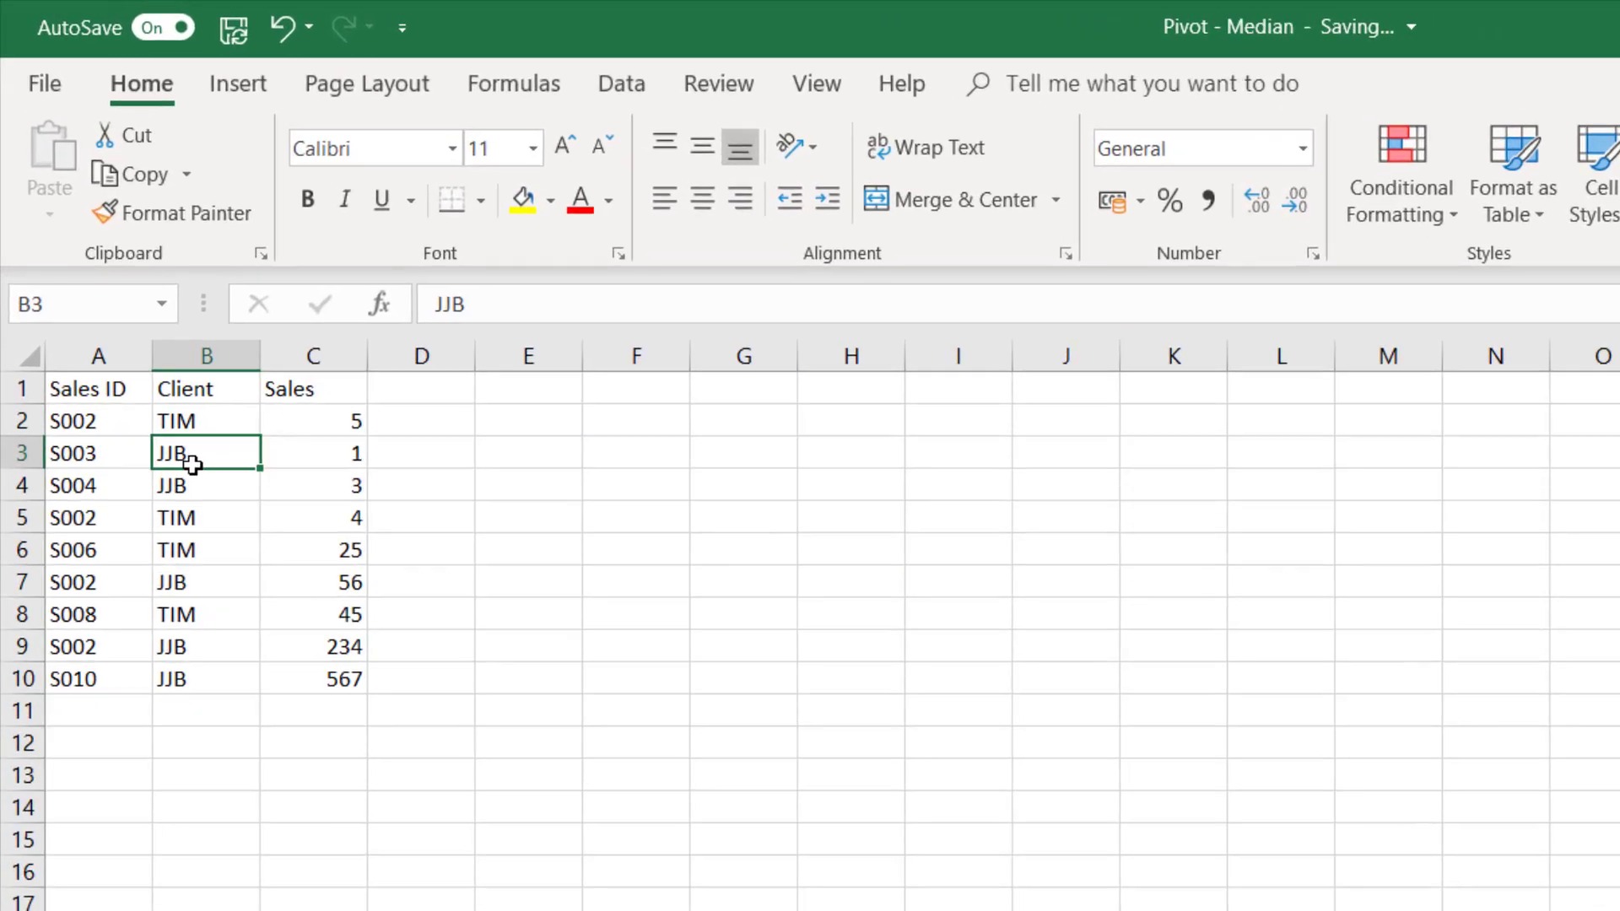
click(268, 86)
click(134, 86)
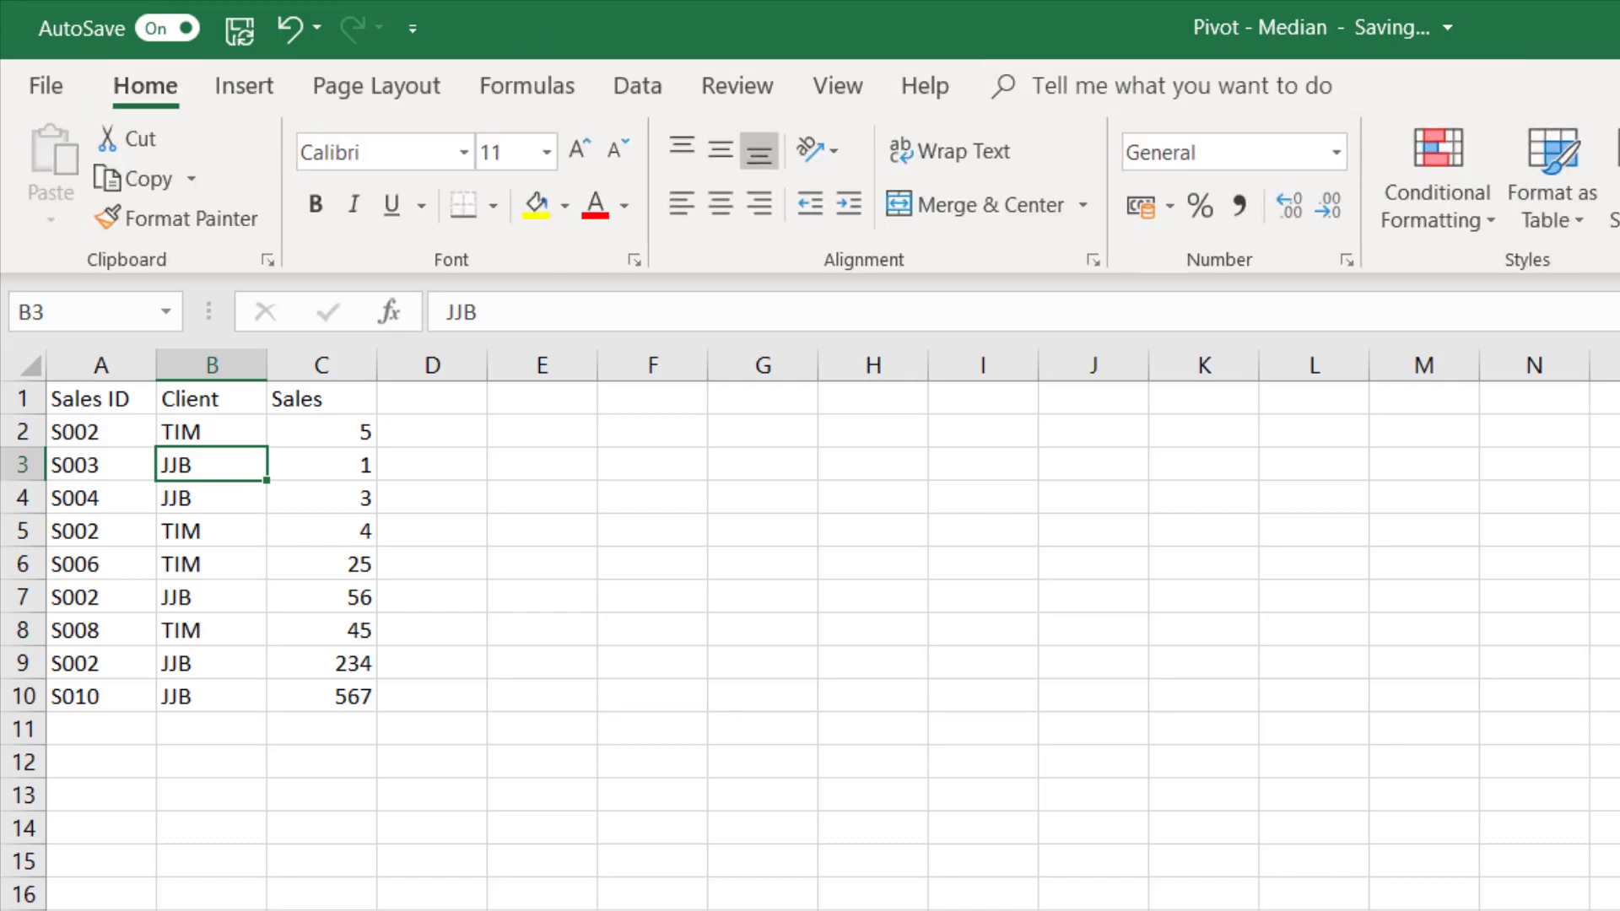
click(1553, 169)
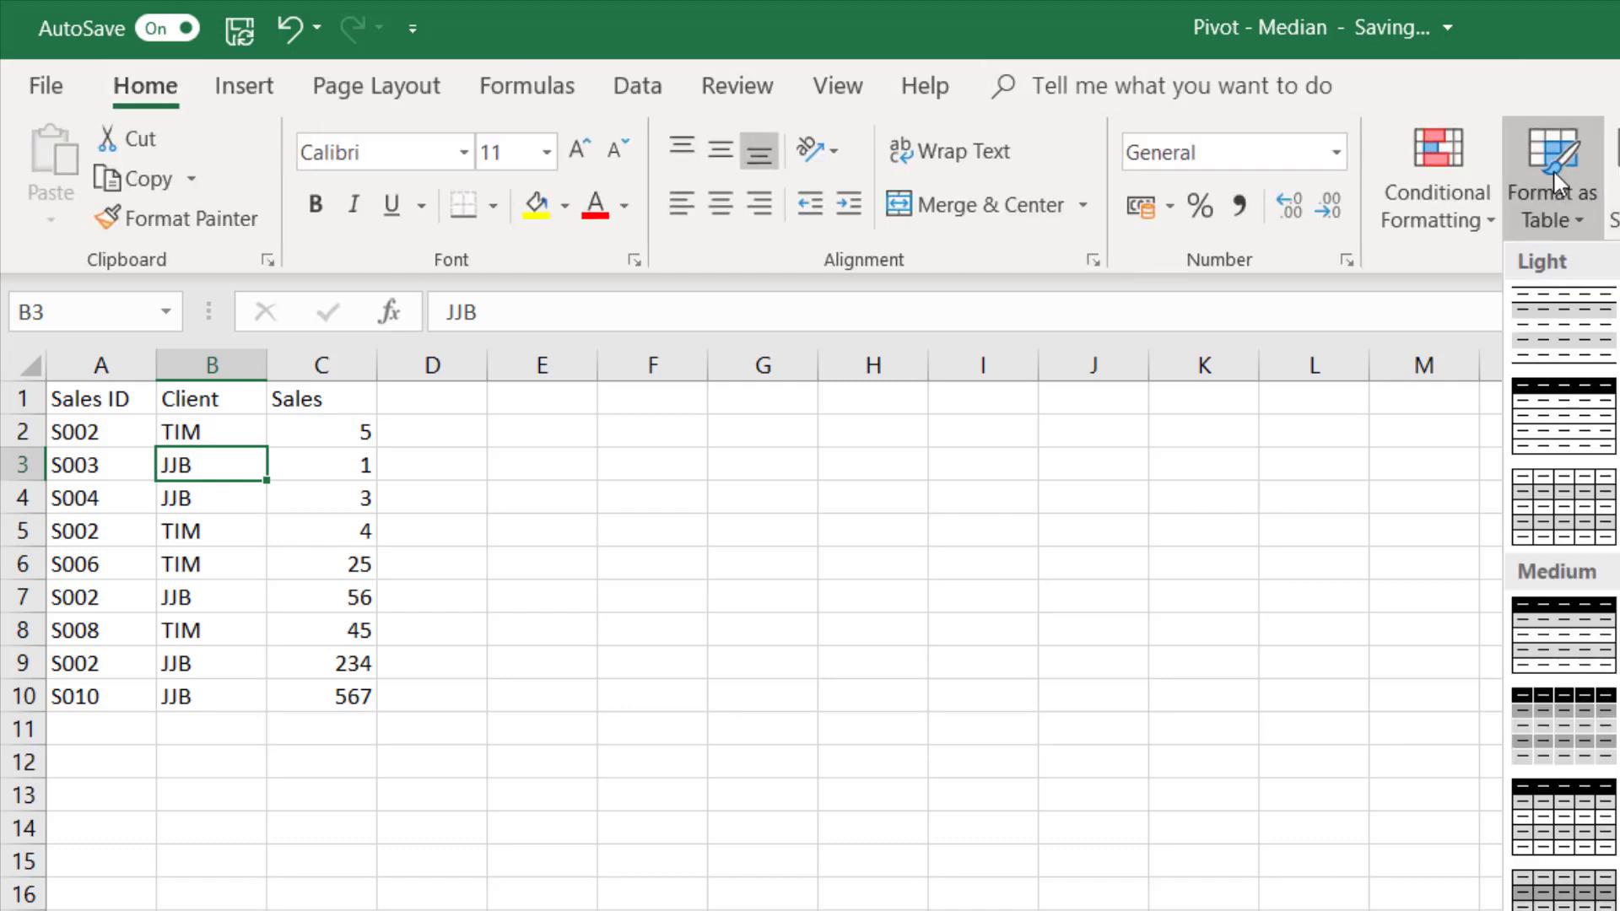
click(1607, 634)
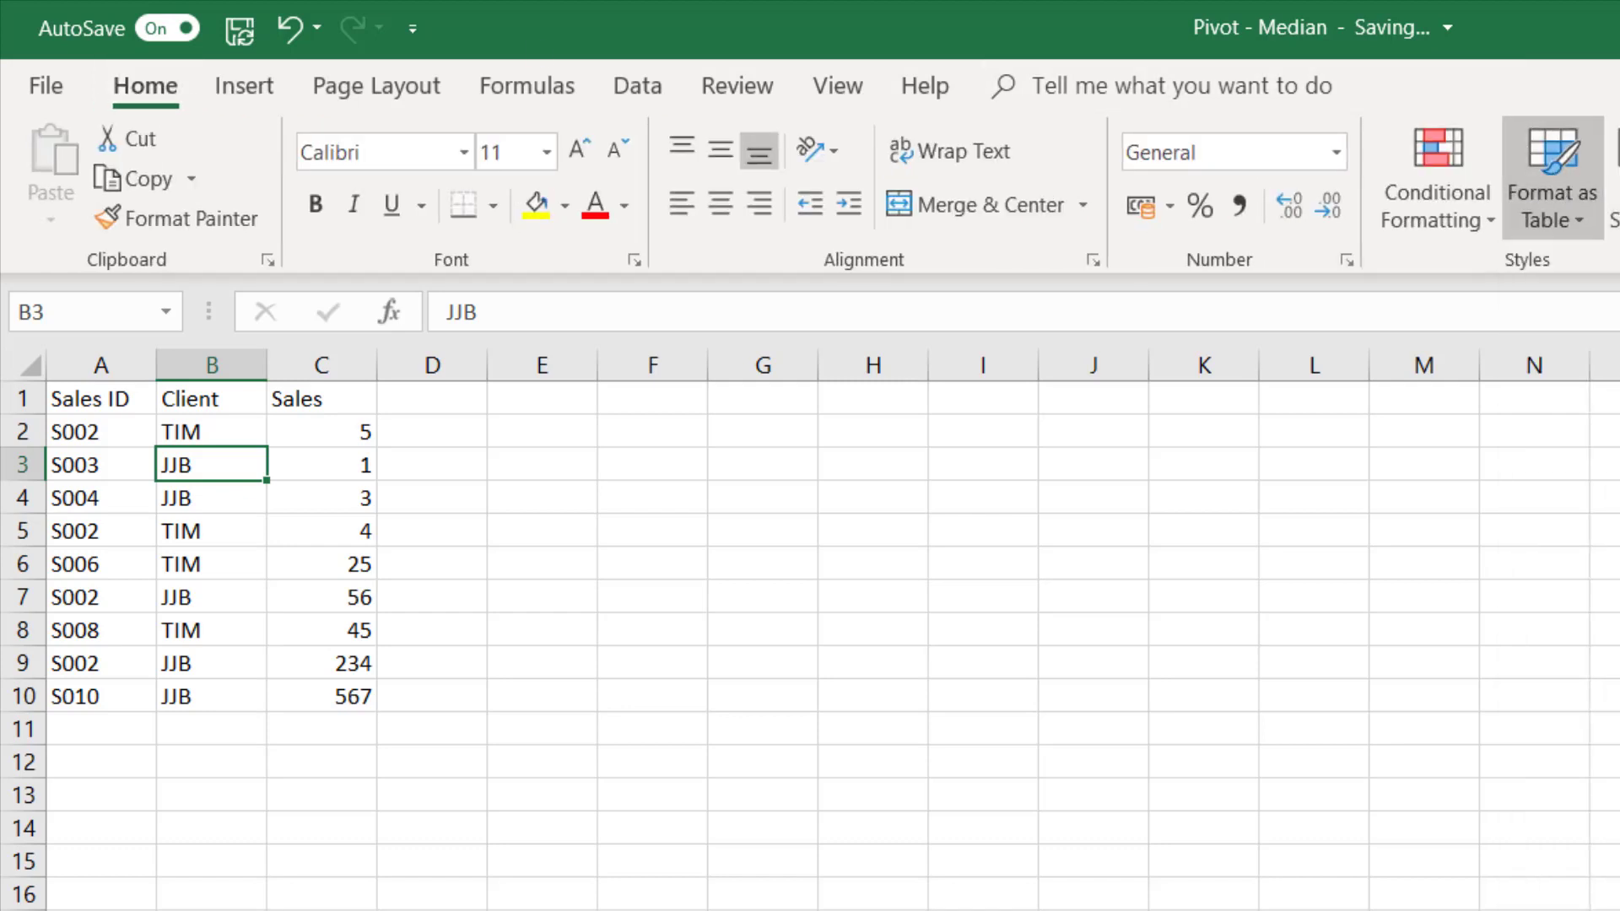
click(1294, 787)
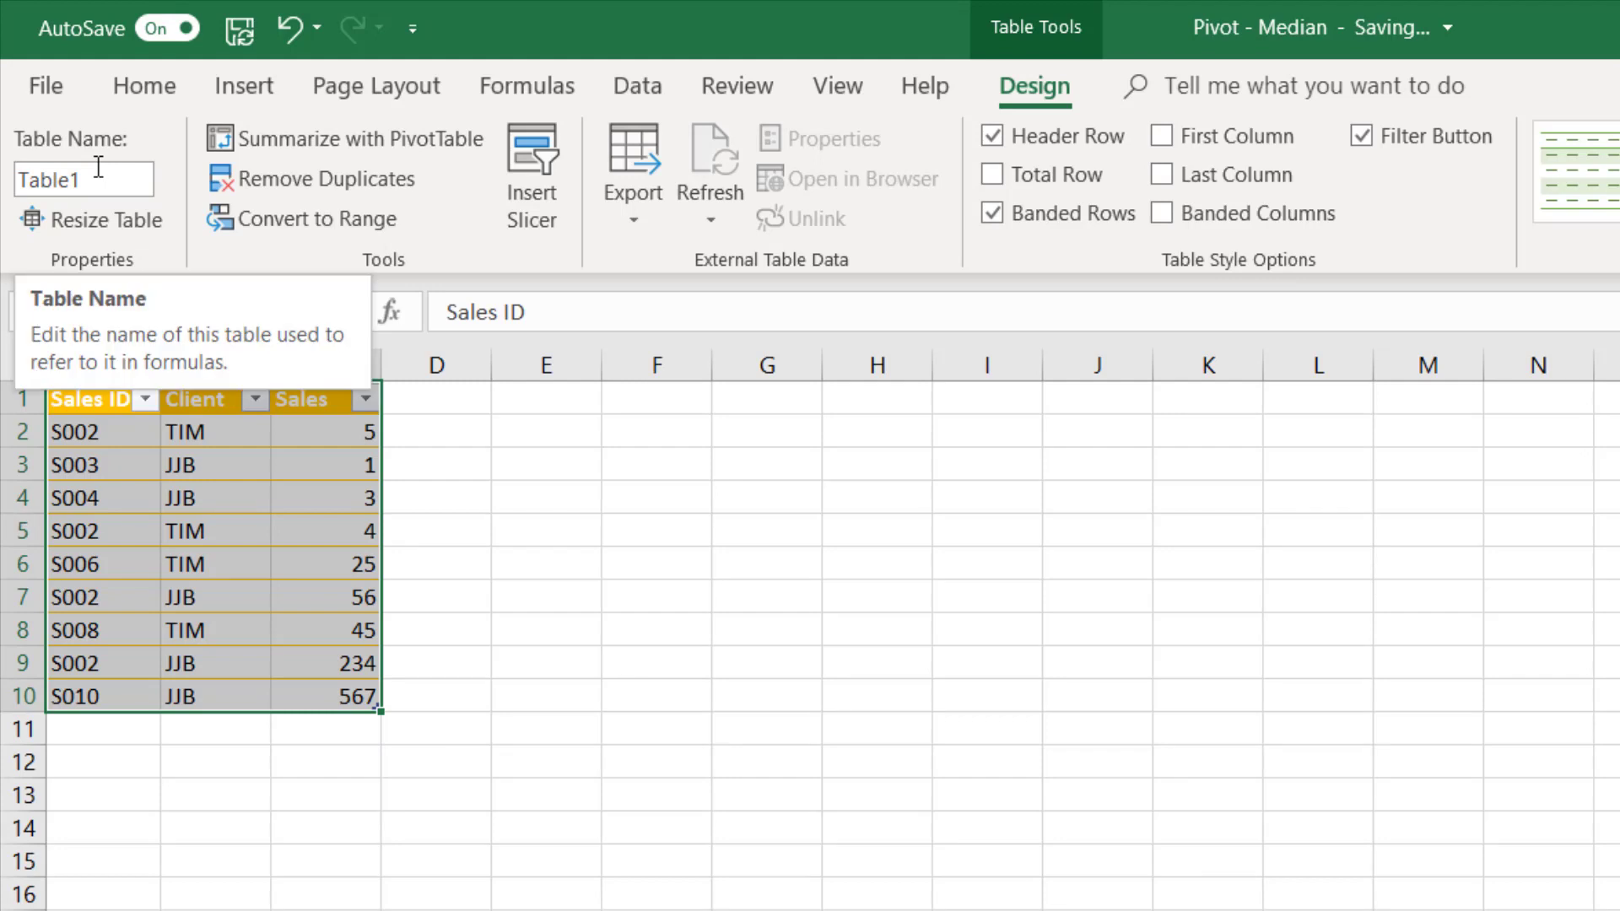
- Rename the new table to SalesTable
click(29, 179)
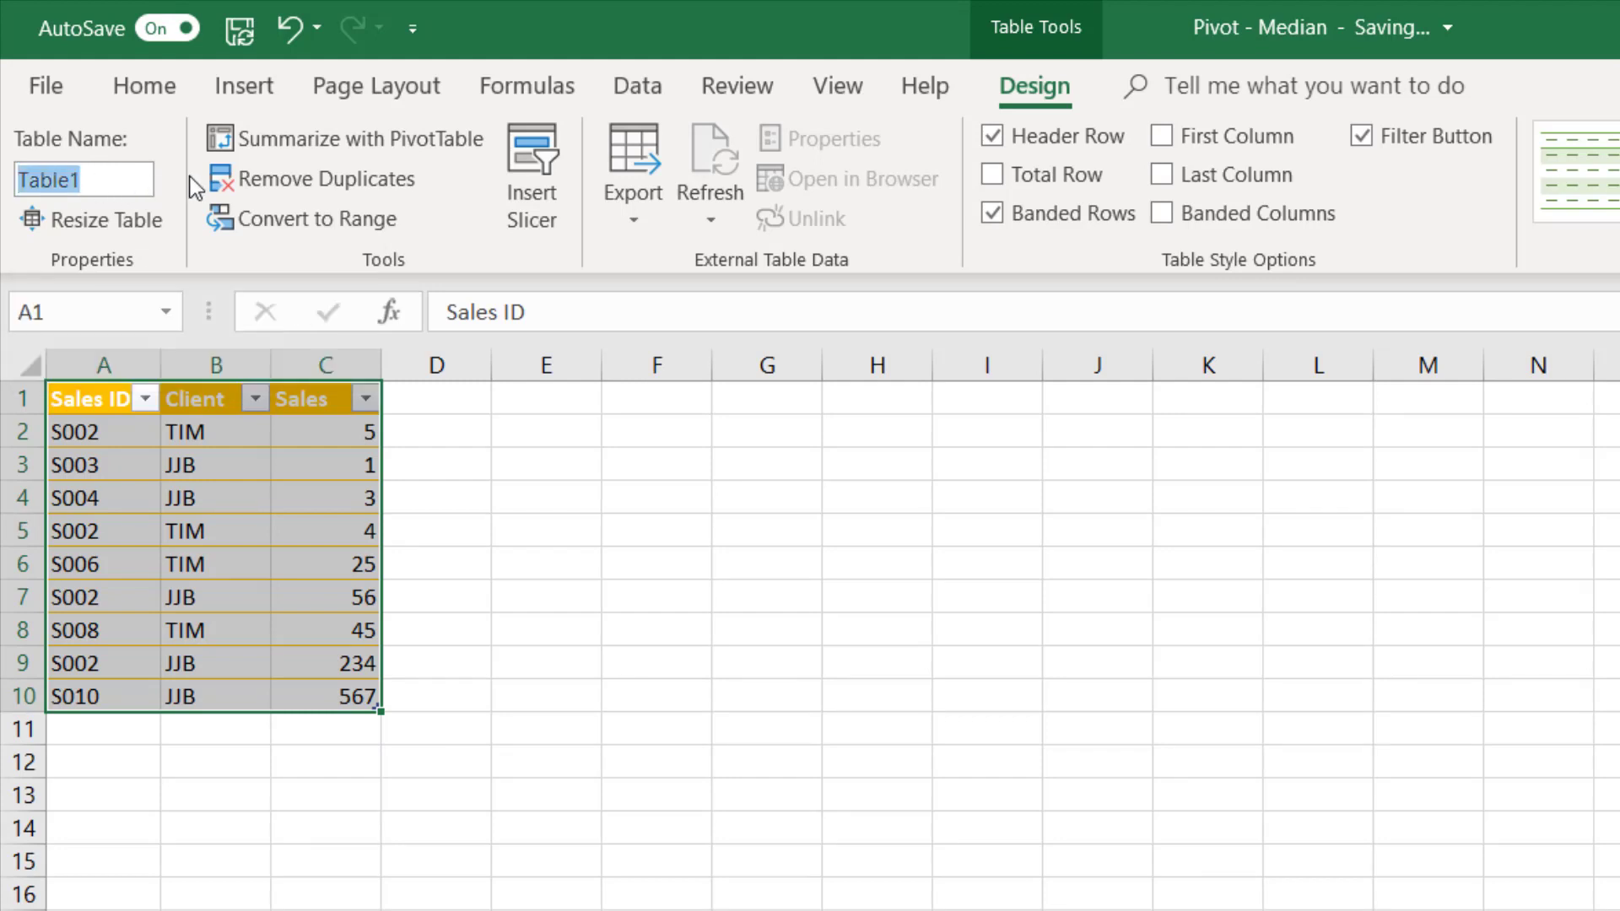
text(SalesTab)
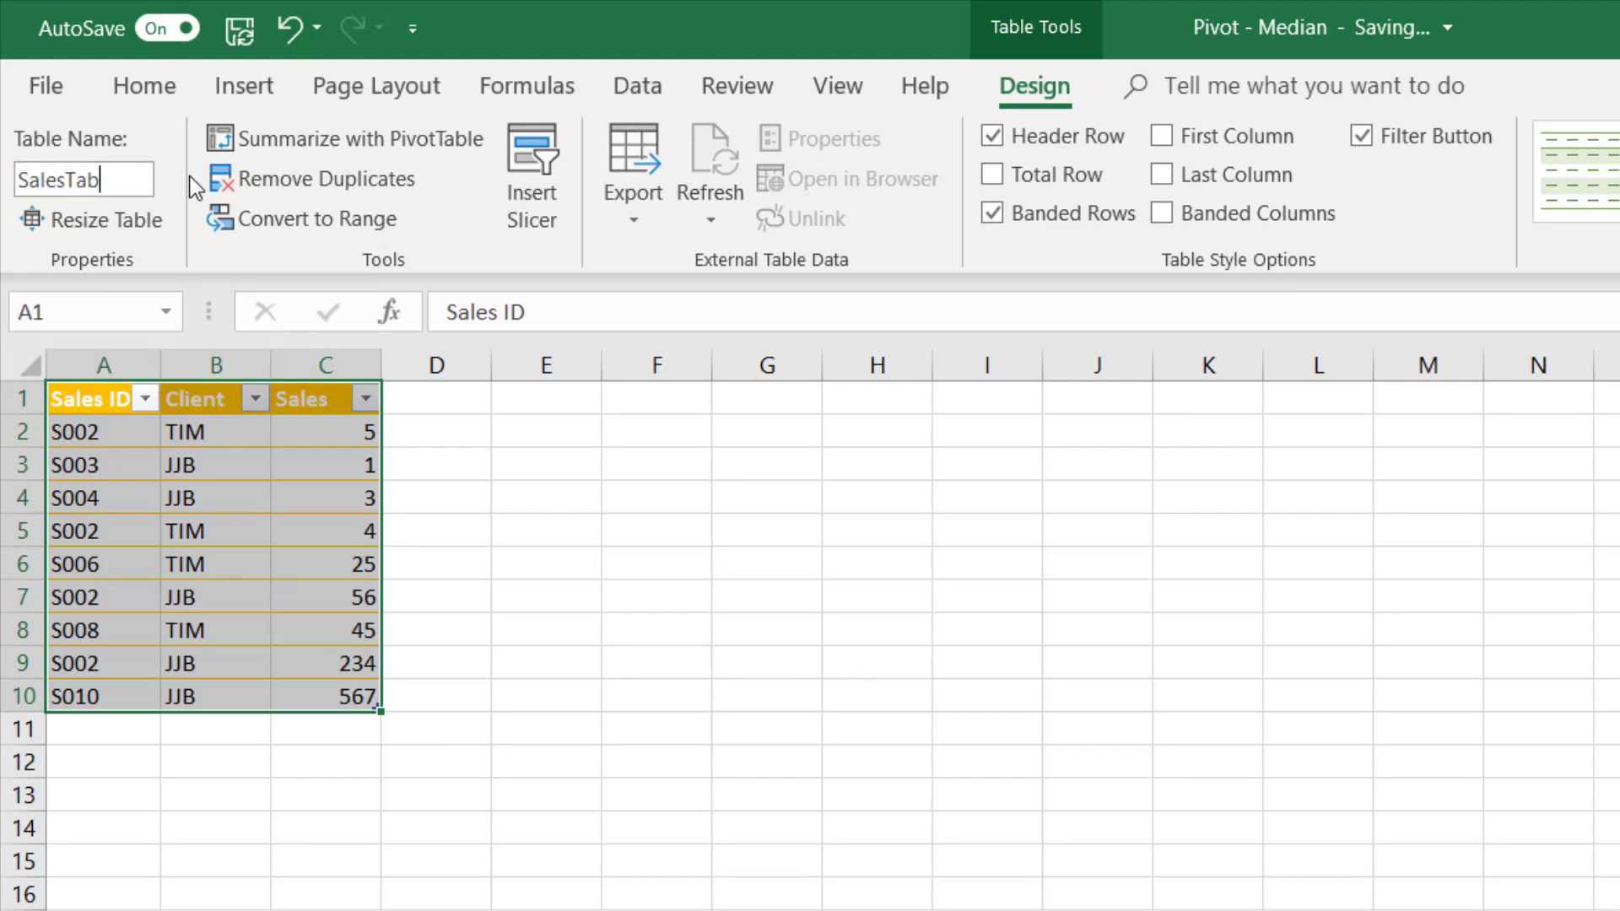
text(le)
key(Return)
- Insert a PivotTable from SalesTable on the existing pivot1 sheet at F3, adding the data to the Data Model
click(184, 564)
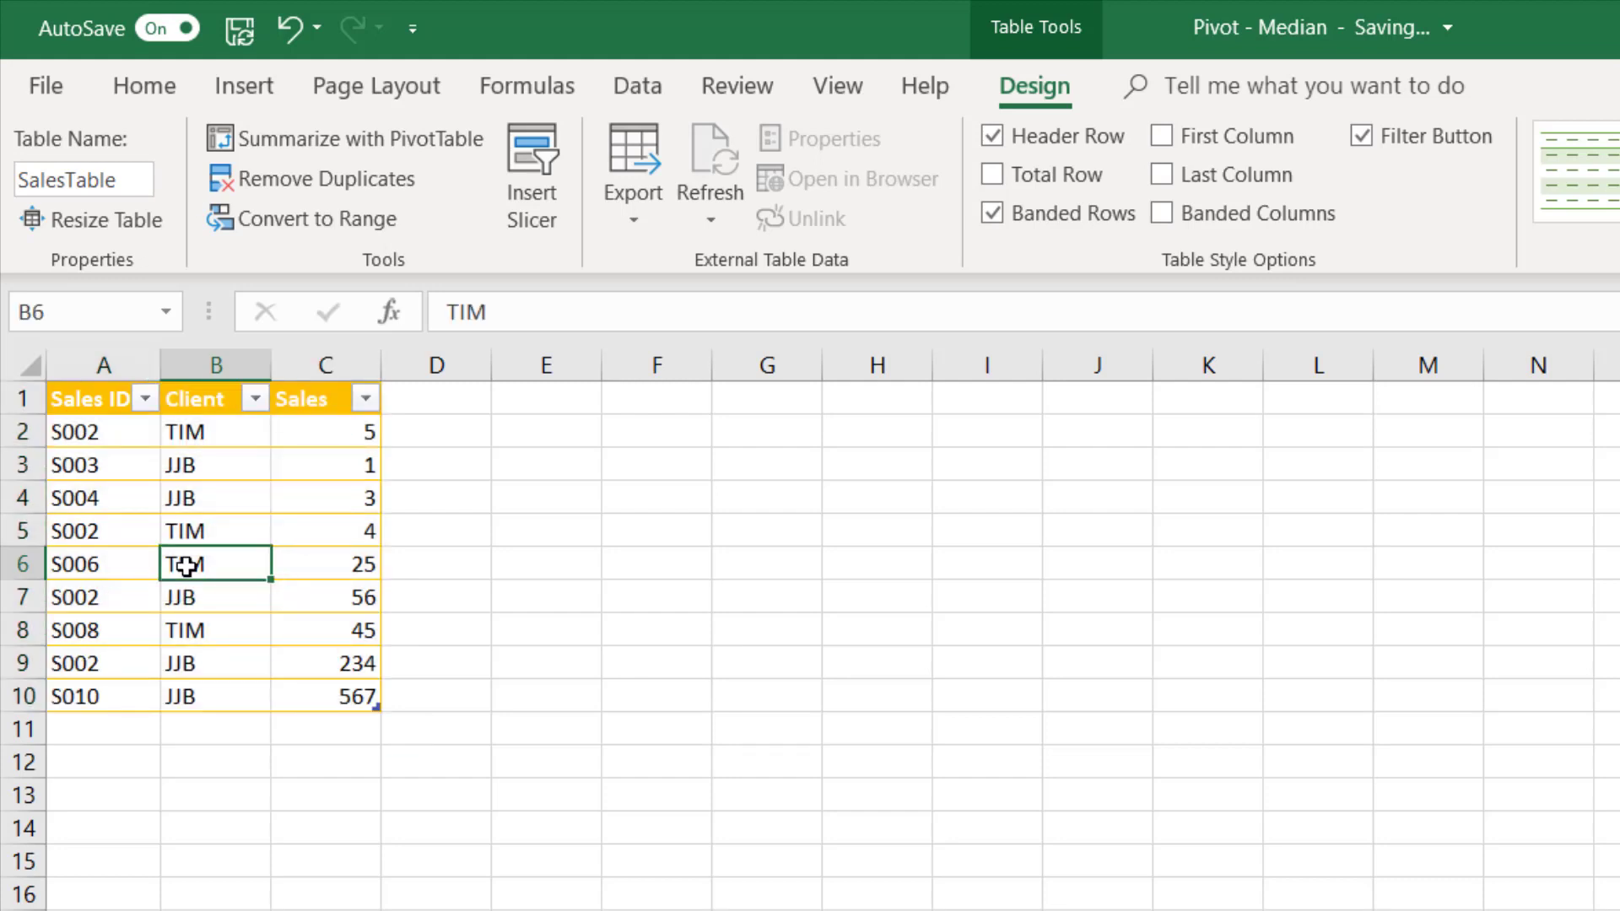
click(270, 82)
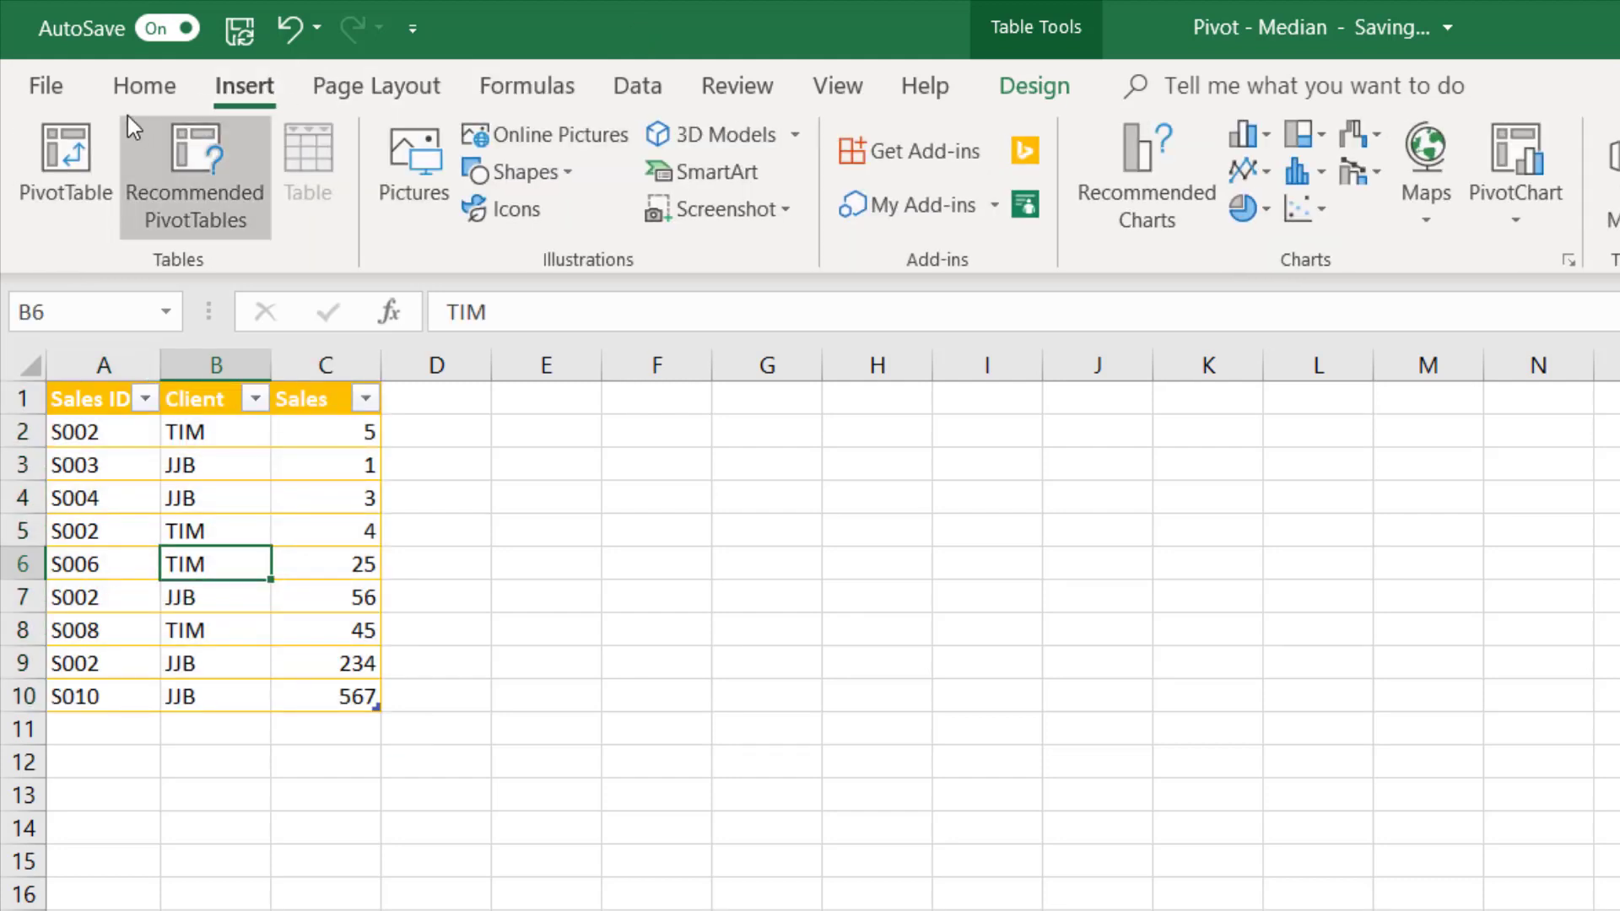
click(87, 135)
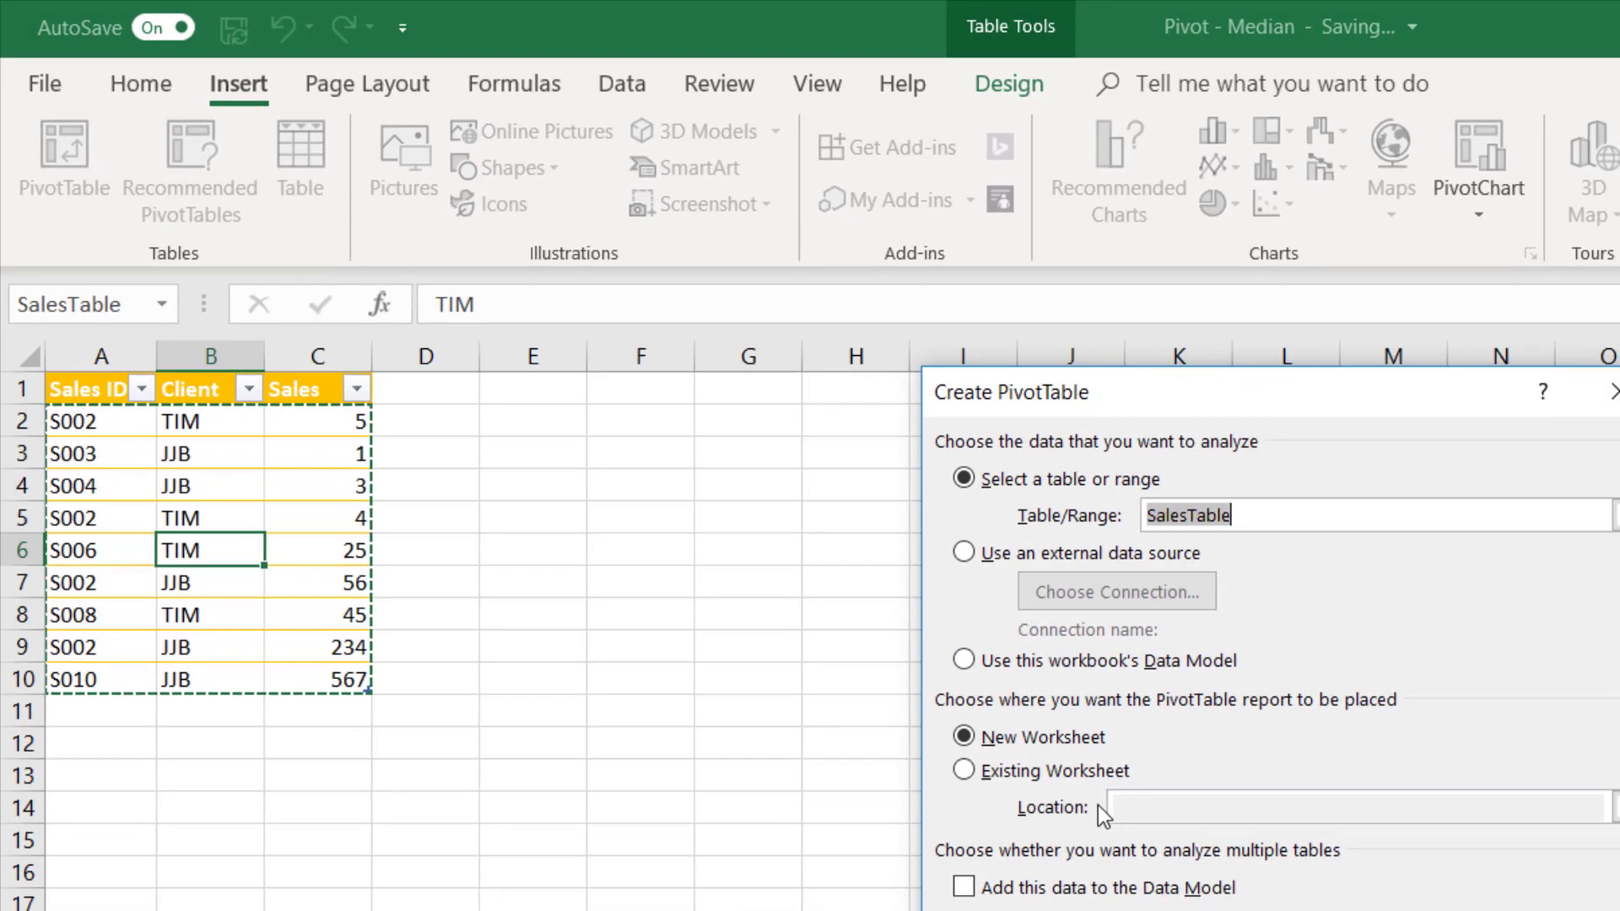
click(1088, 771)
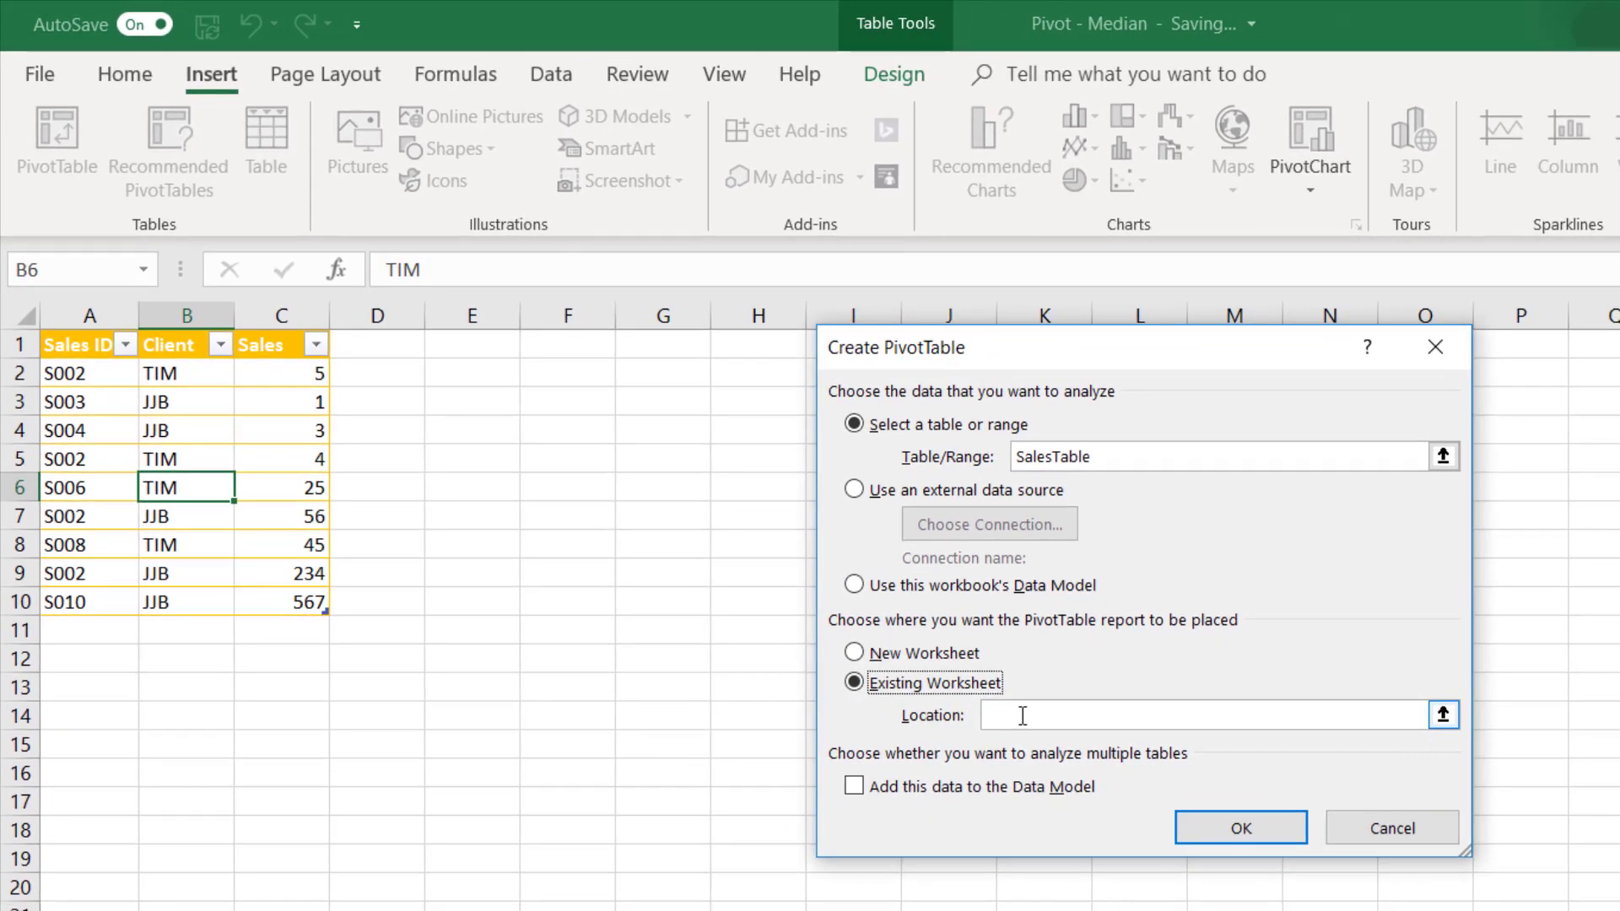
click(543, 389)
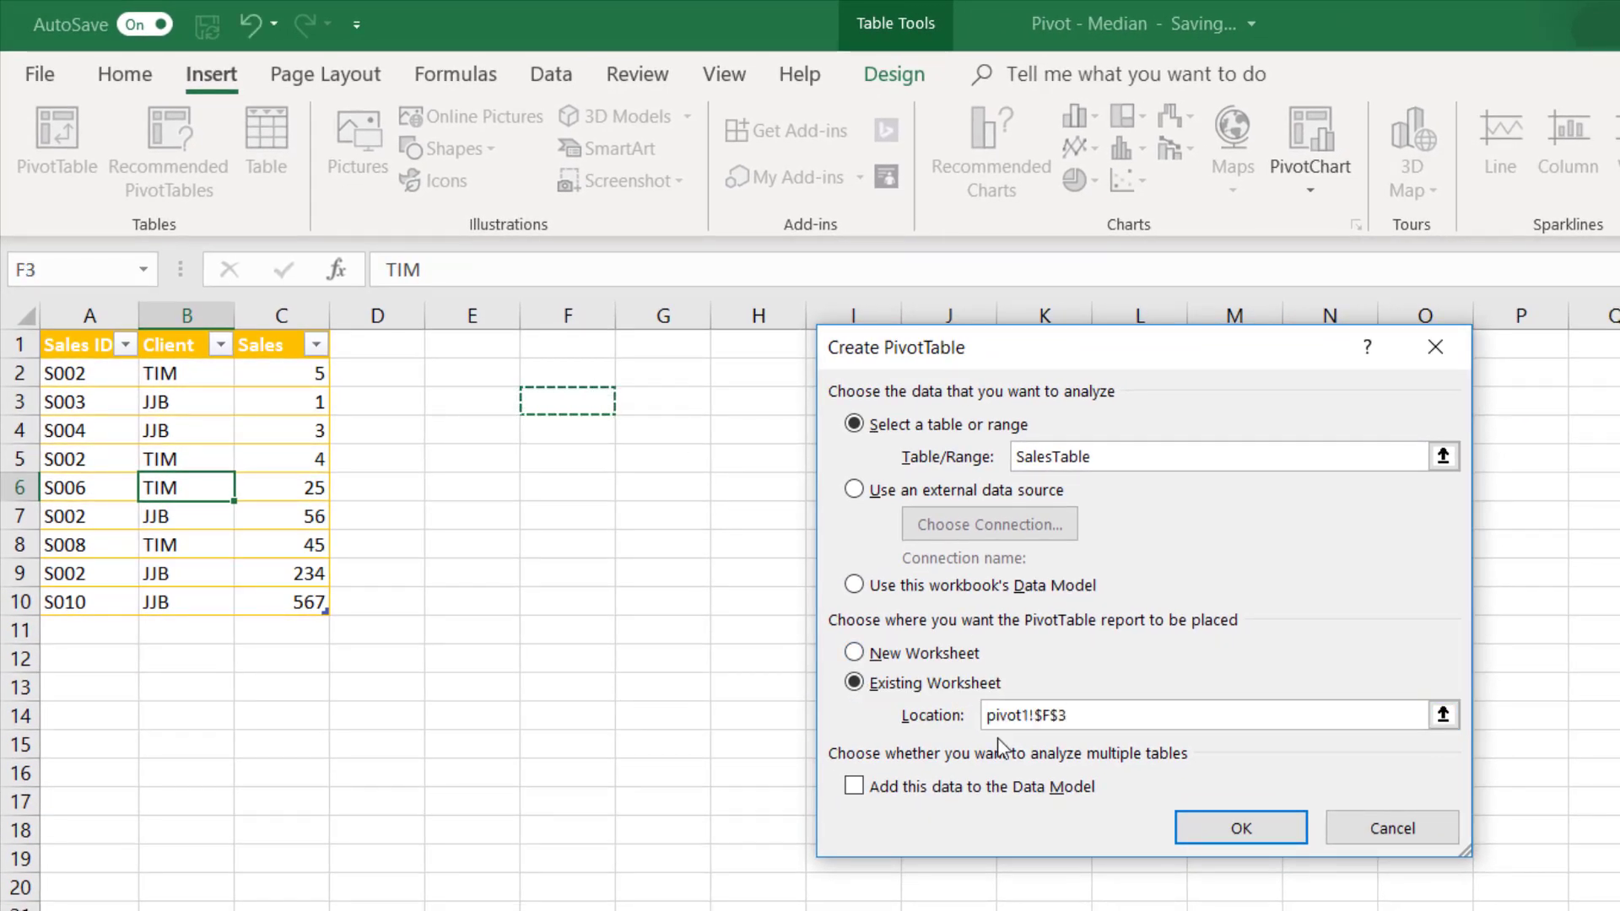
click(923, 790)
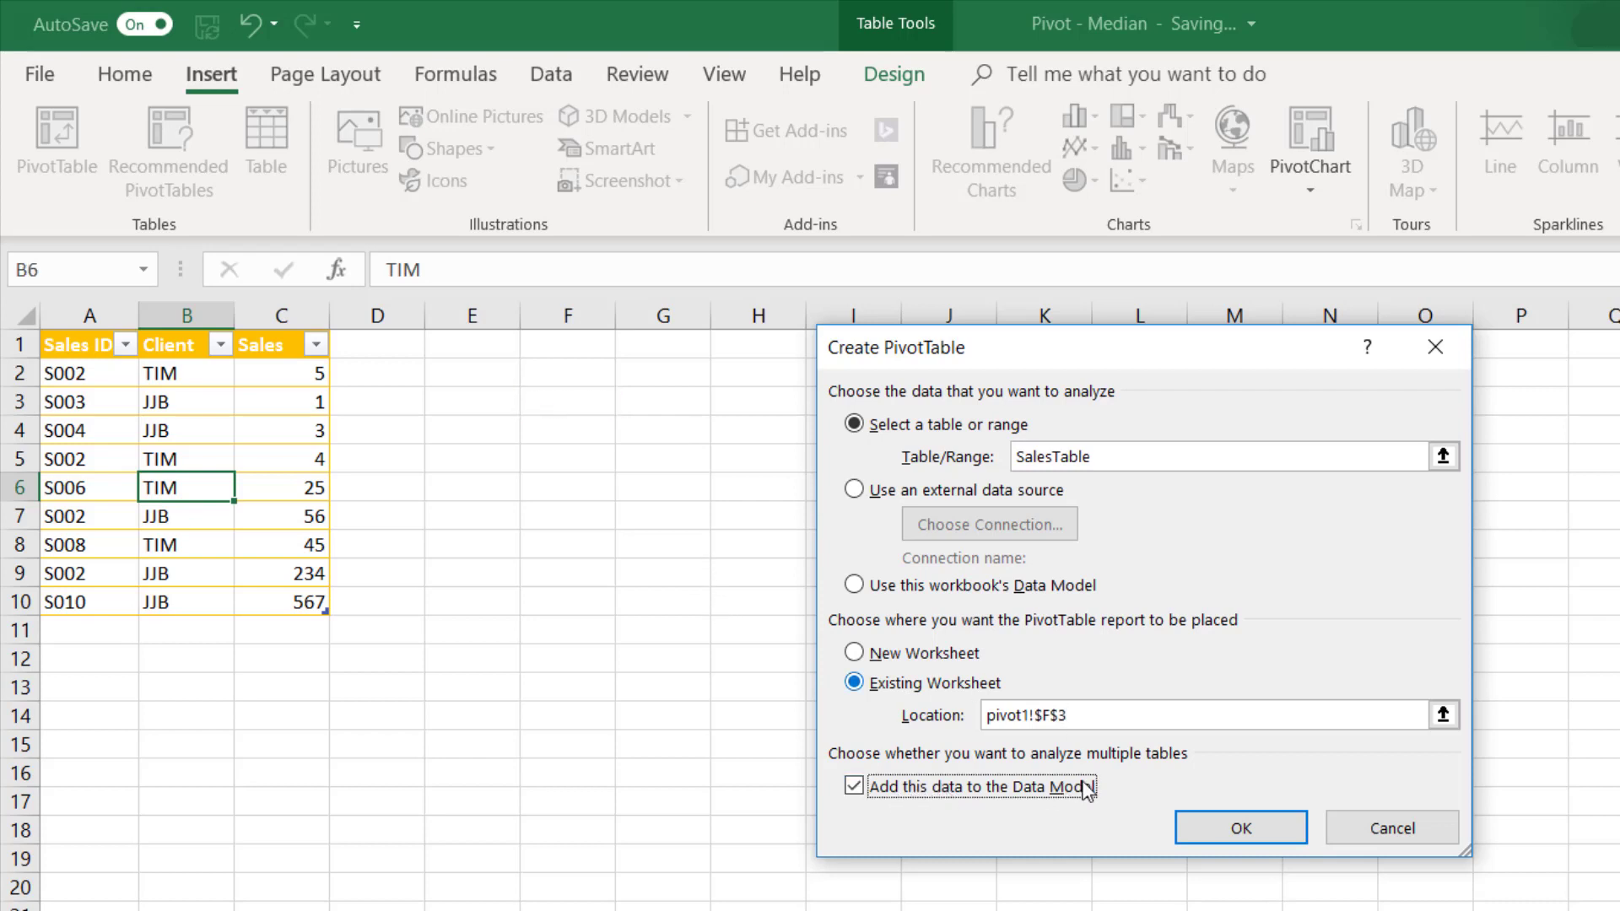
click(1244, 820)
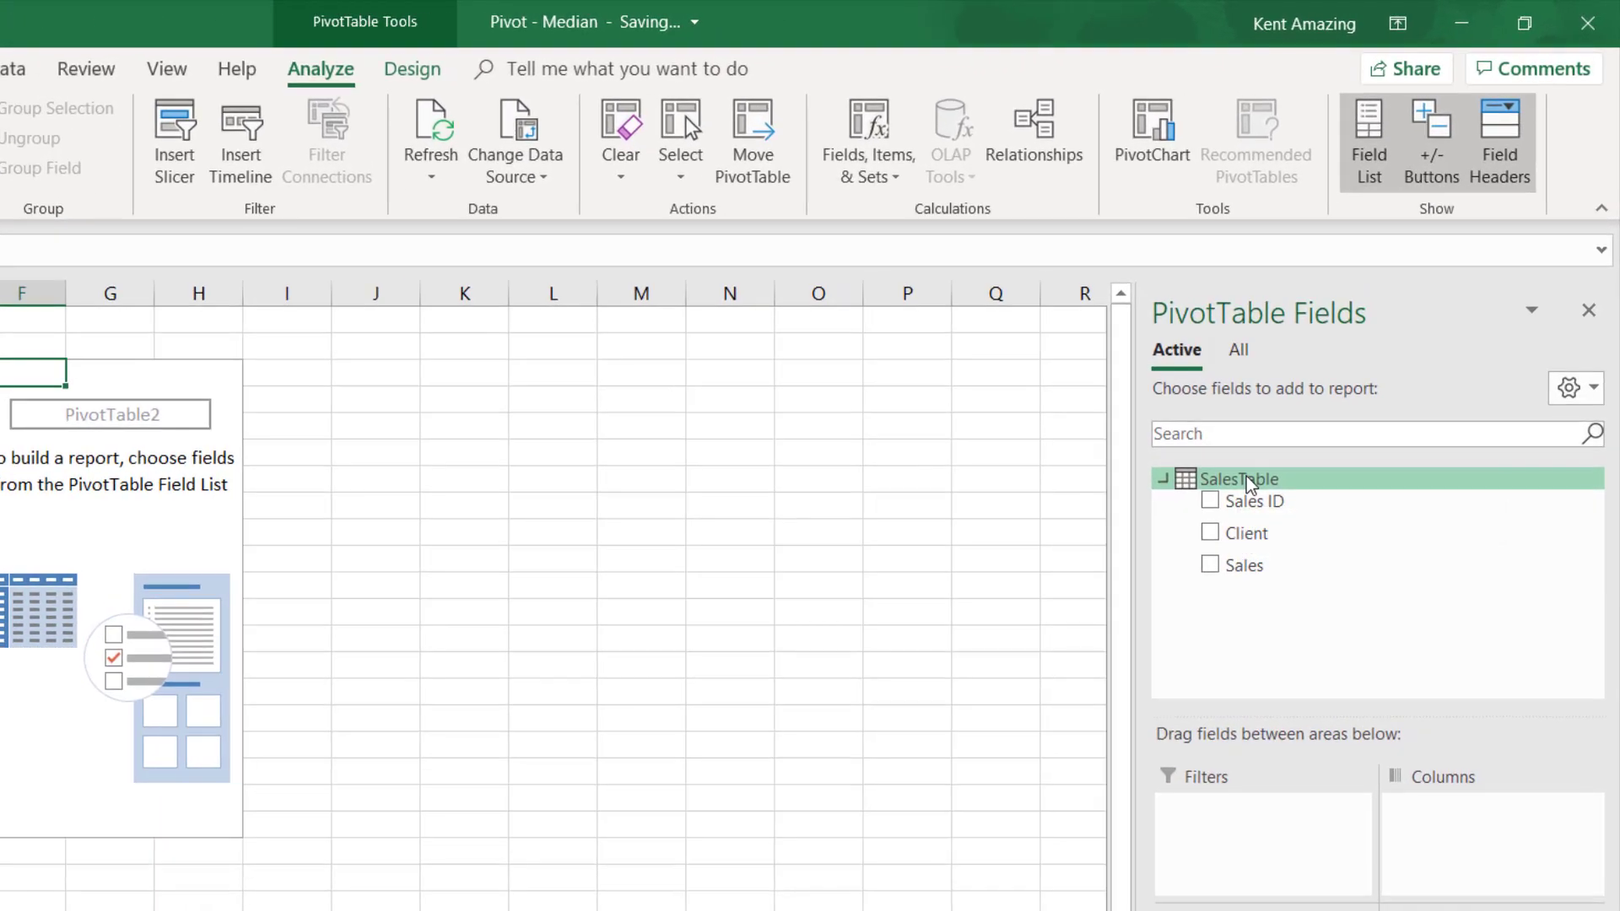
- Start a new measure on SalesTable and name it Sales Median
right_click(1270, 459)
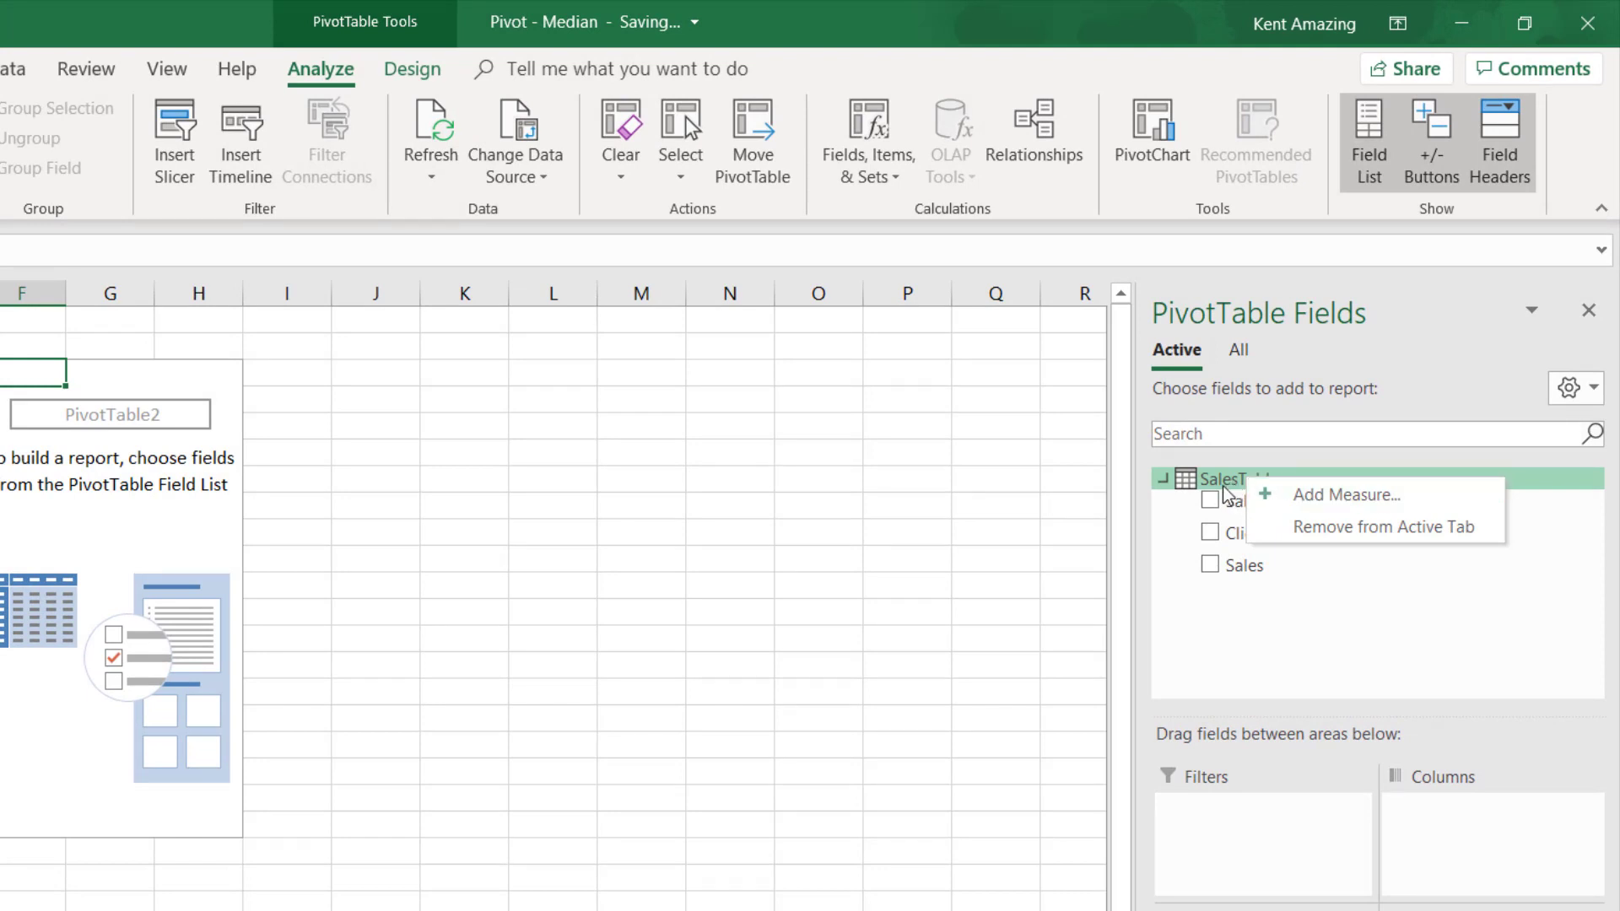
click(1350, 498)
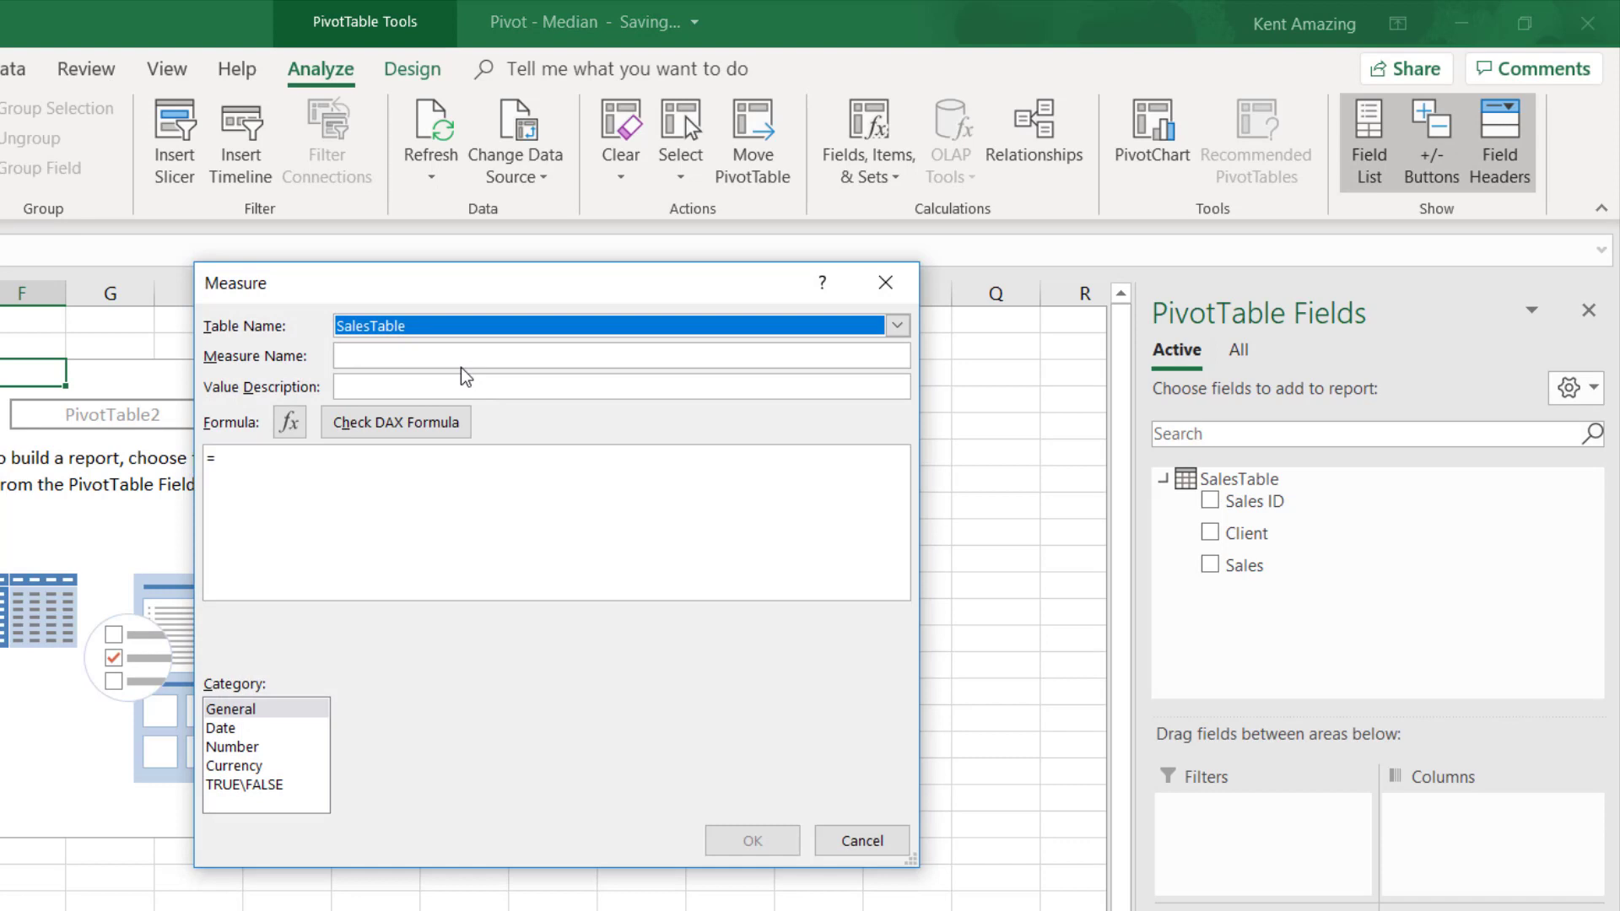
click(461, 355)
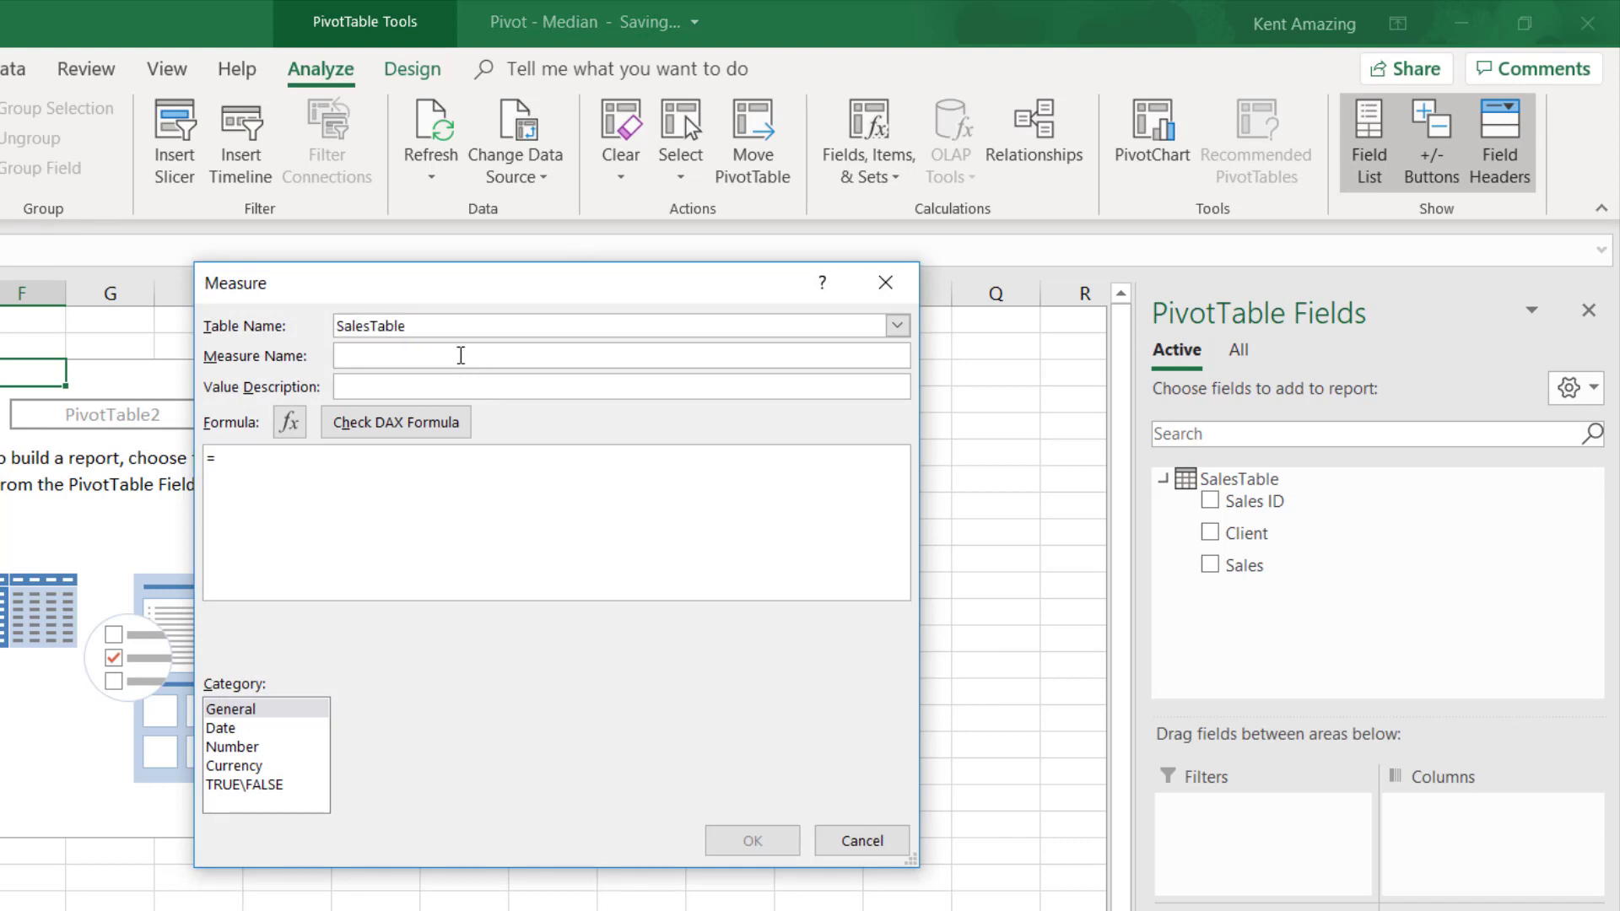
text(Sales Median)
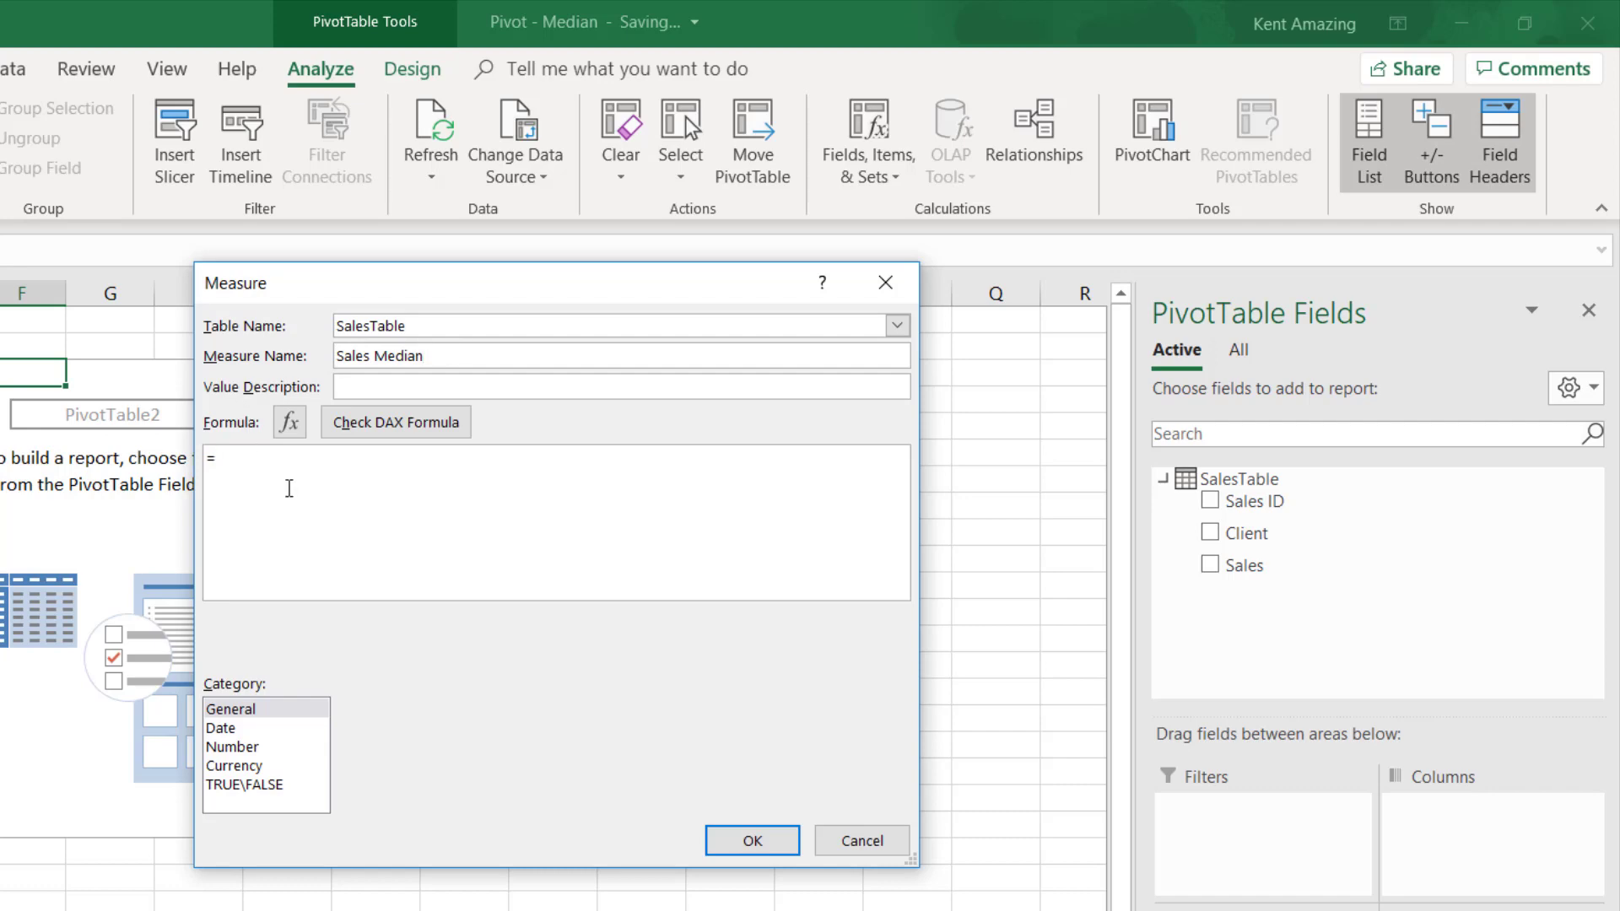
- Define the measure's formula as =MEDIAN(SalesTable[Sales]) and create it
text(MEDI)
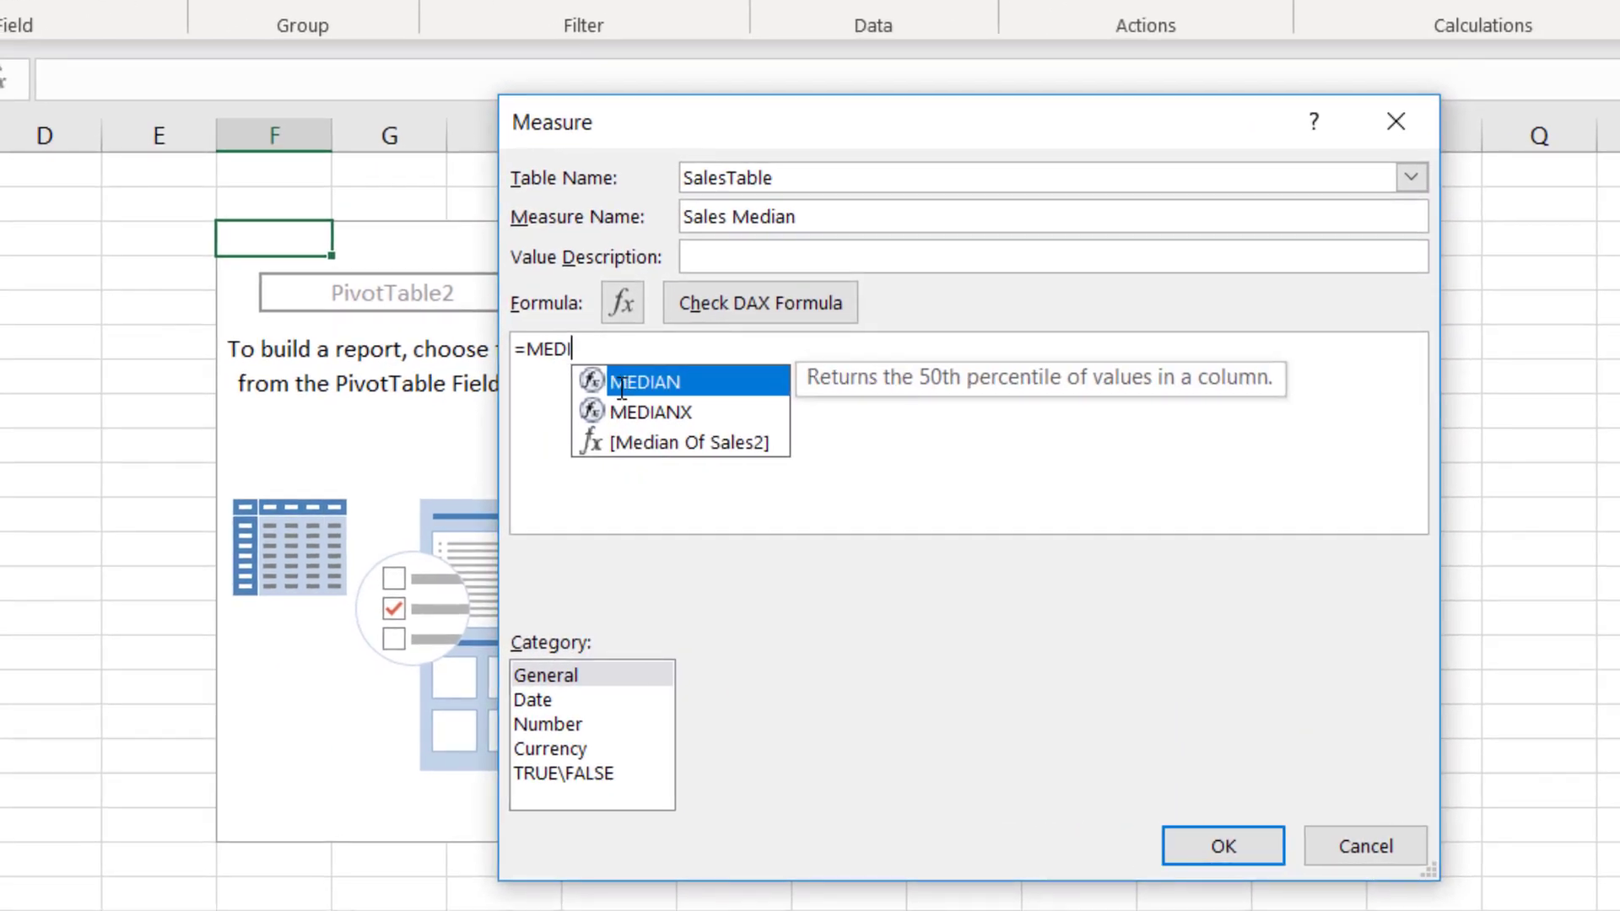
double_click(622, 388)
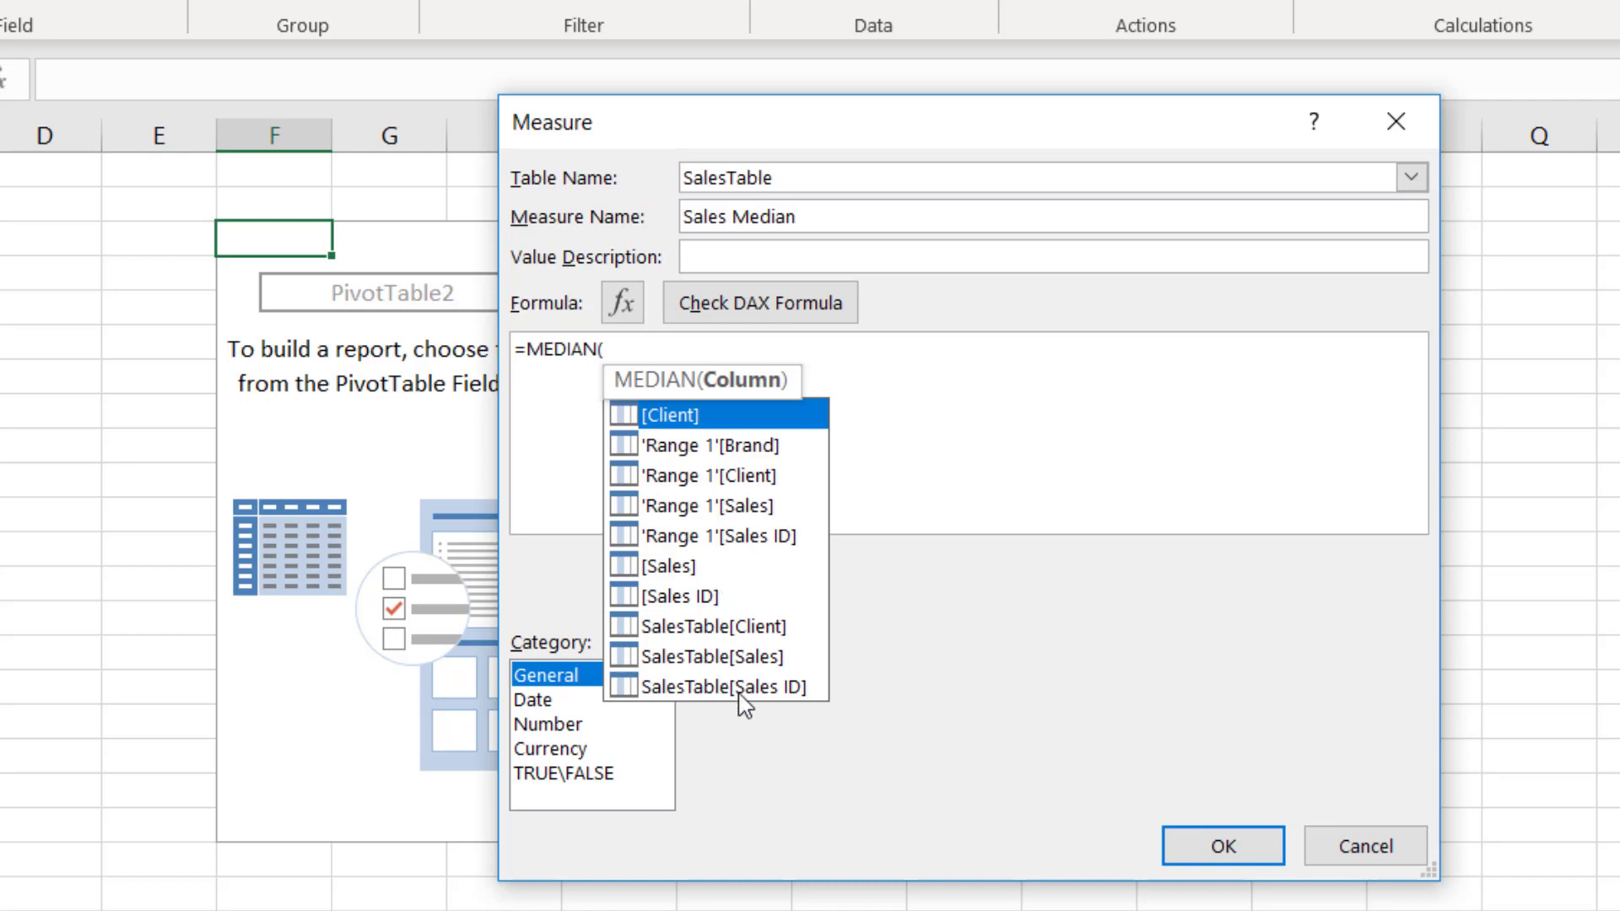
click(746, 667)
double_click(745, 664)
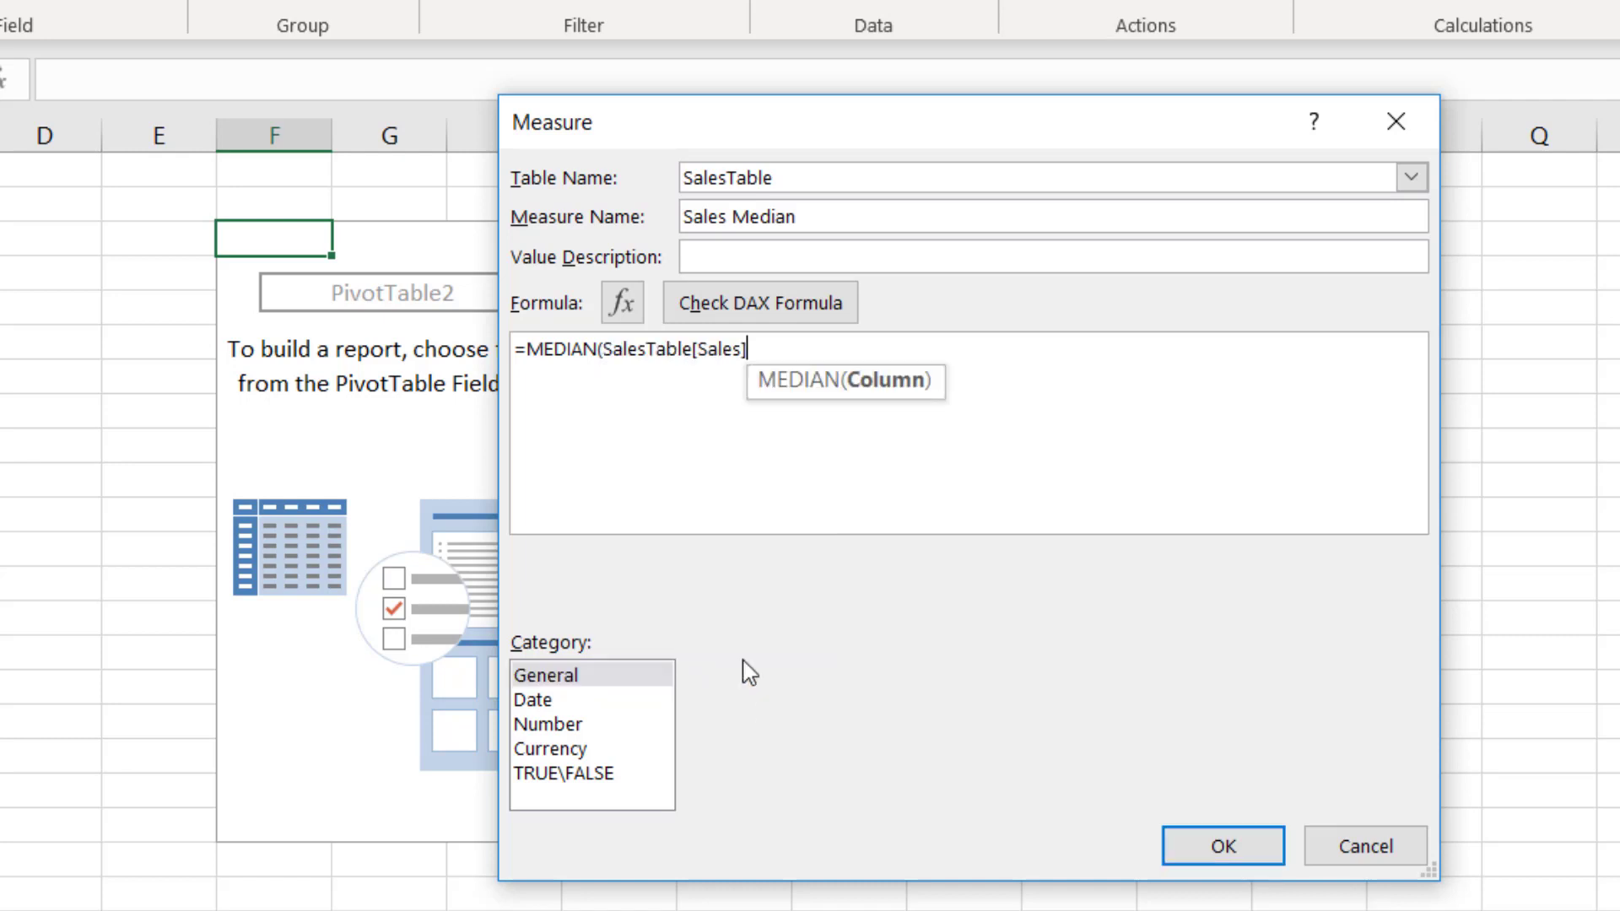
text())
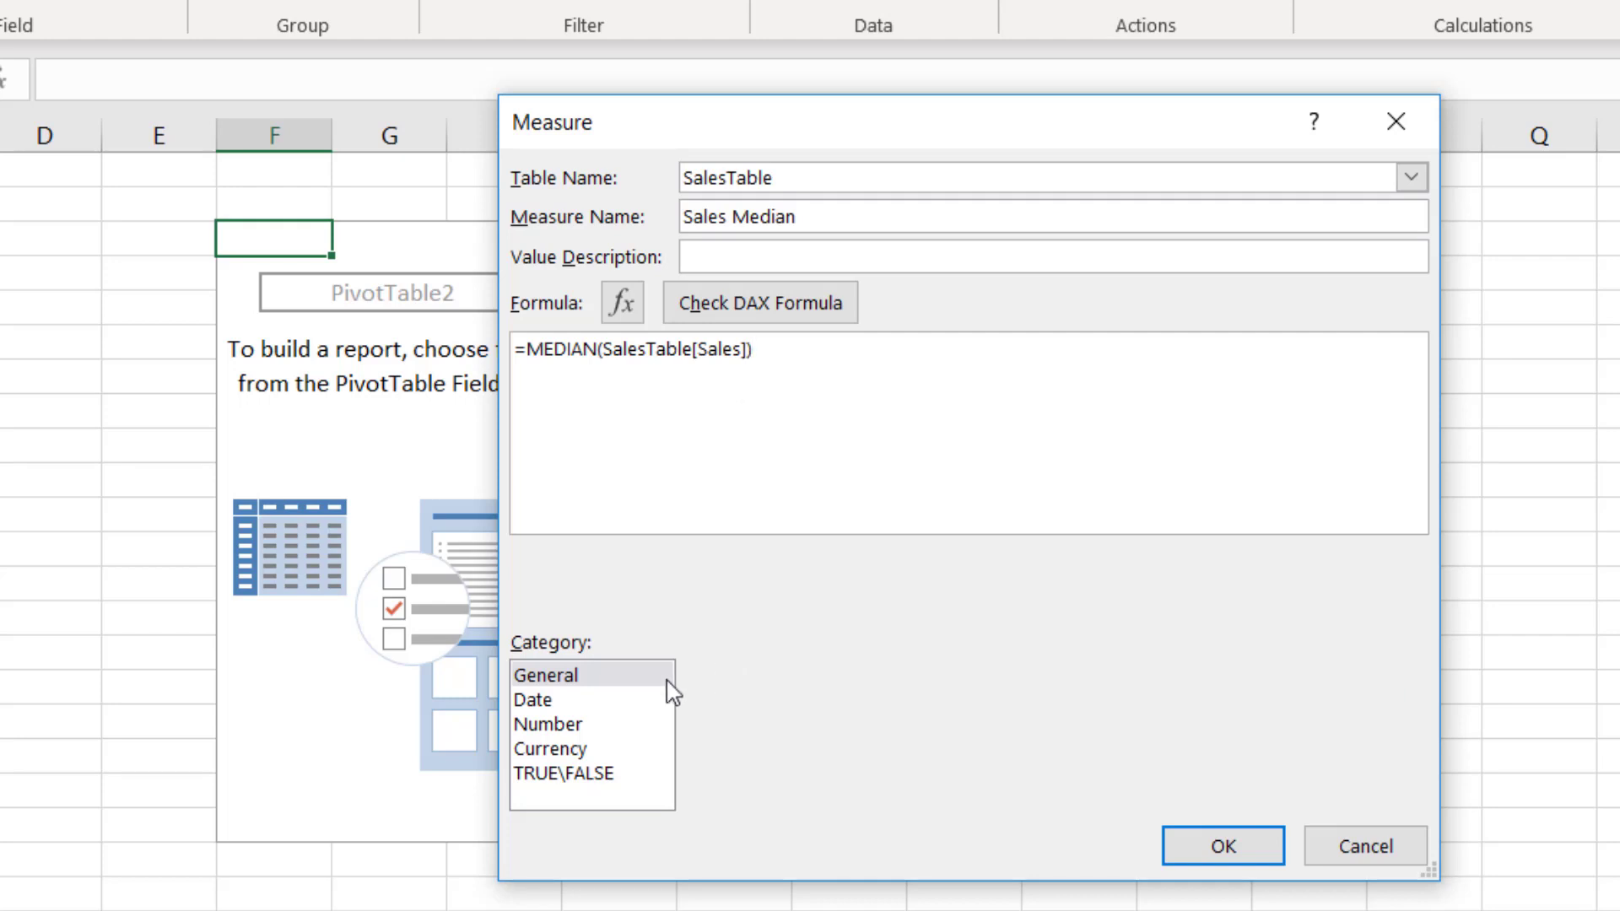
click(1186, 843)
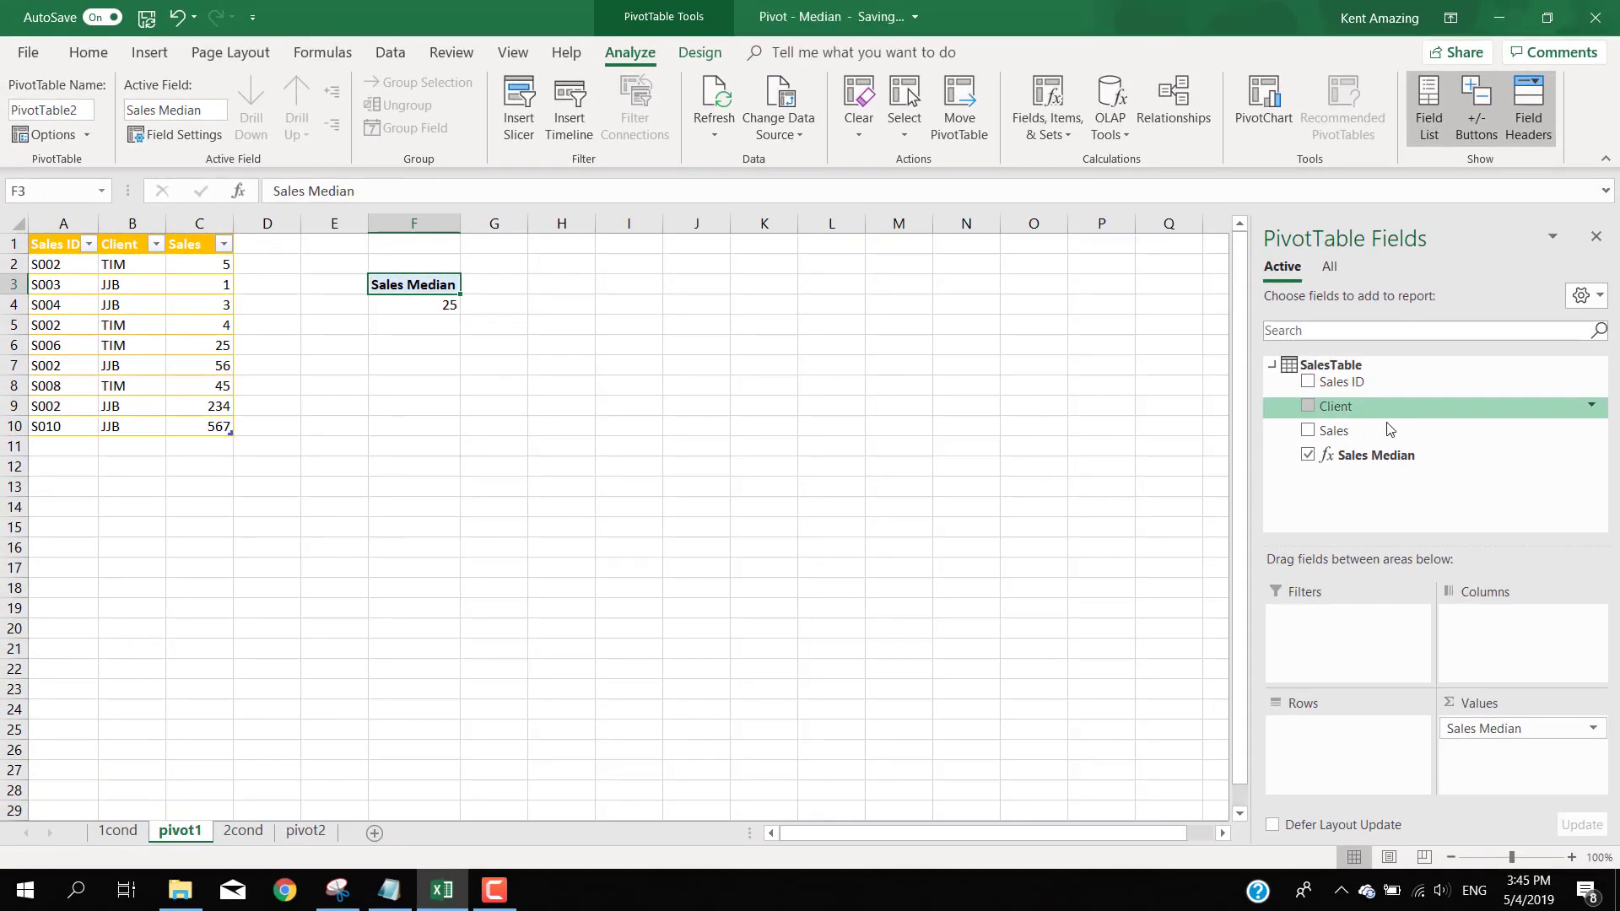
- Add Client as rows and Sales Median as values to the new PivotTable, and compare it with the Helper pivot on 1cond
drag(1335, 406, 1341, 776)
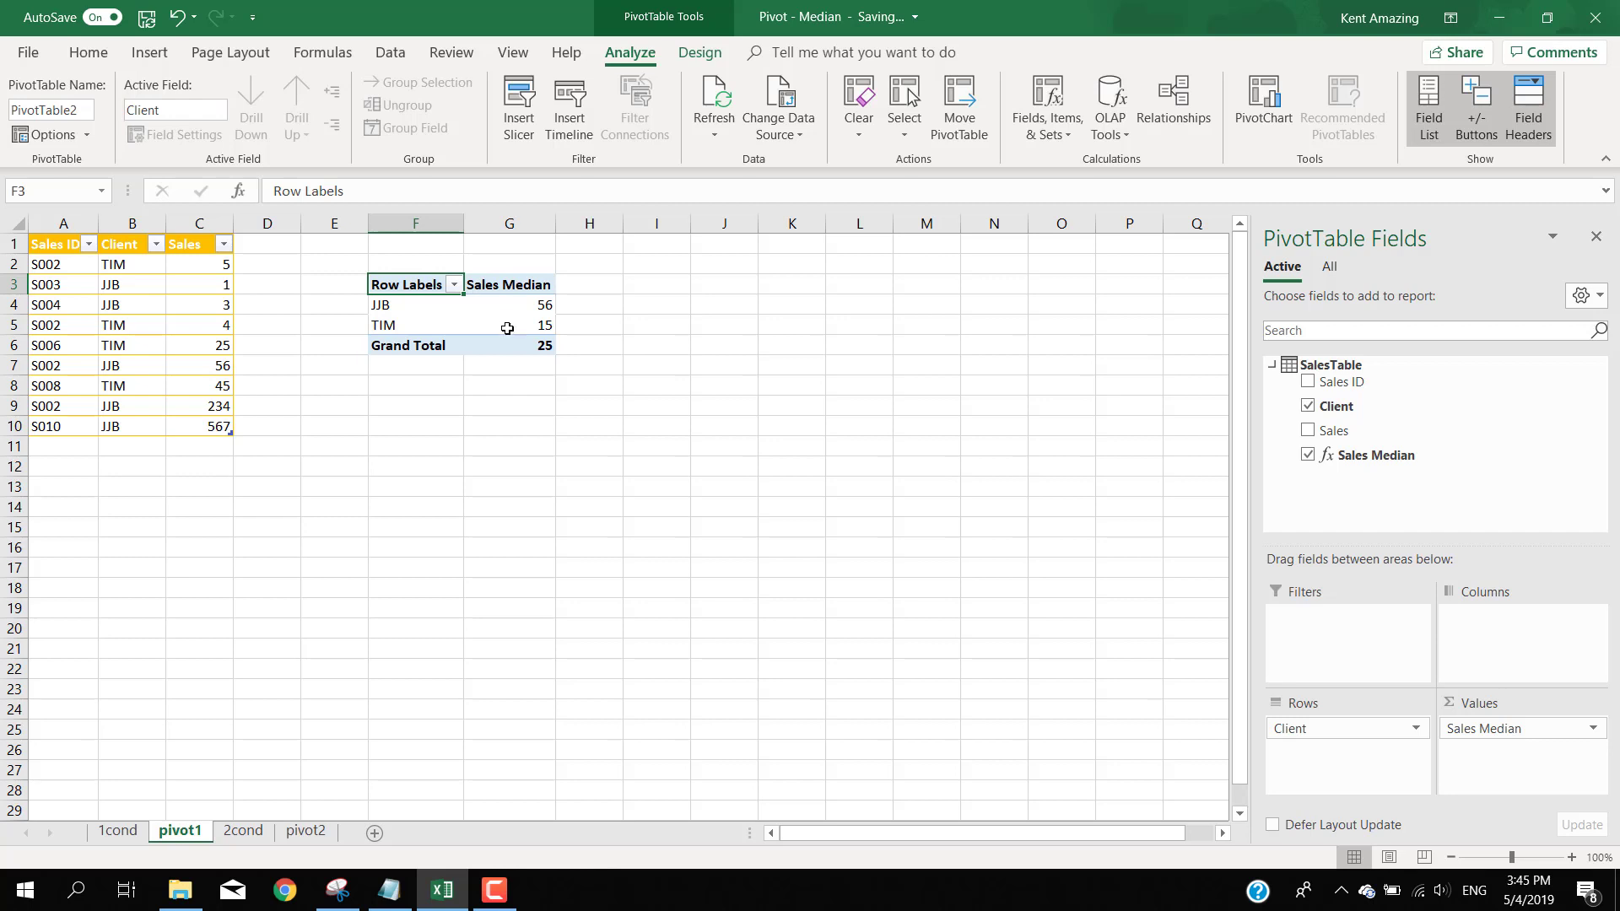
click(102, 832)
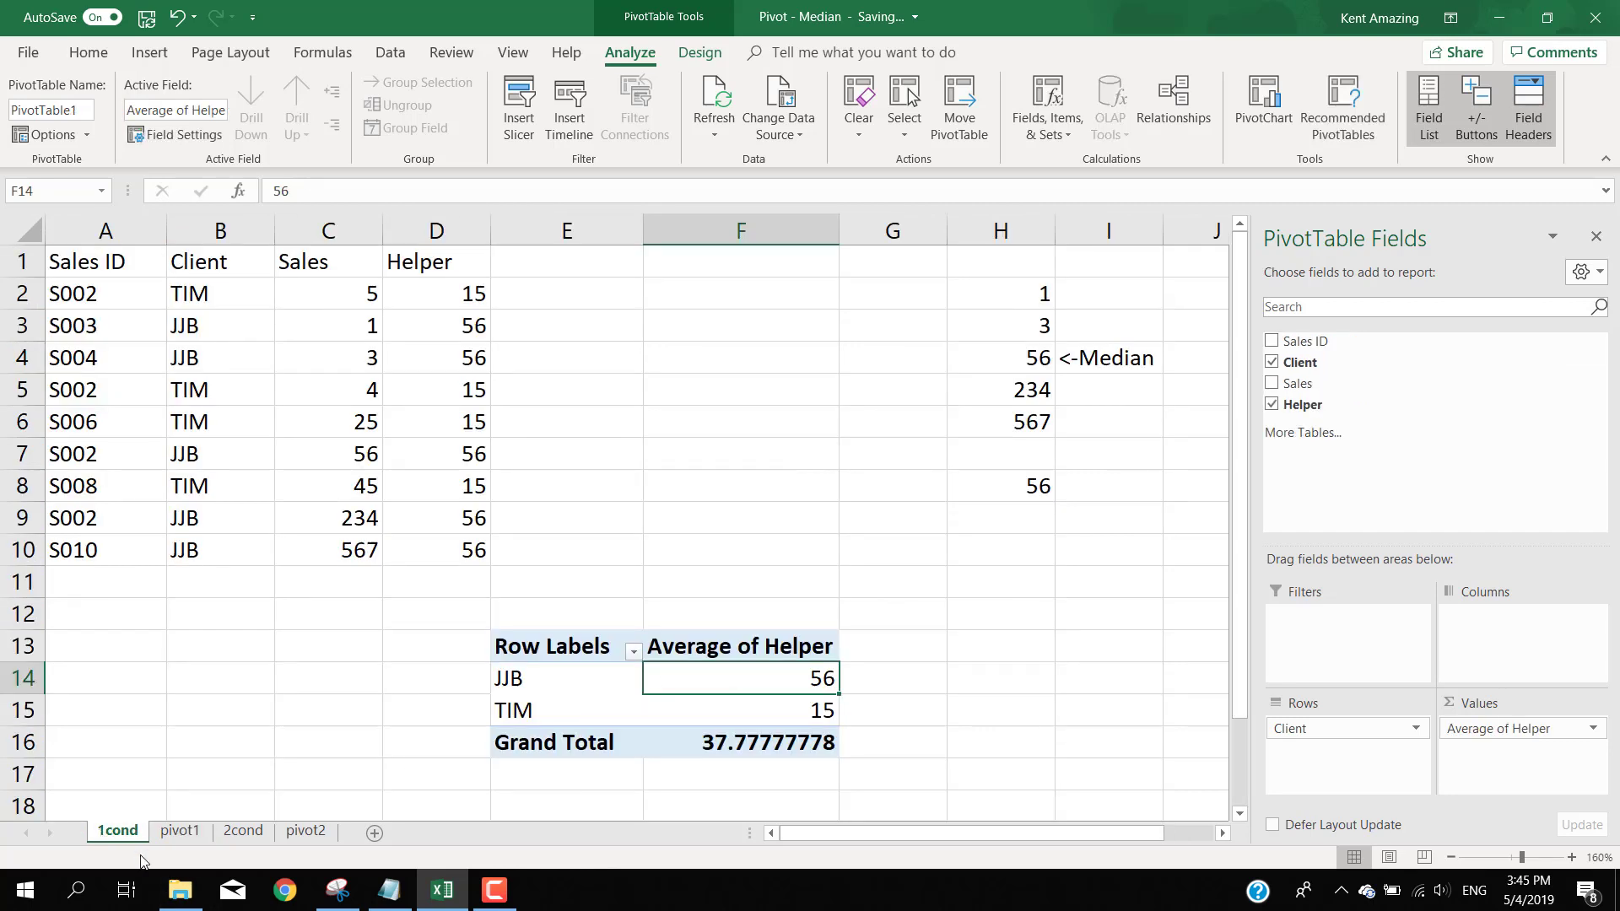
click(162, 835)
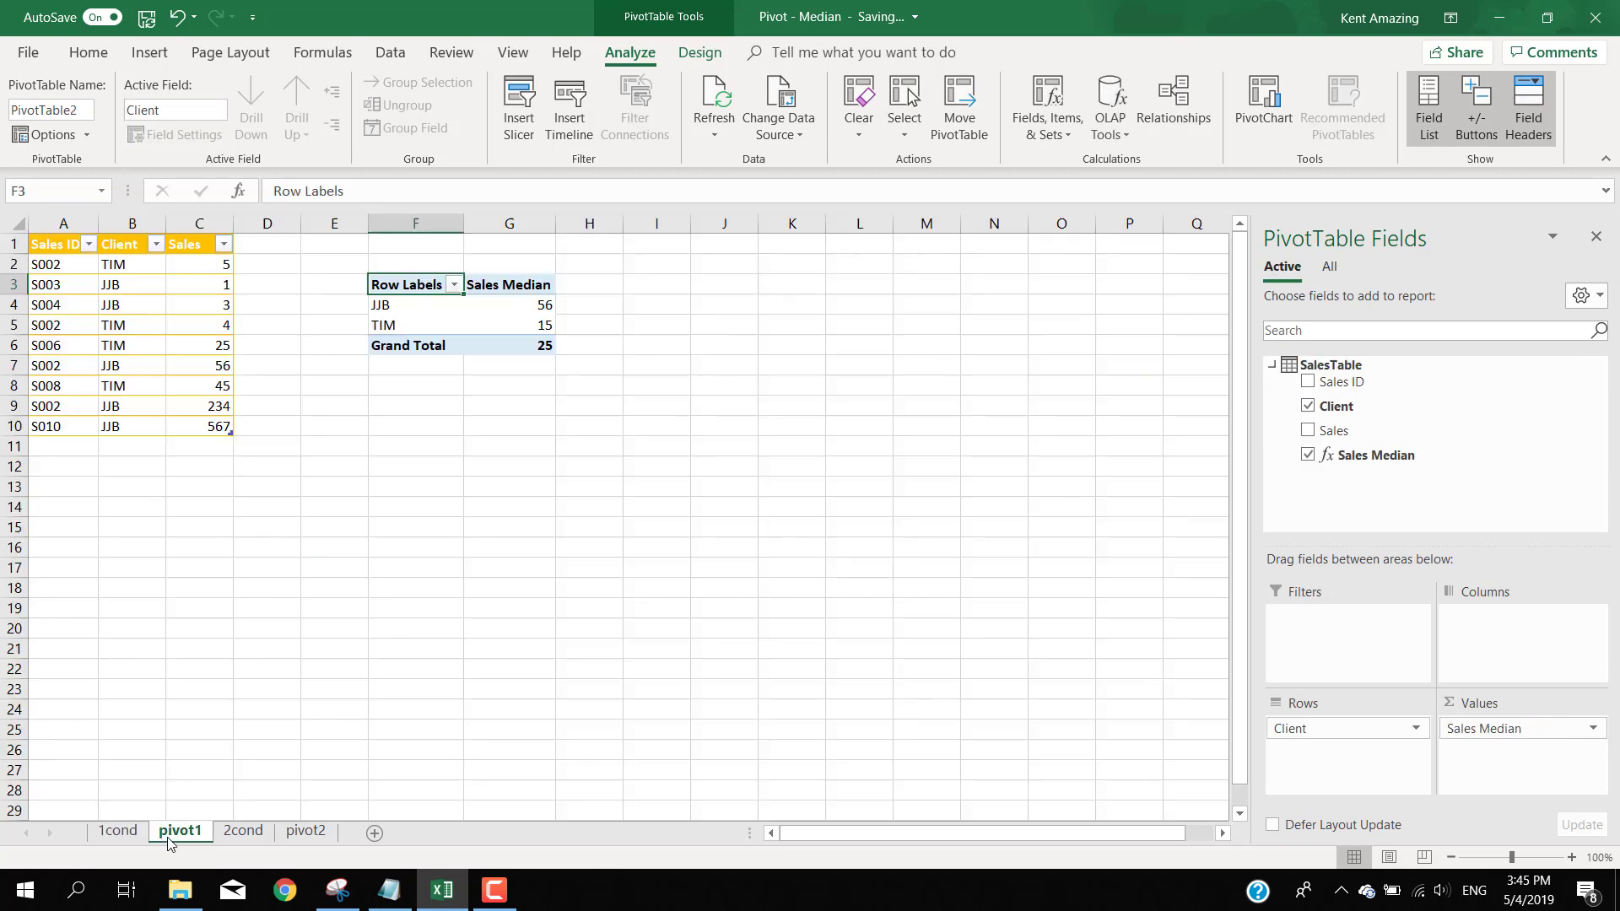
- On the 2cond sheet, examine the yellow group's sales values in L2:L6 and the two-condition MEDIAN(IF()) array formula in E2
click(242, 832)
click(224, 357)
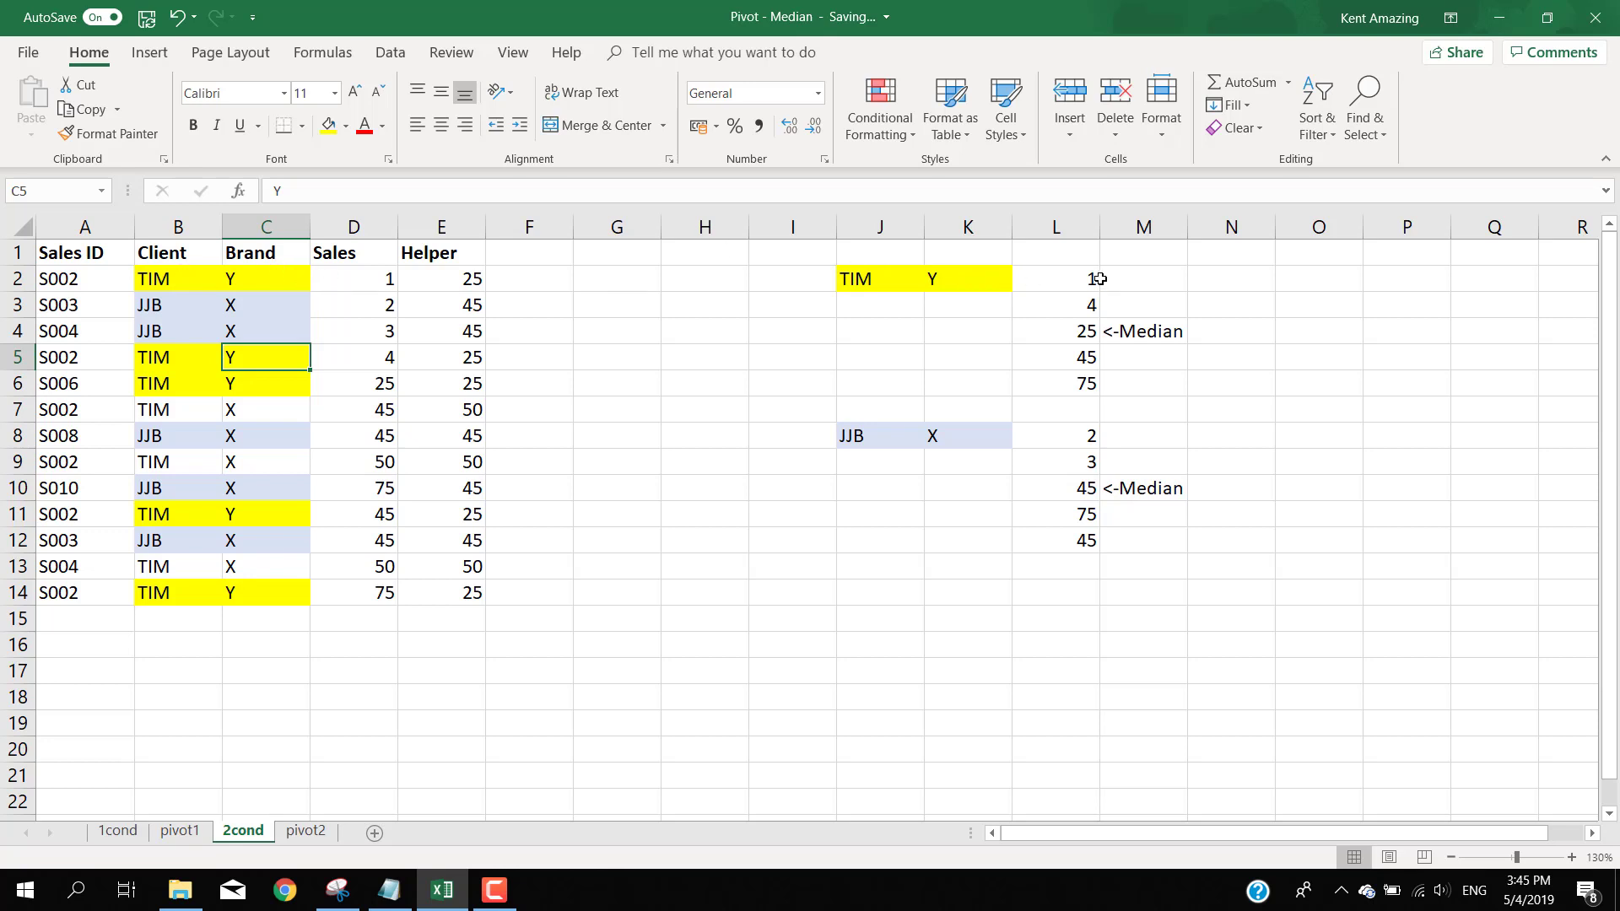
drag(1075, 278, 1075, 392)
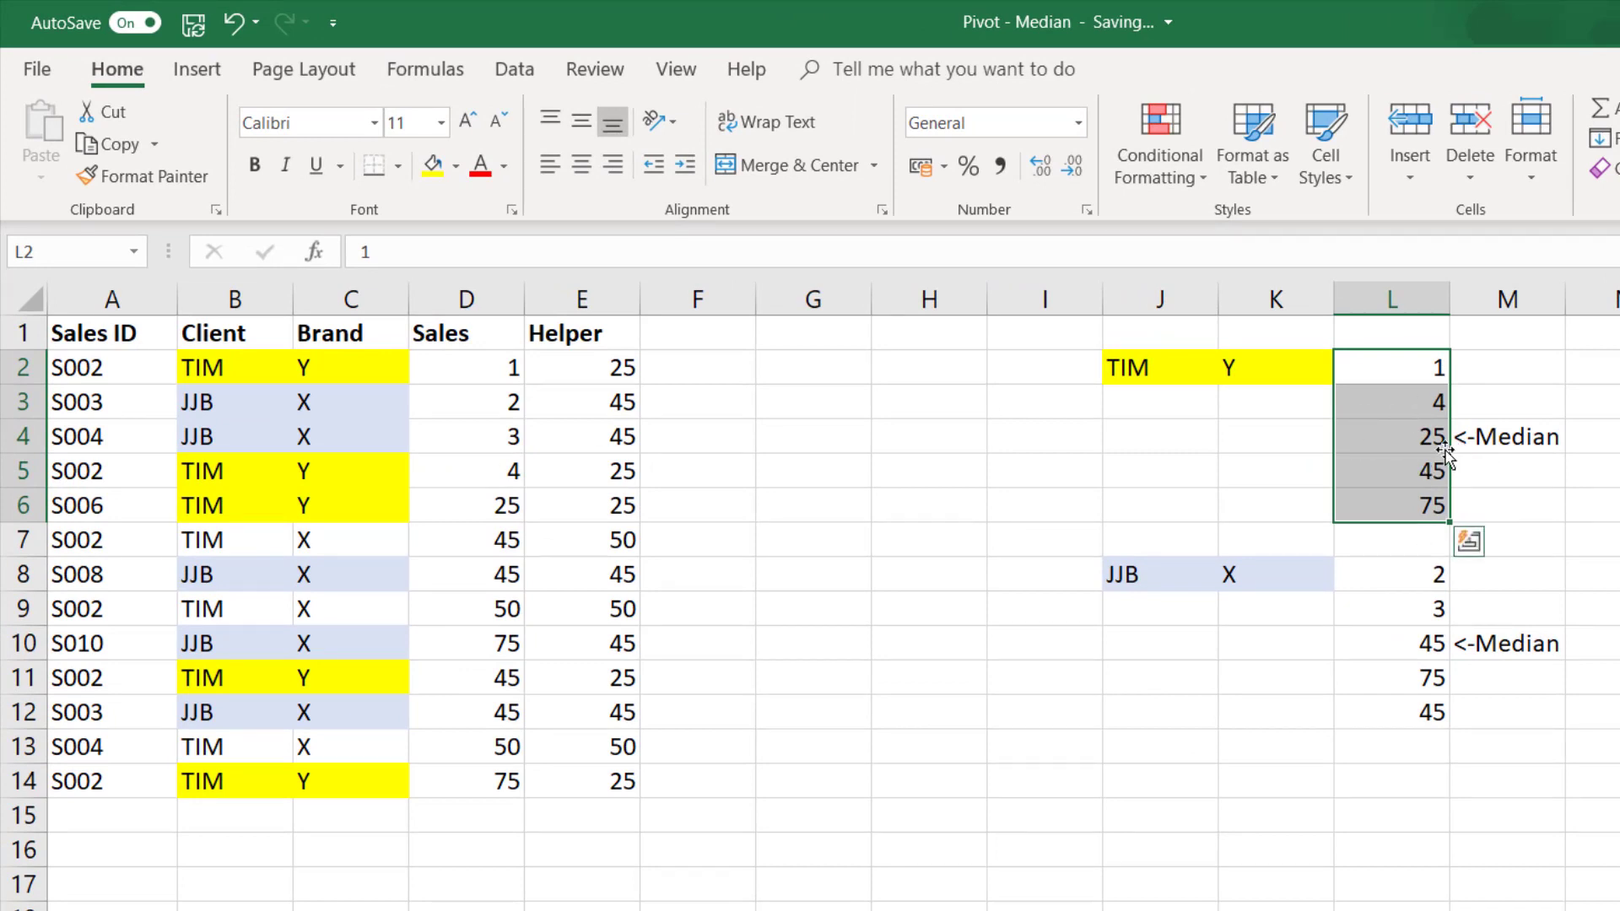
click(563, 364)
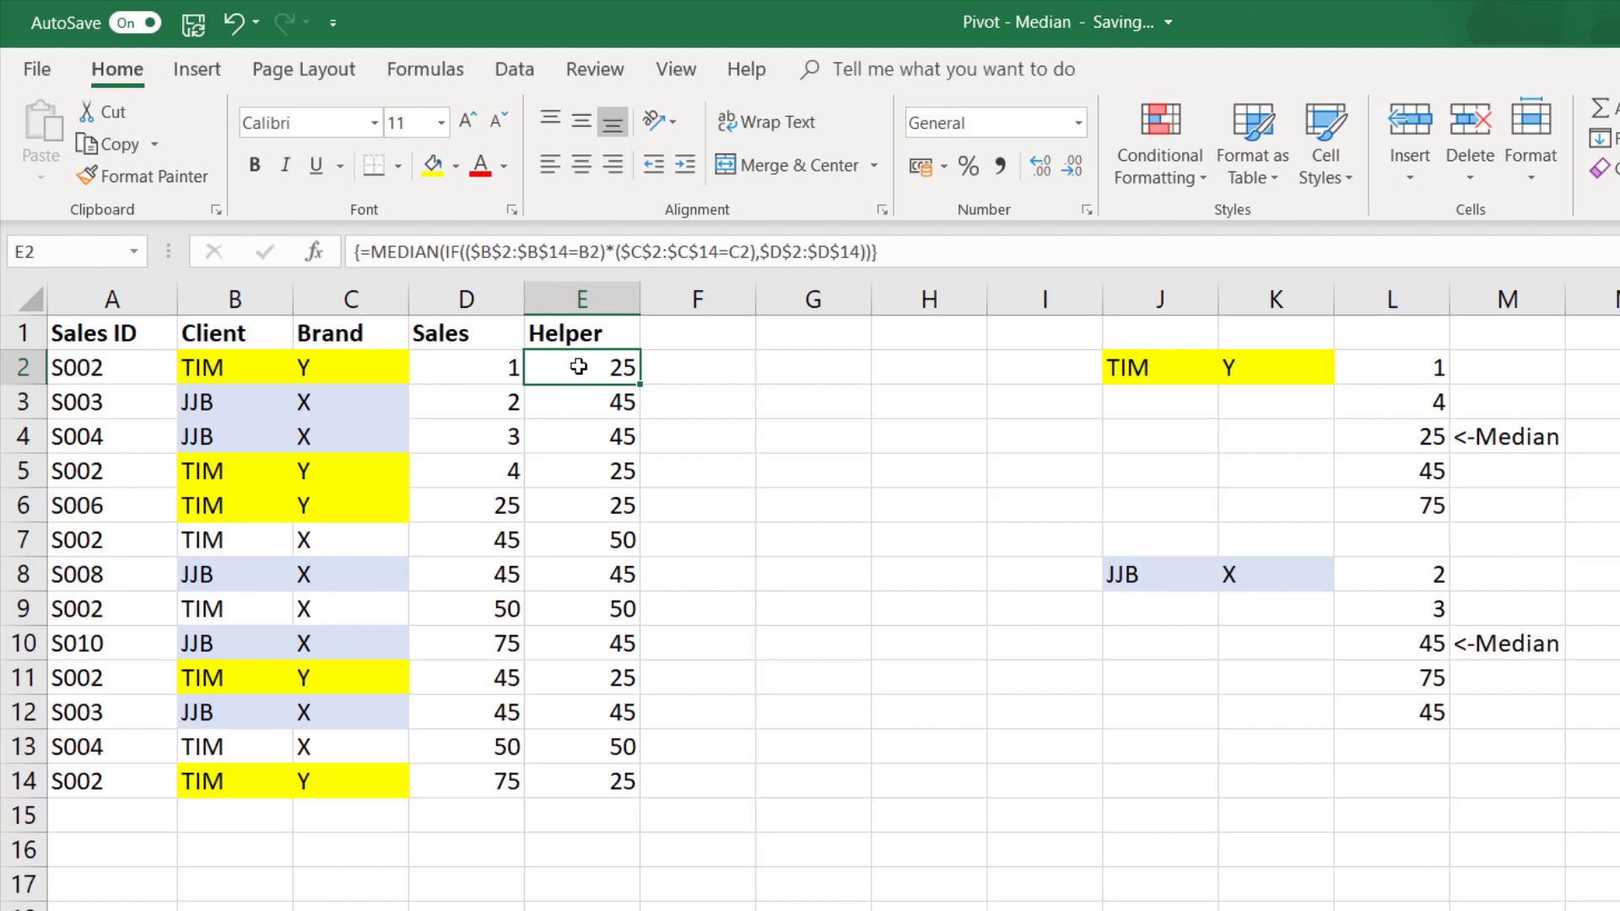
double_click(579, 367)
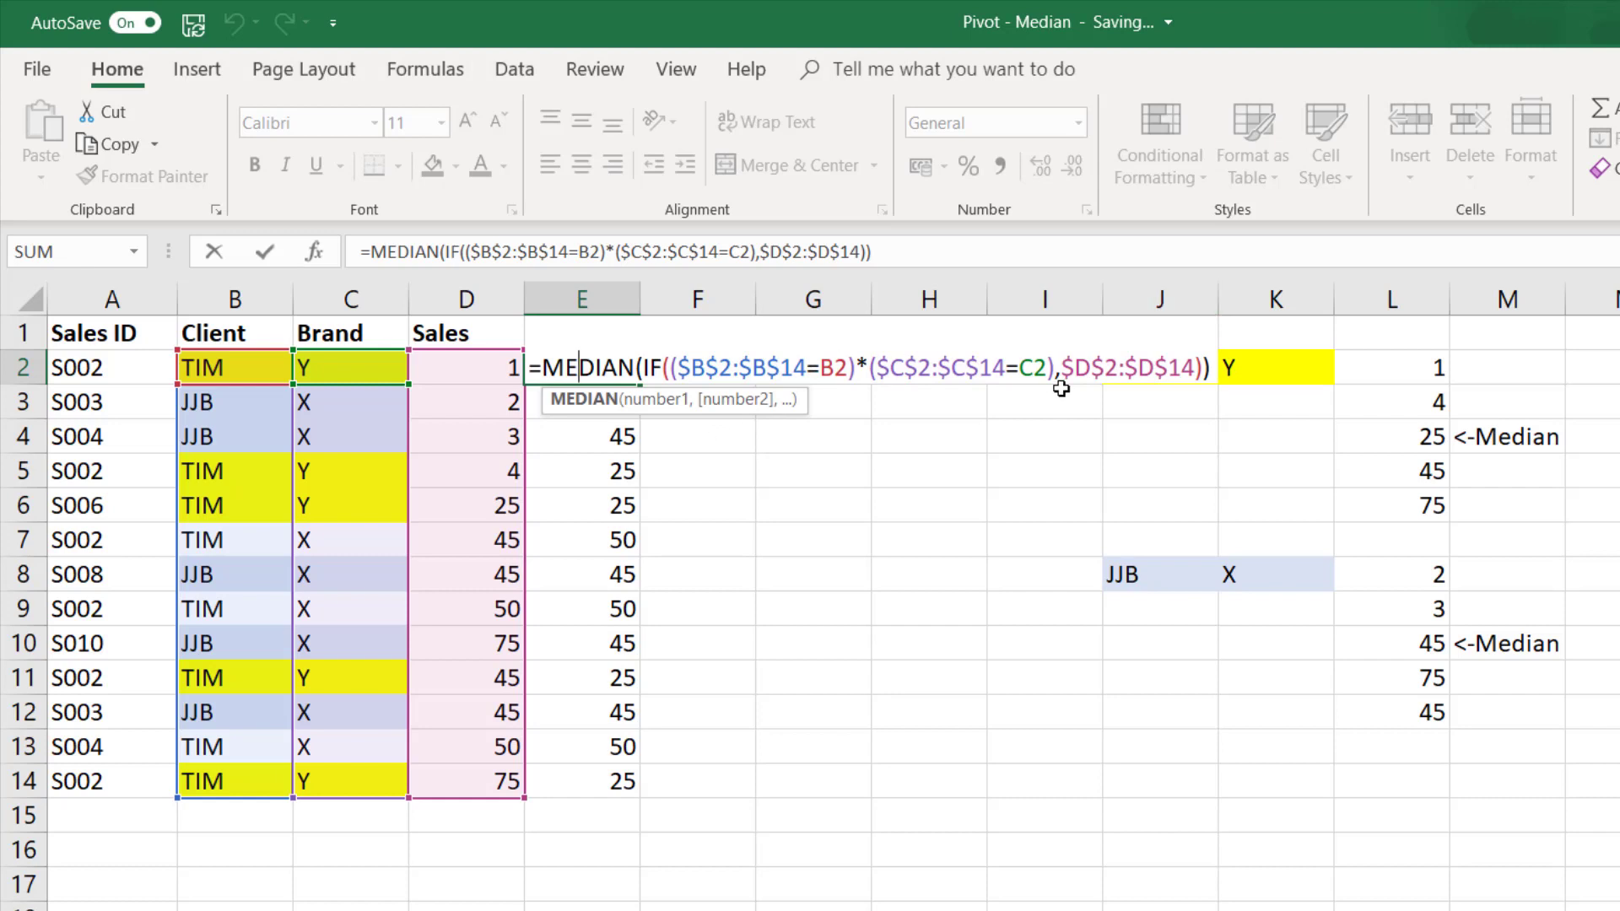
key(ctrl+shift+Return)
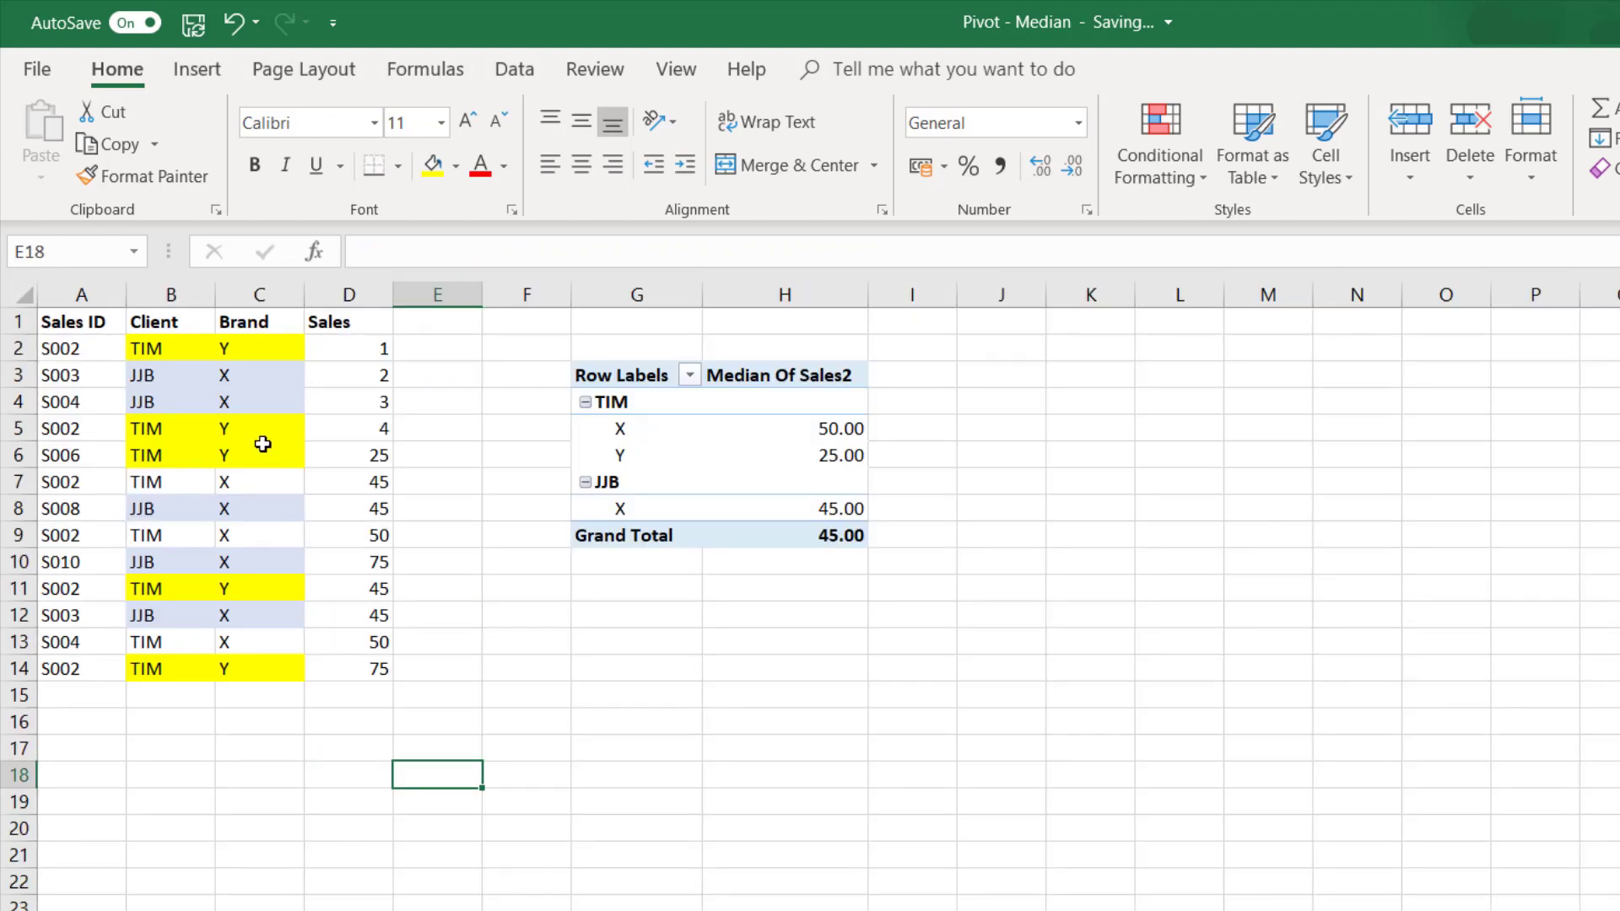
- On the pivot2 sheet, delete columns G and H containing the Median Of Sales2 pivot table
click(263, 445)
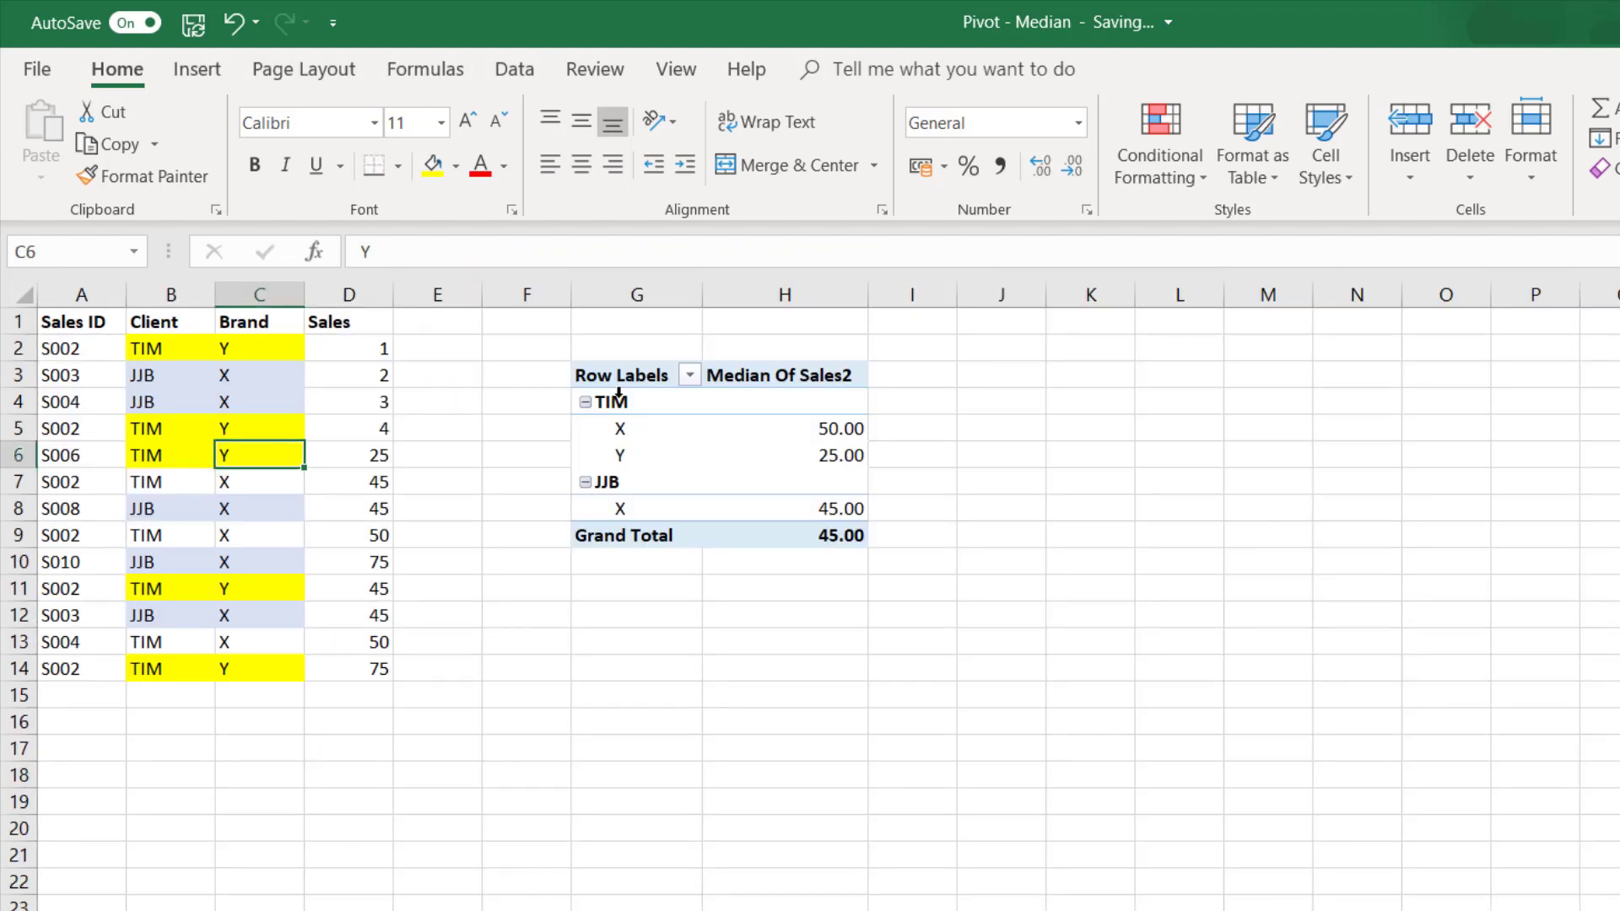
click(673, 436)
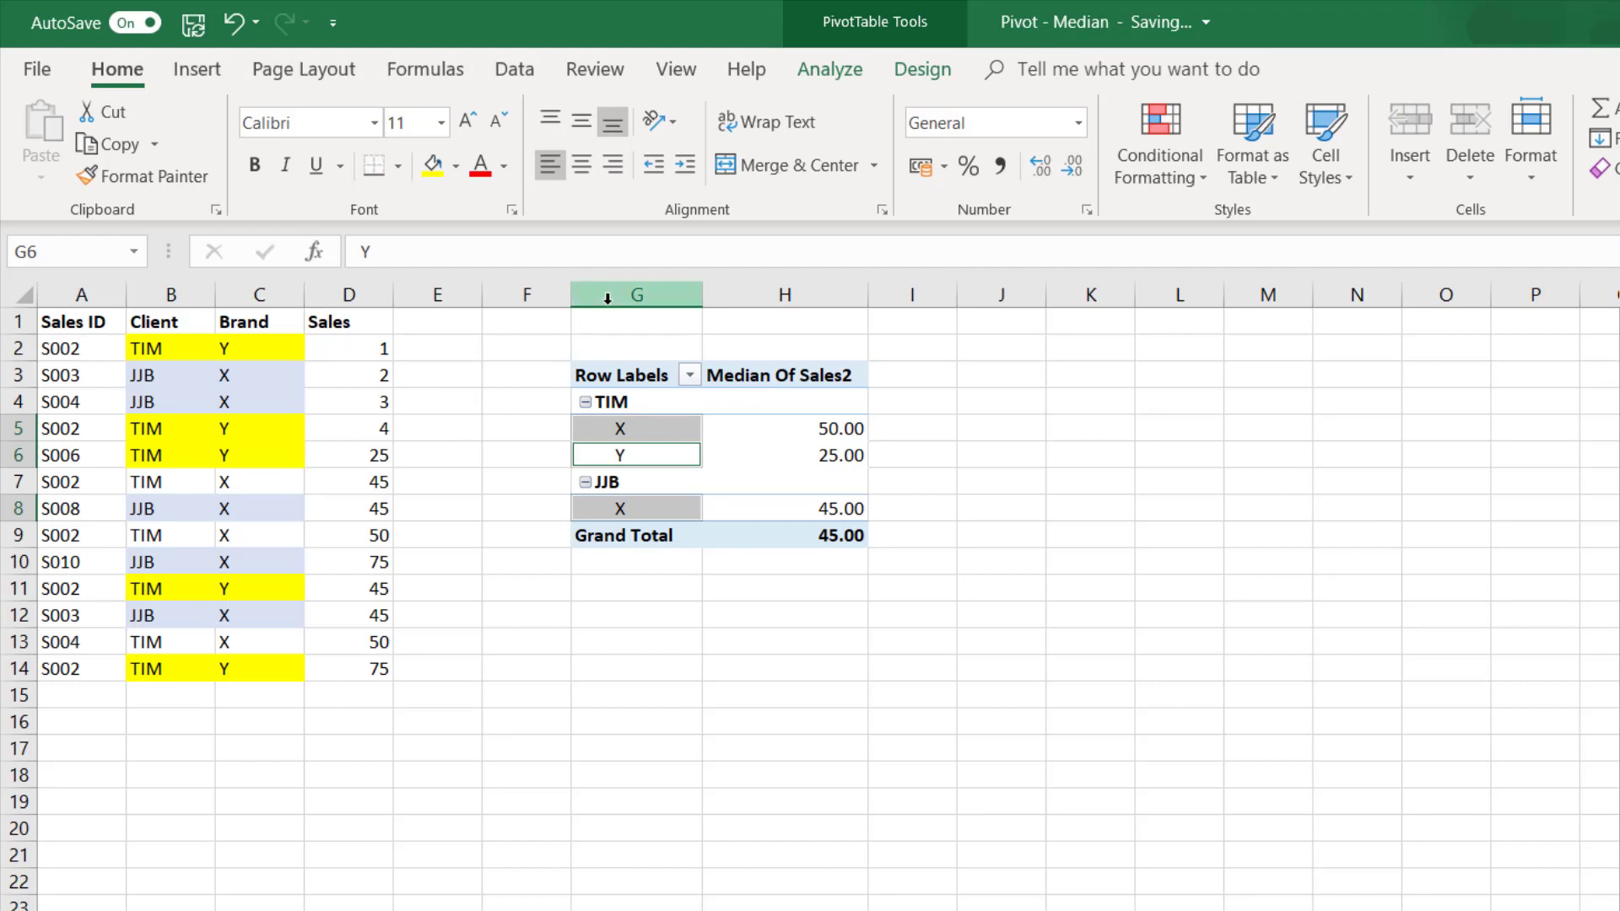
drag(608, 291, 842, 295)
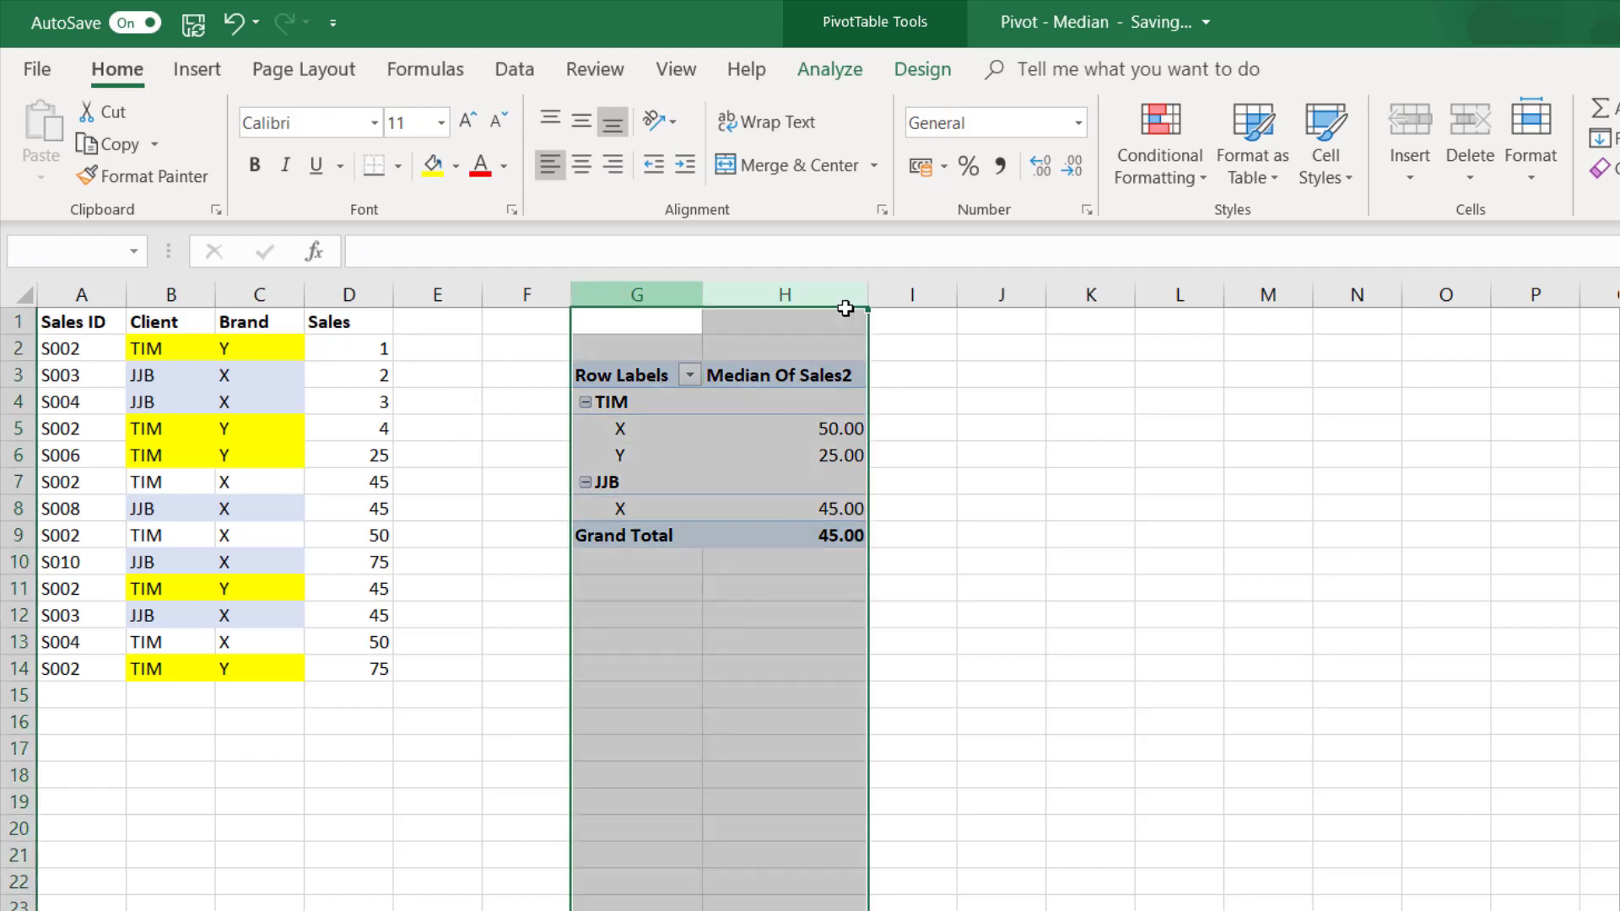
right_click(836, 382)
click(920, 615)
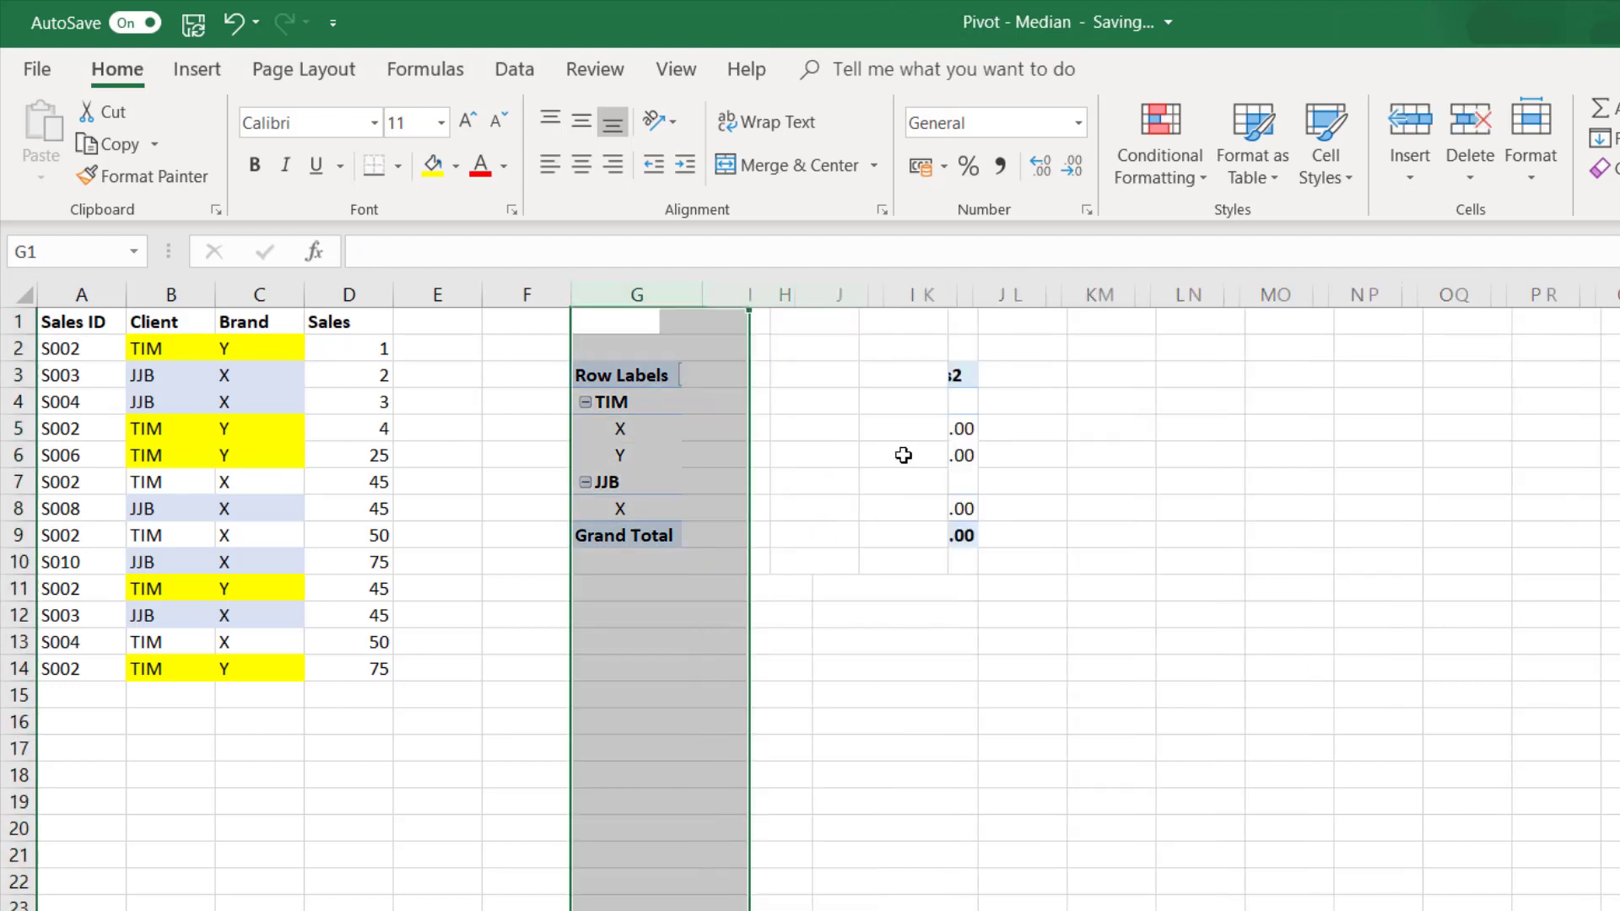
- Format the sales data in A1:D14 as a table with headers, using a light gold style
click(168, 404)
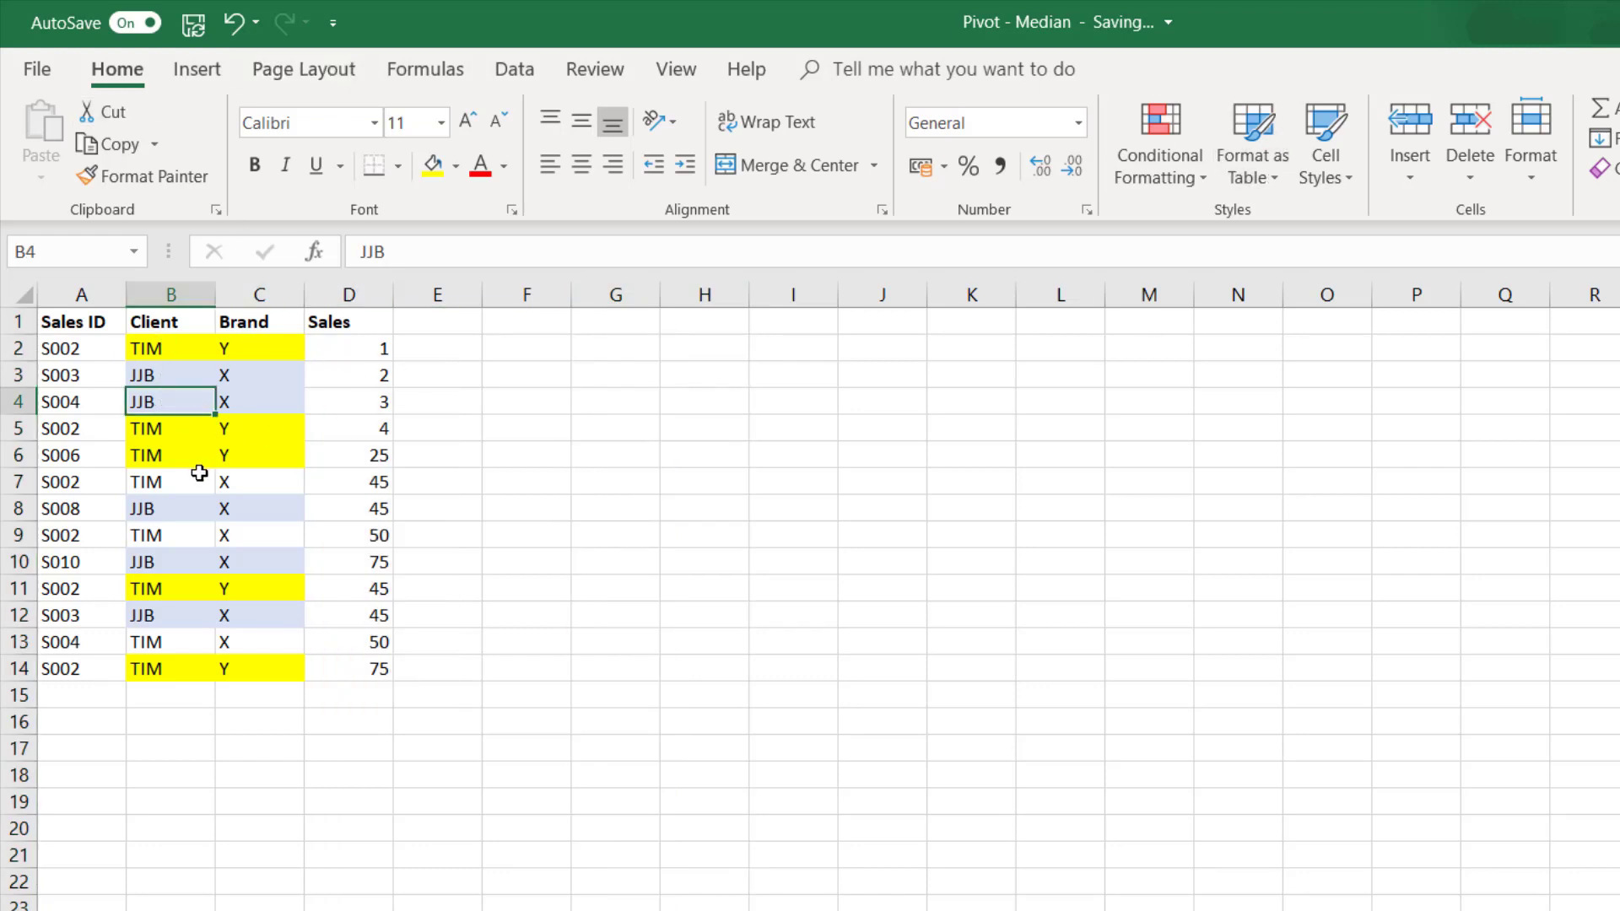
click(1247, 140)
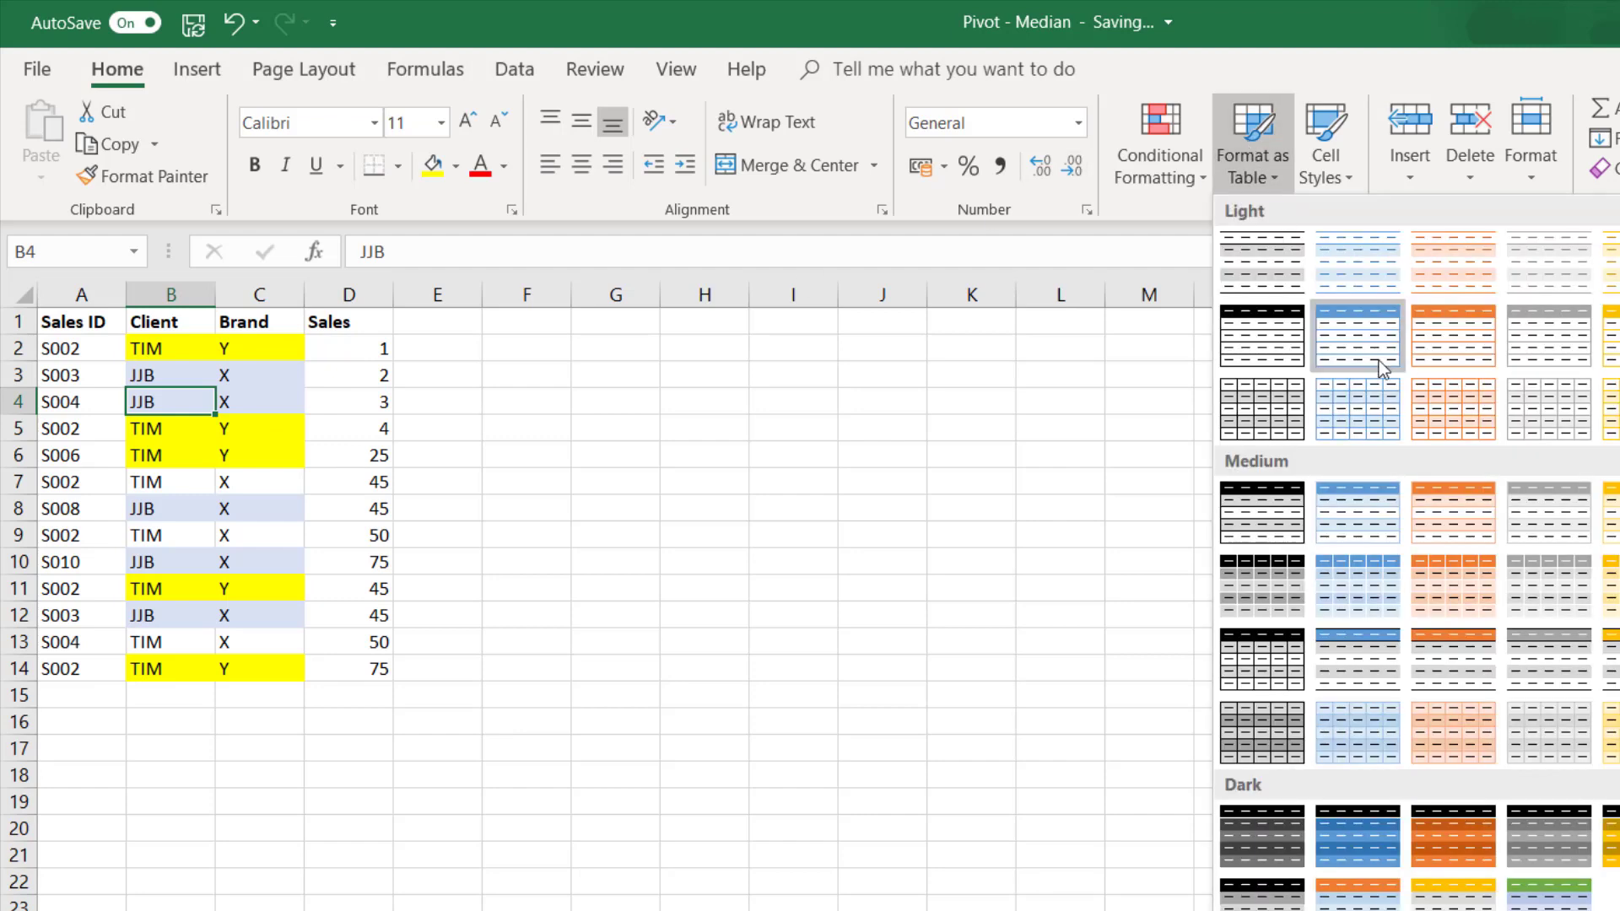
click(1605, 355)
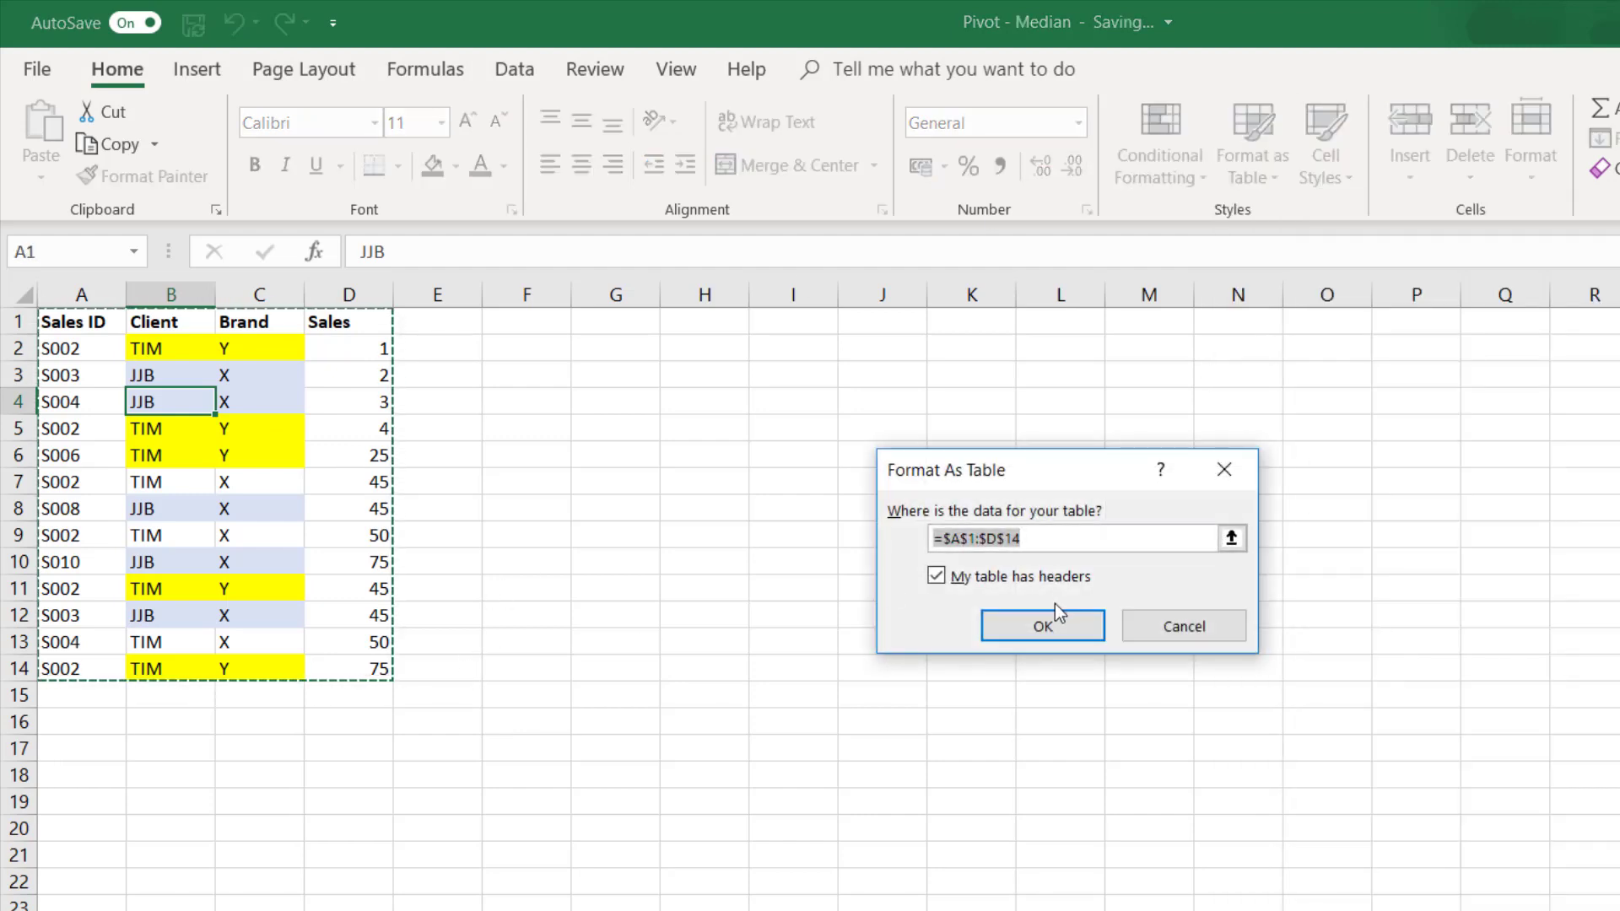
click(1055, 629)
key(ctrl+t)
key(Return)
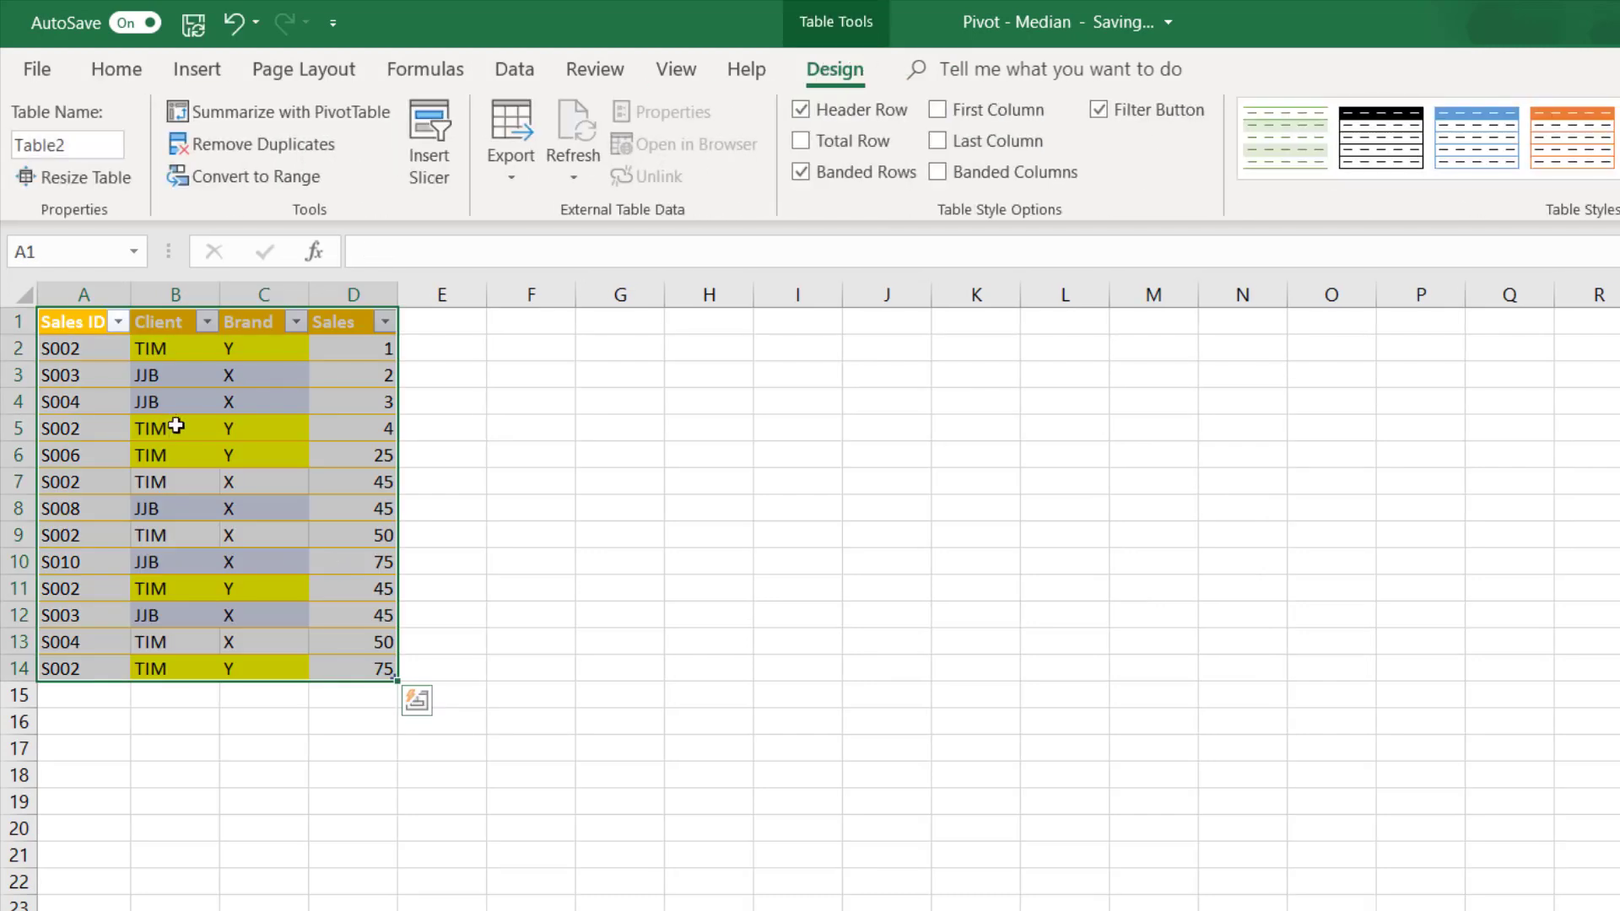
- Rename the new table to SalesTable2
click(81, 145)
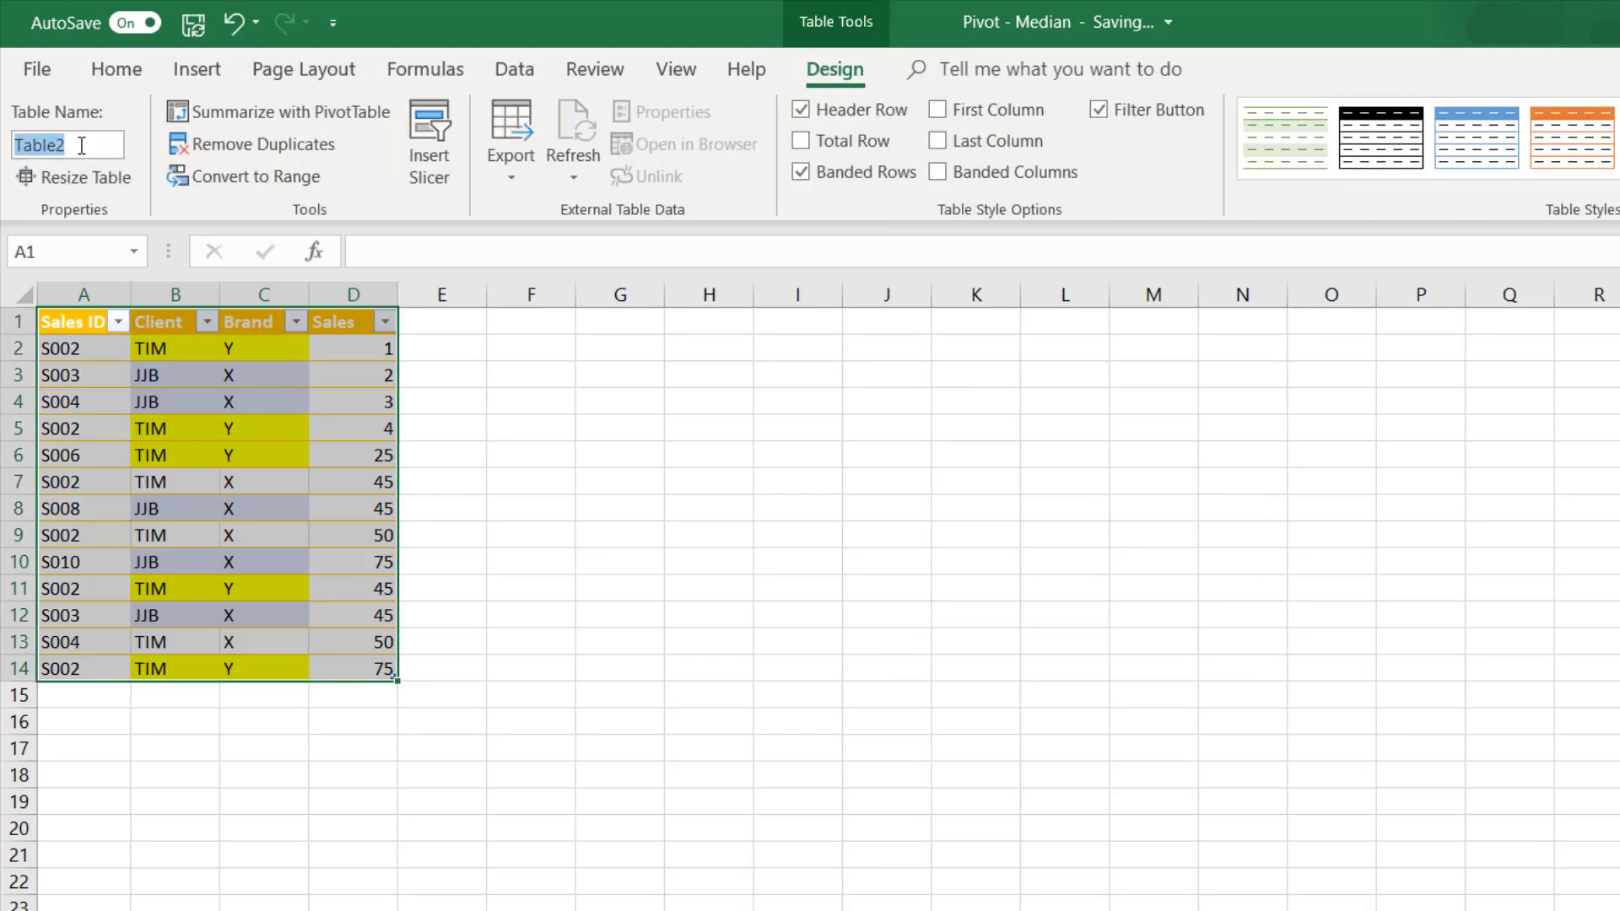
text(SalesTable2)
key(Return)
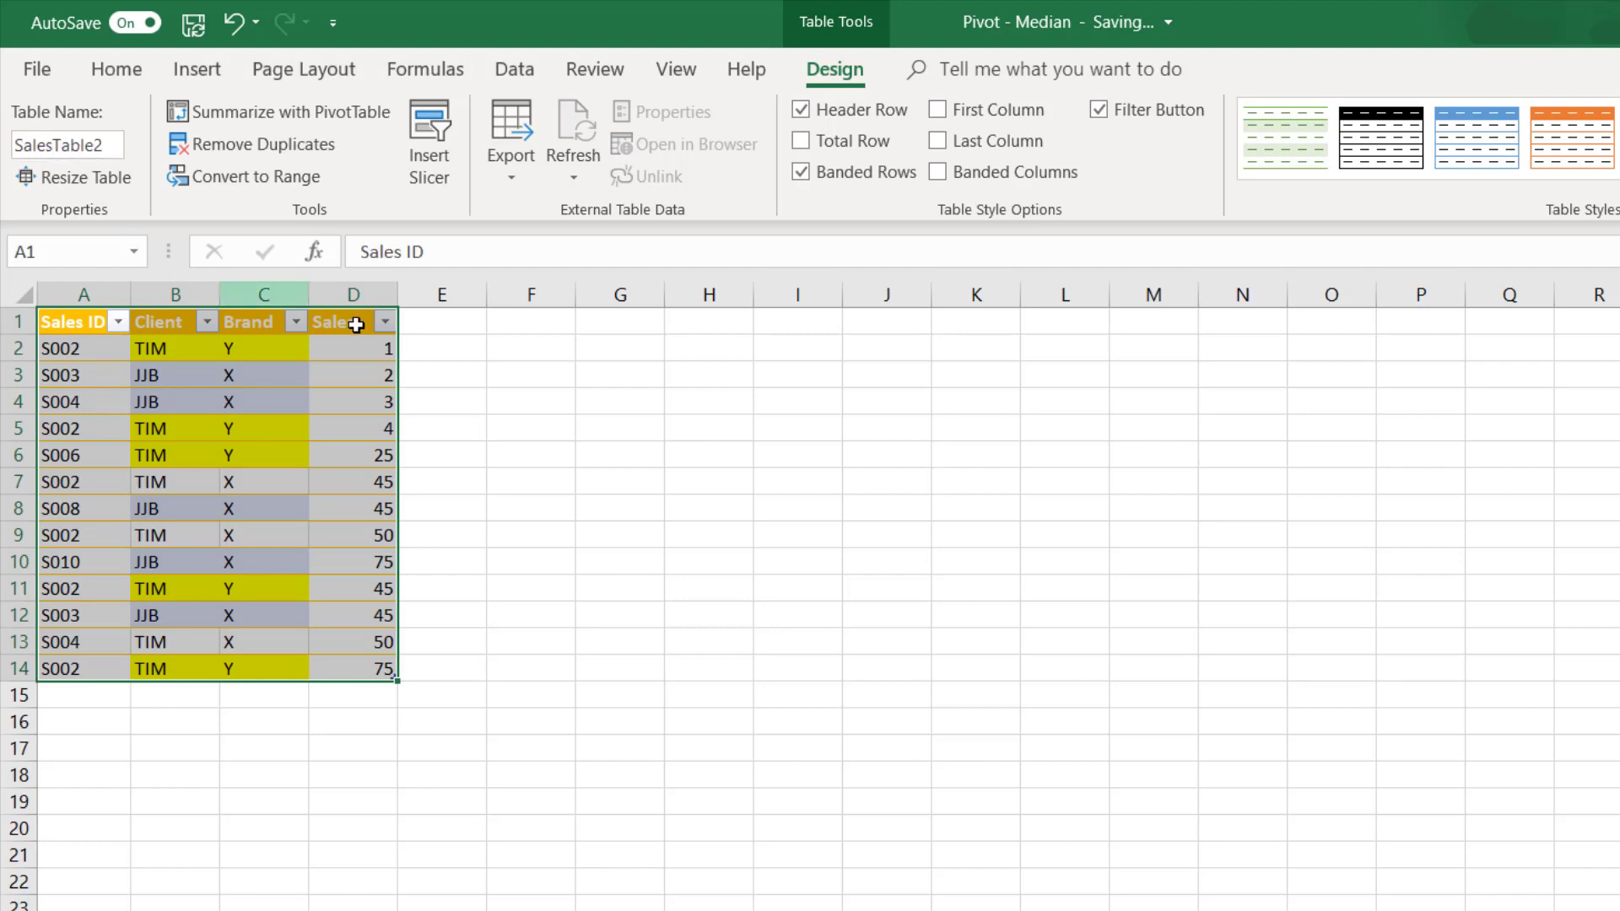
click(364, 326)
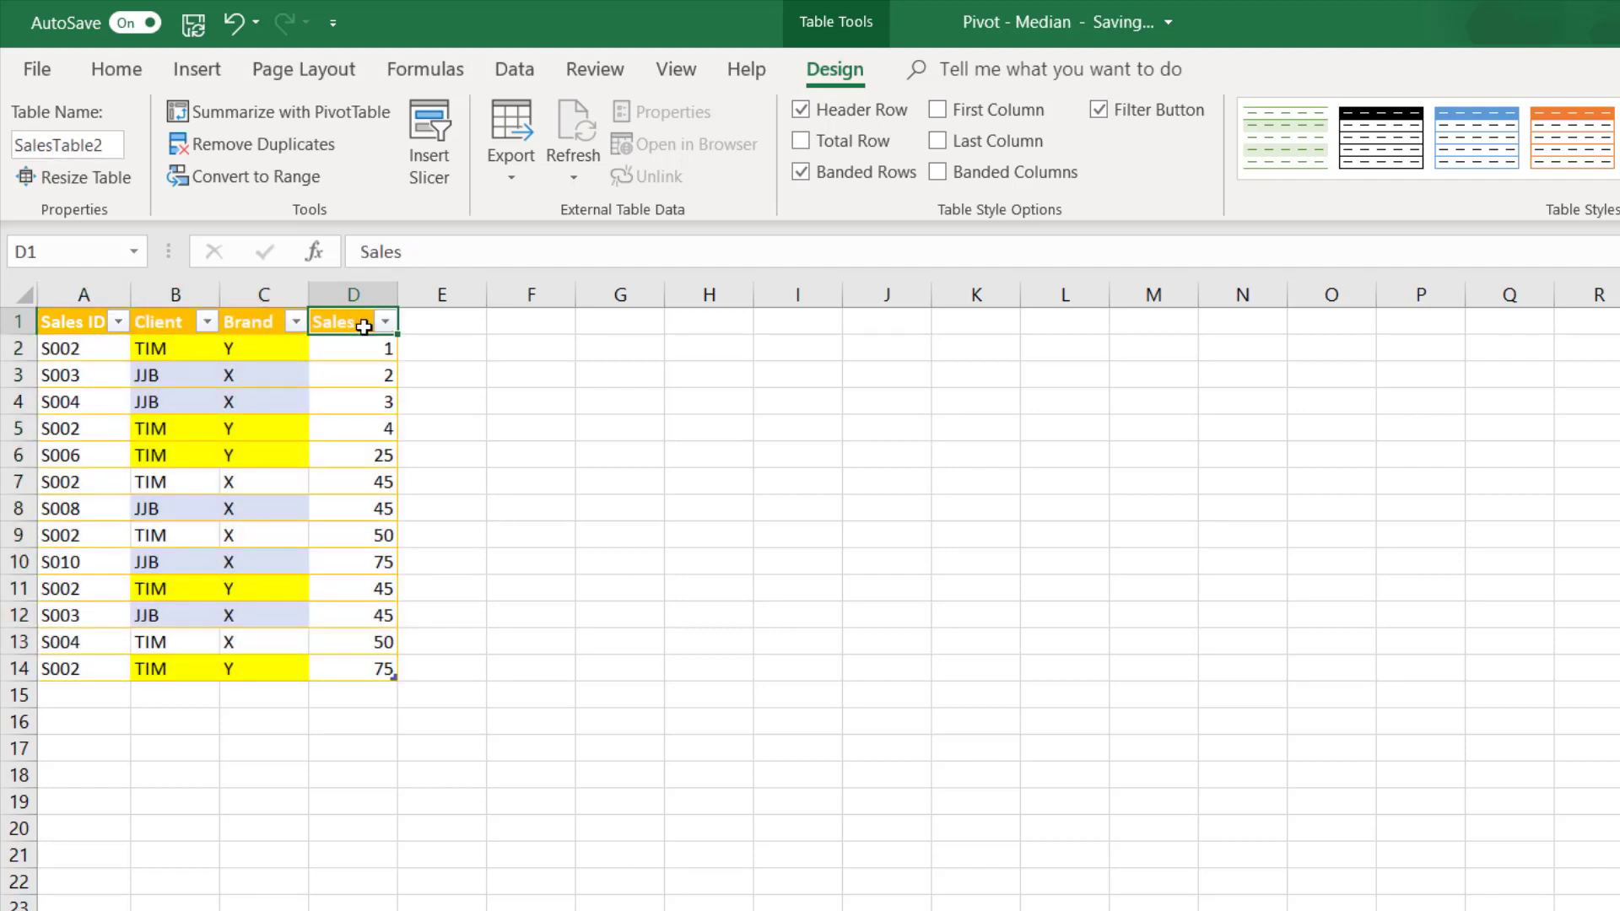
- Rename the Sales column header in D1 of SalesTable2 to Amt
text(Amt)
key(Return)
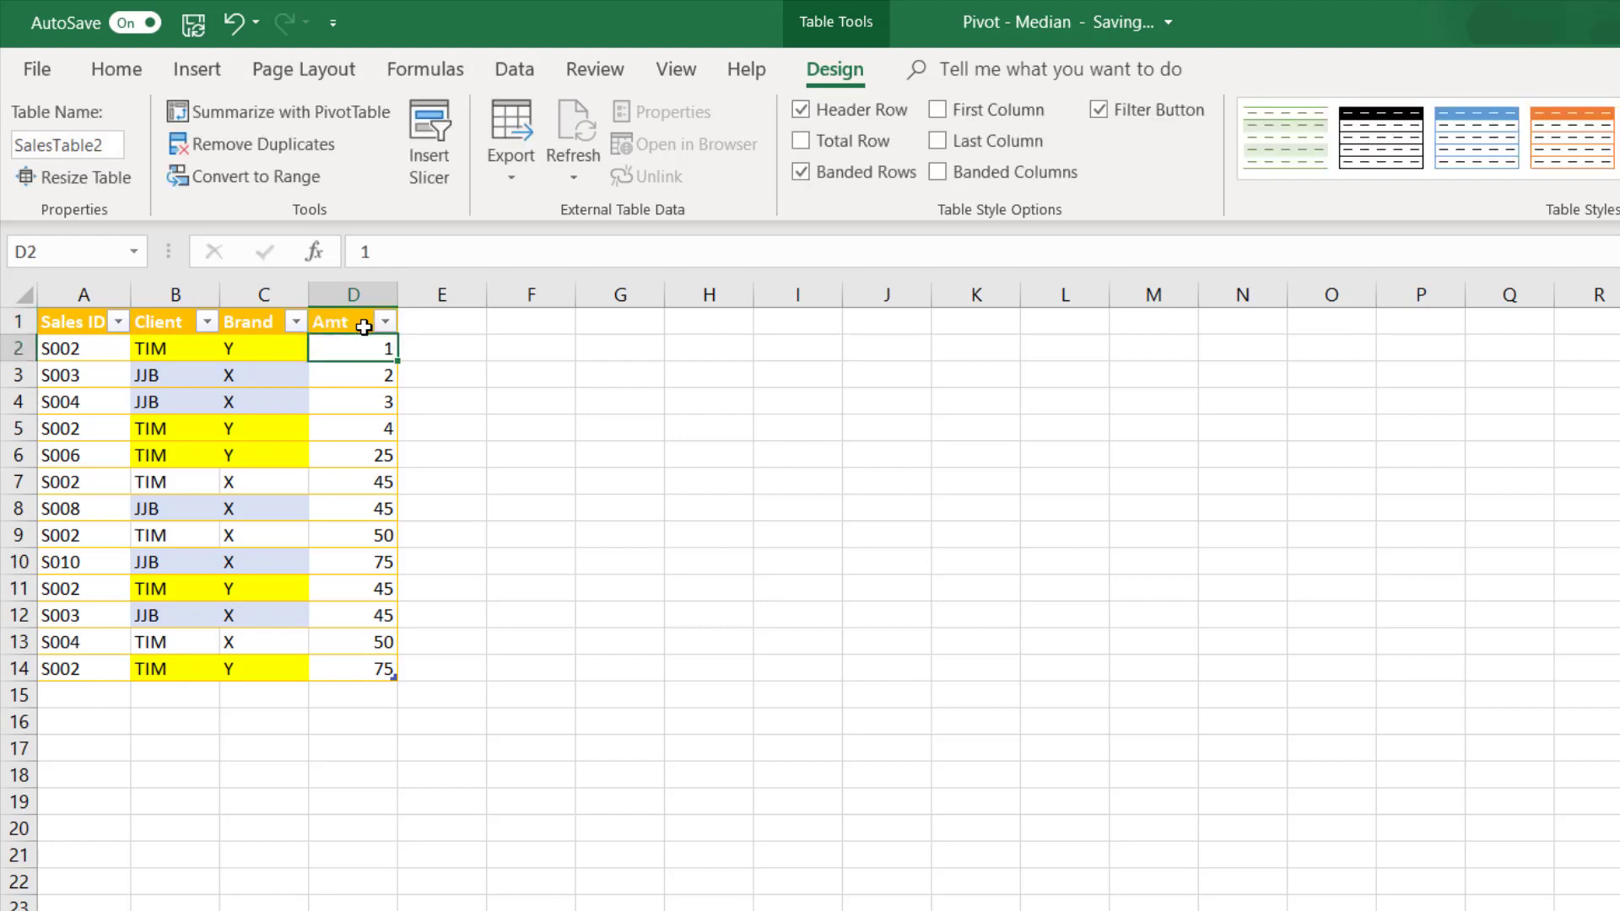
- Create a pivot table from SalesTable2 at cell F3 of the existing worksheet, adding the data to the Data Model
click(305, 374)
click(294, 410)
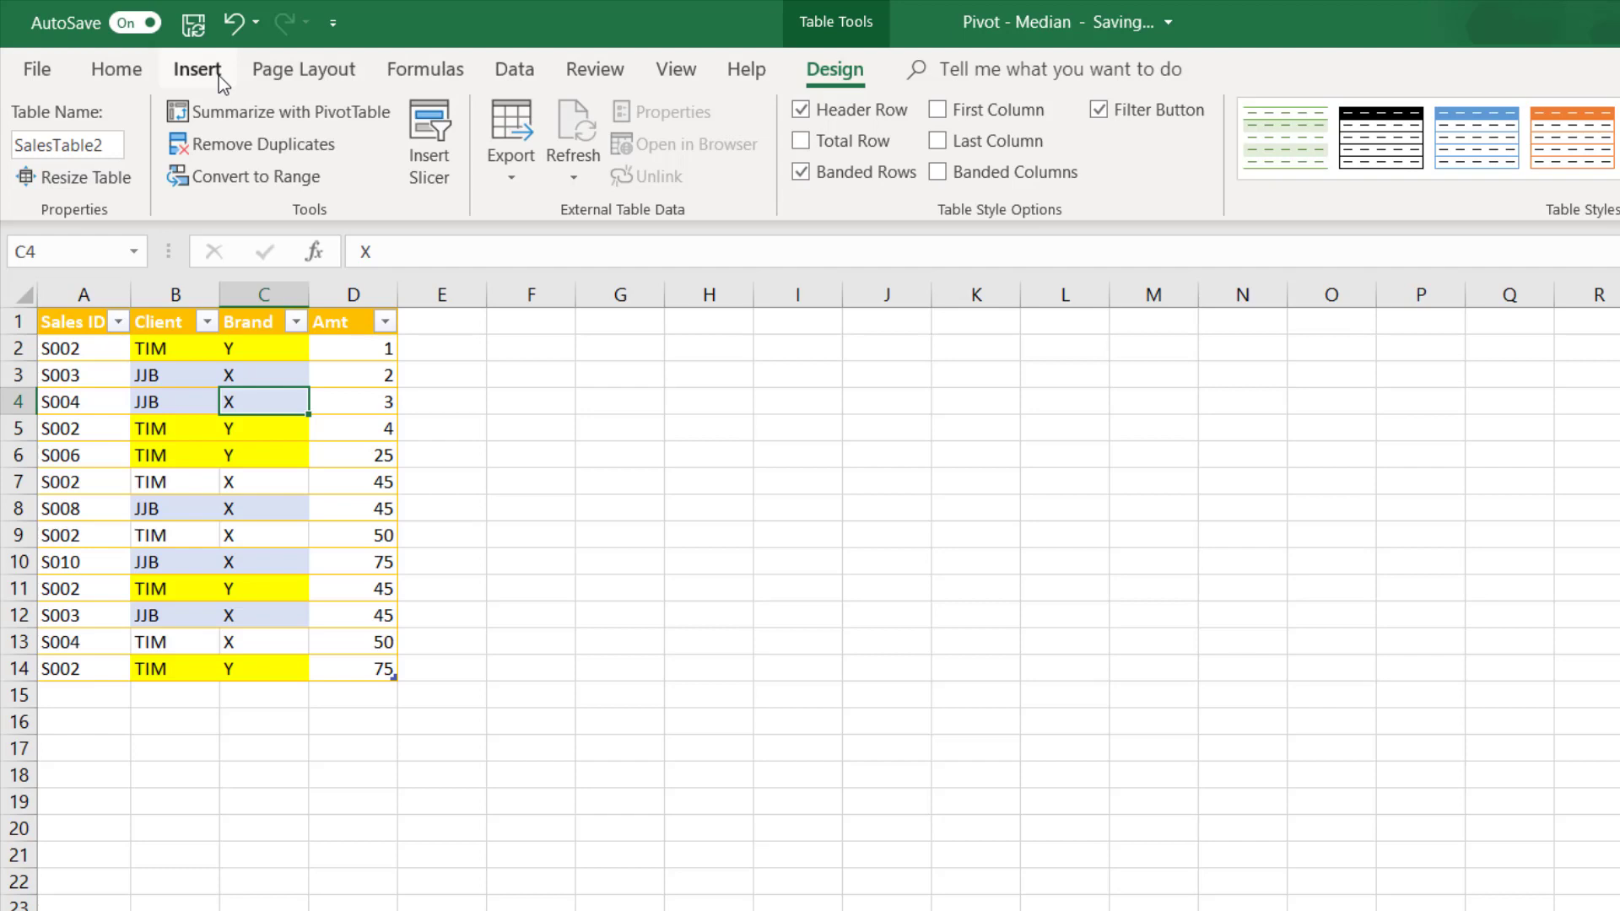
click(256, 116)
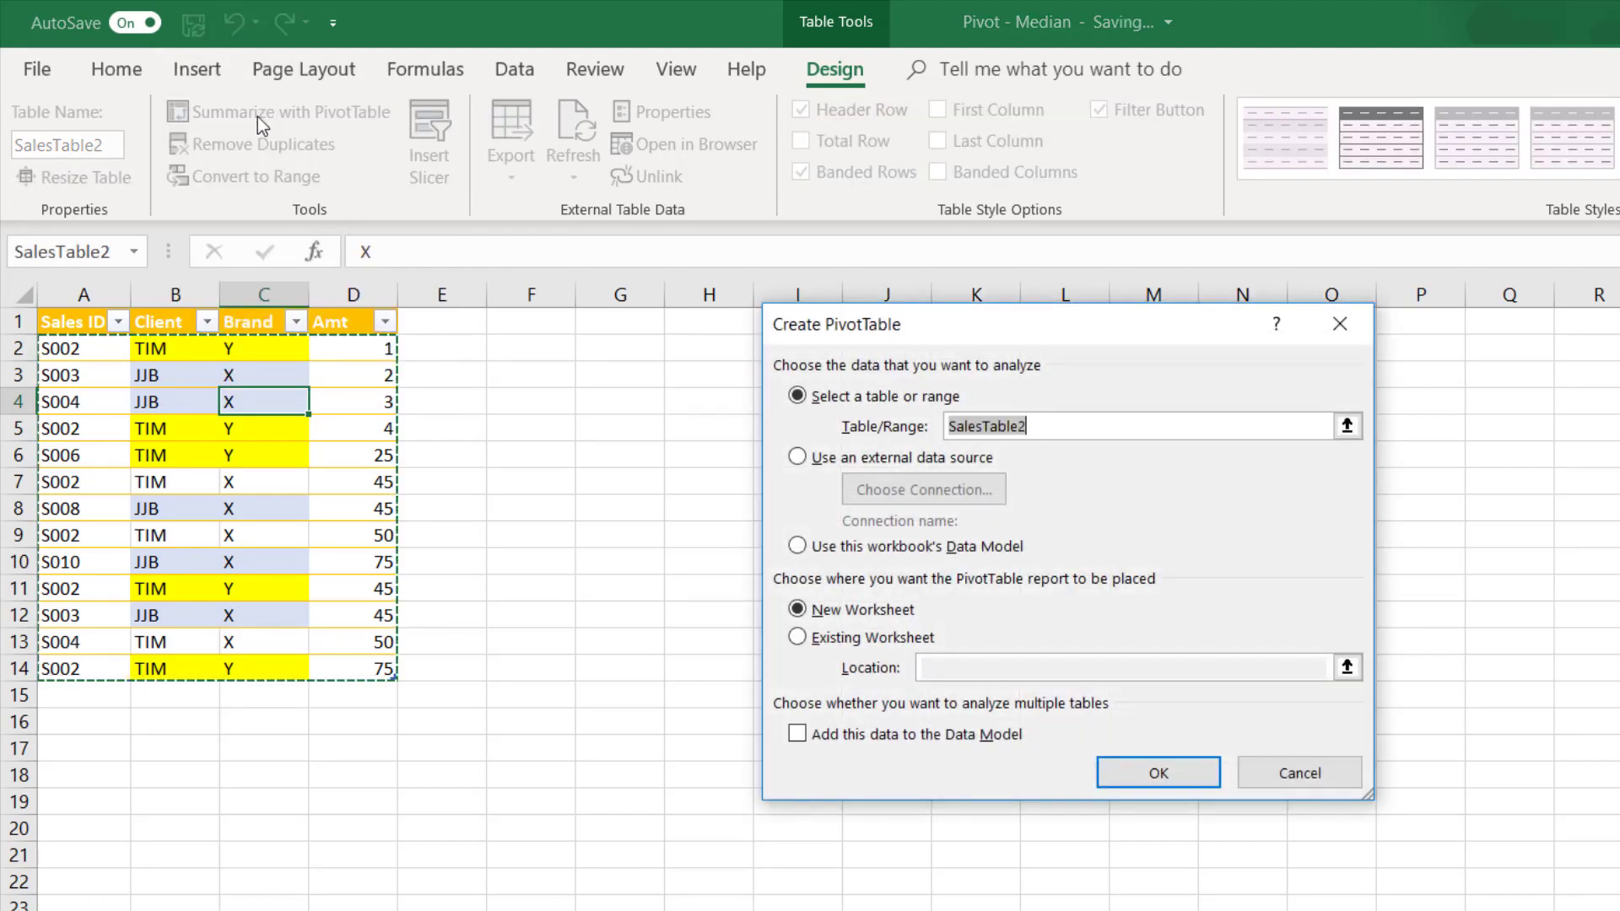
click(833, 741)
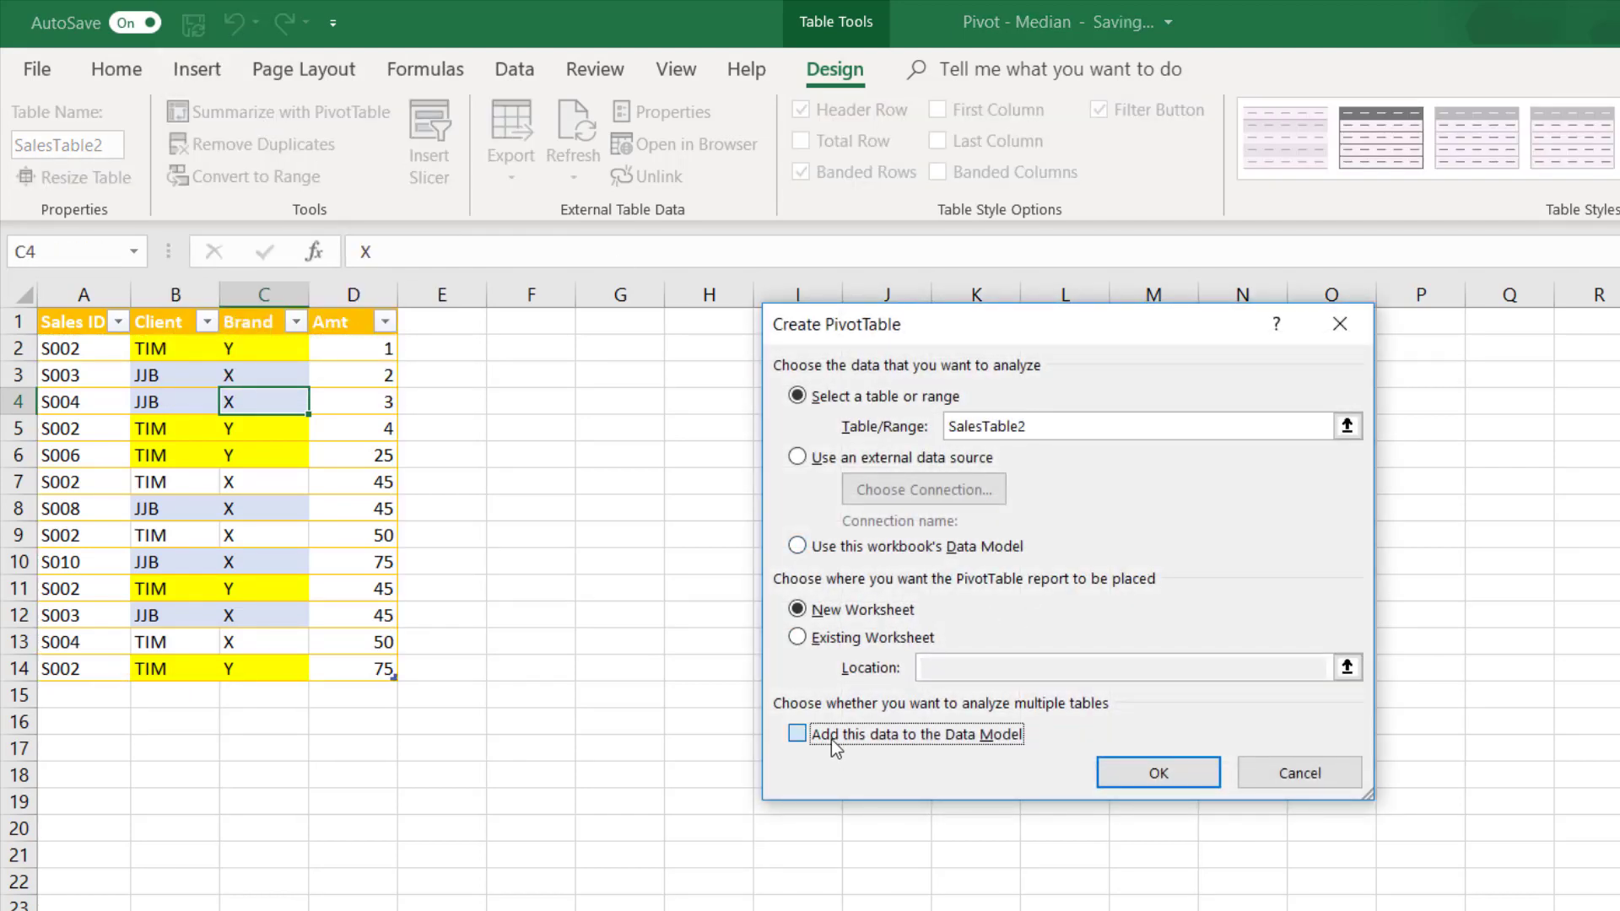
click(908, 641)
click(949, 667)
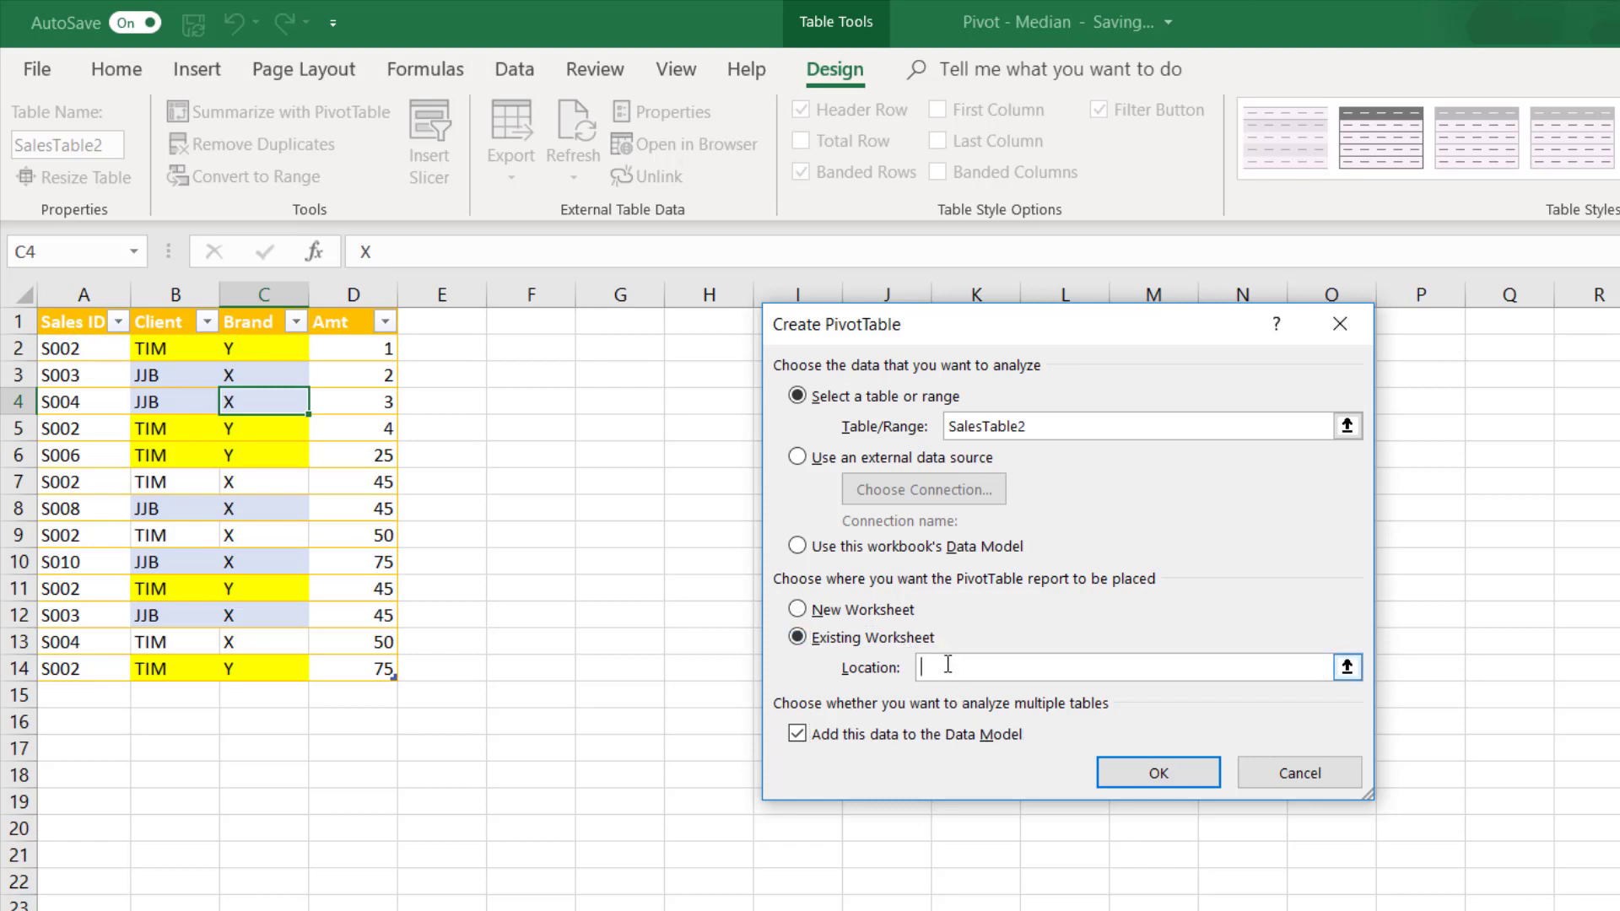
click(533, 374)
click(1152, 773)
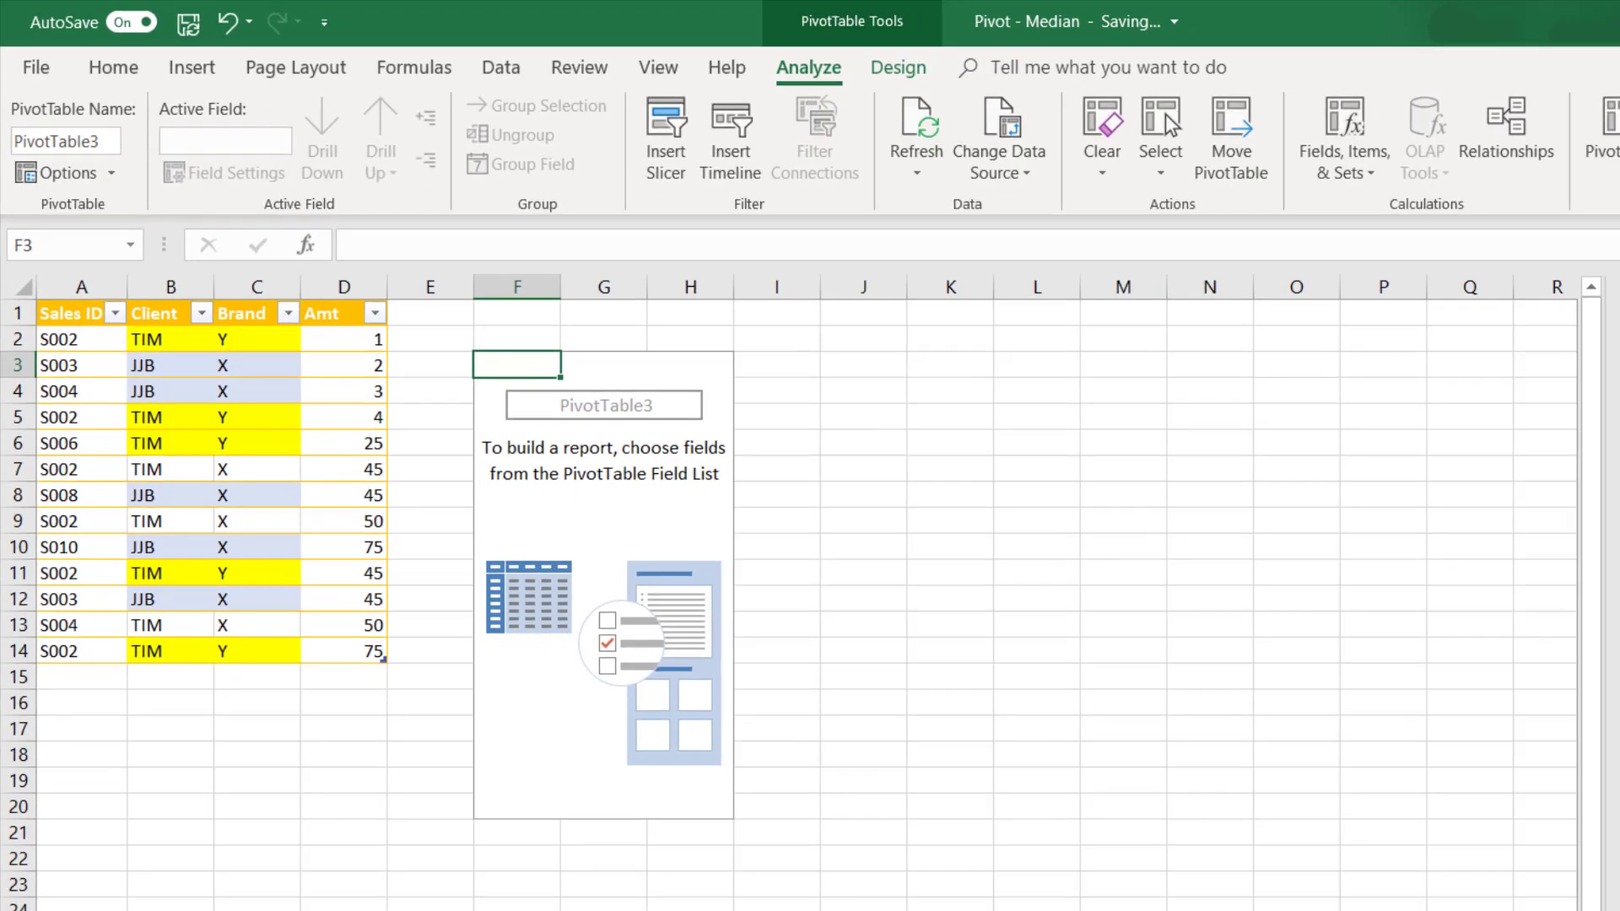
- Start a new measure on SalesTable2 and name it Sales Median2
right_click(1395, 383)
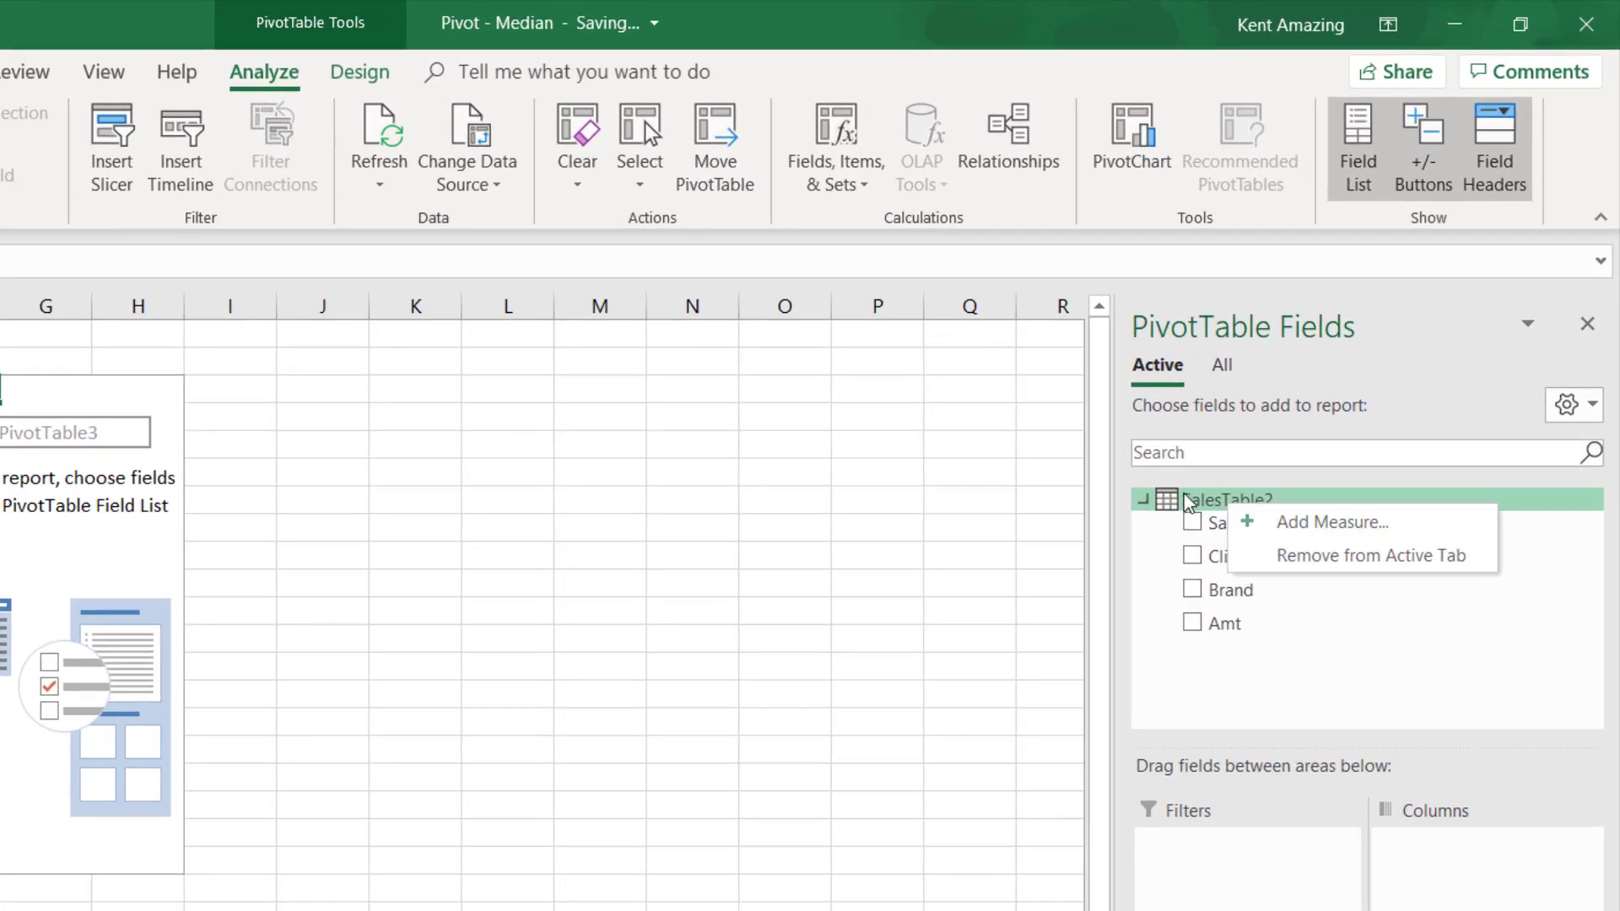
click(1308, 502)
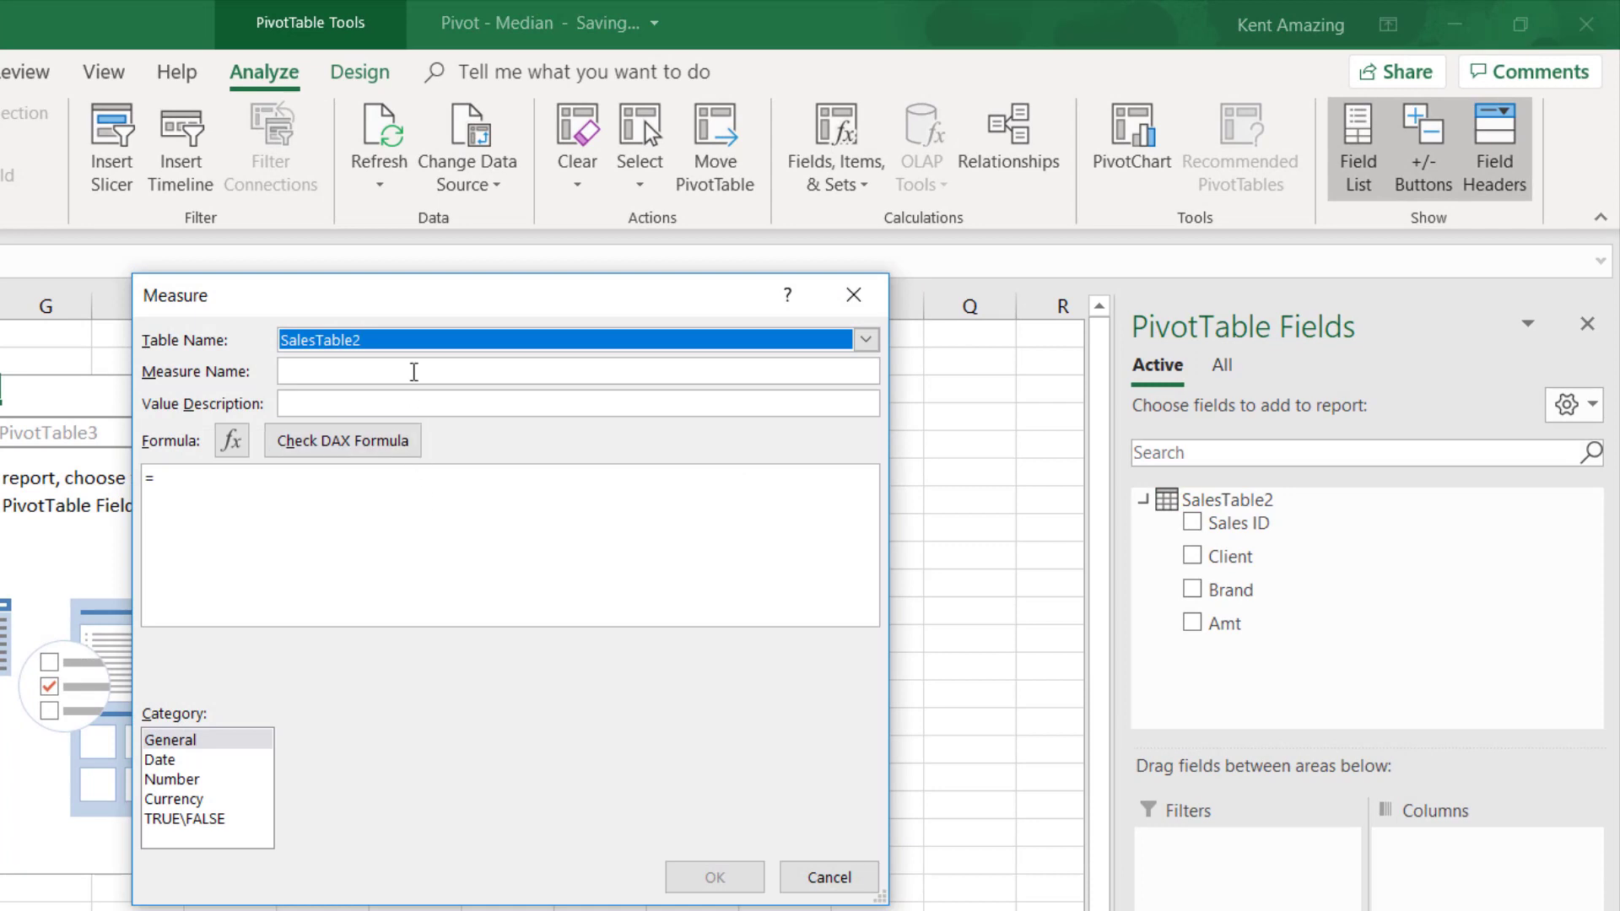
click(414, 369)
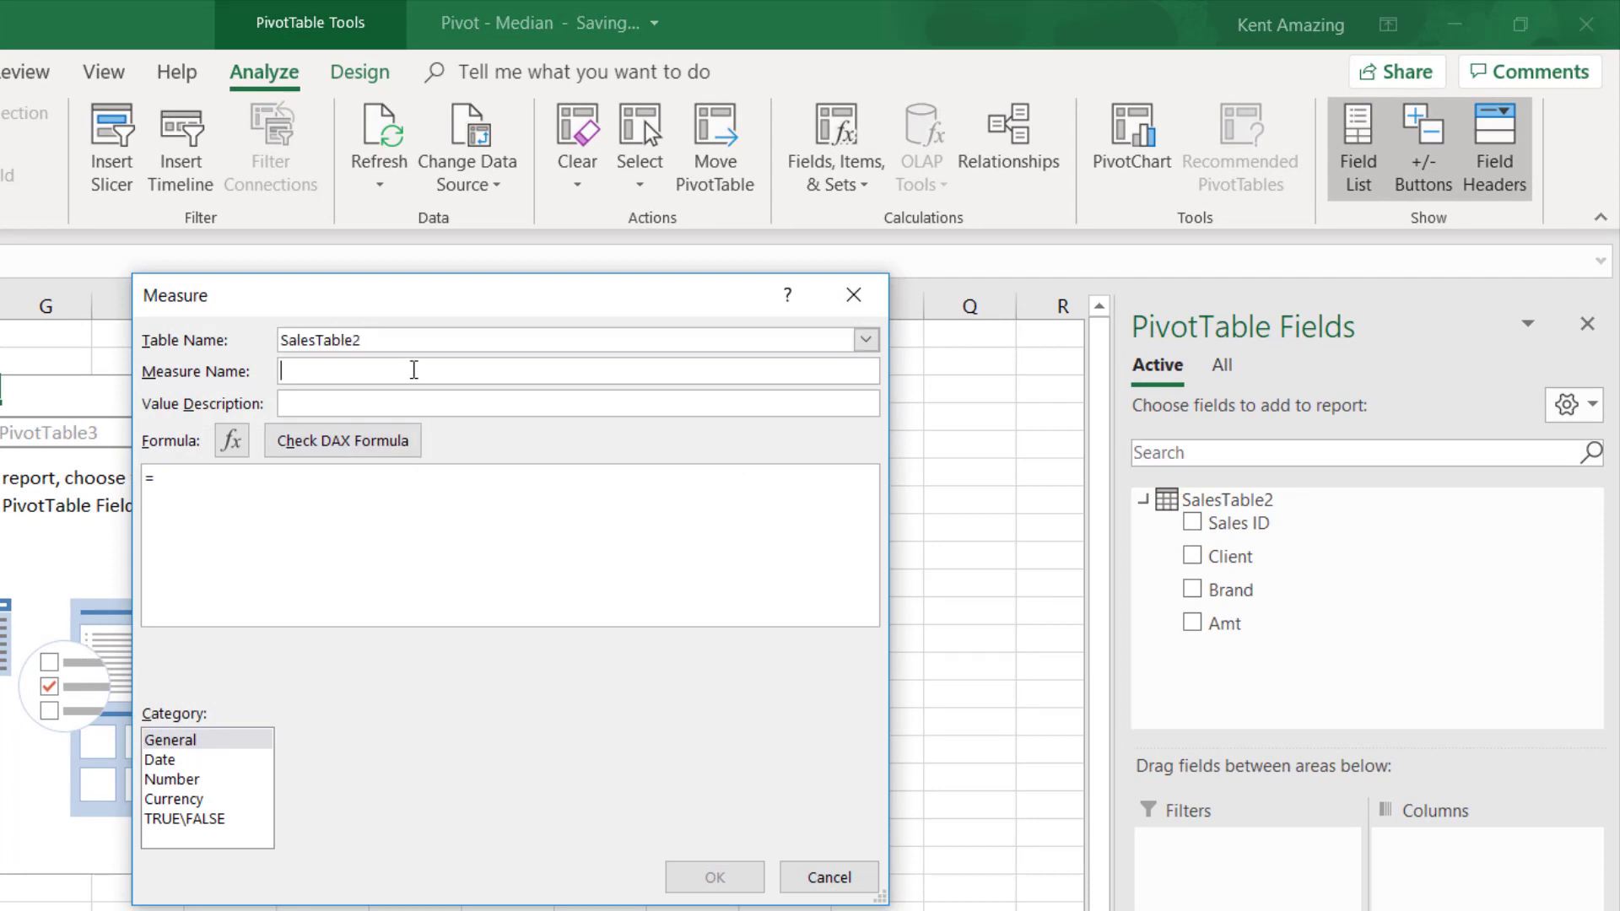
text(Sales Mdia)
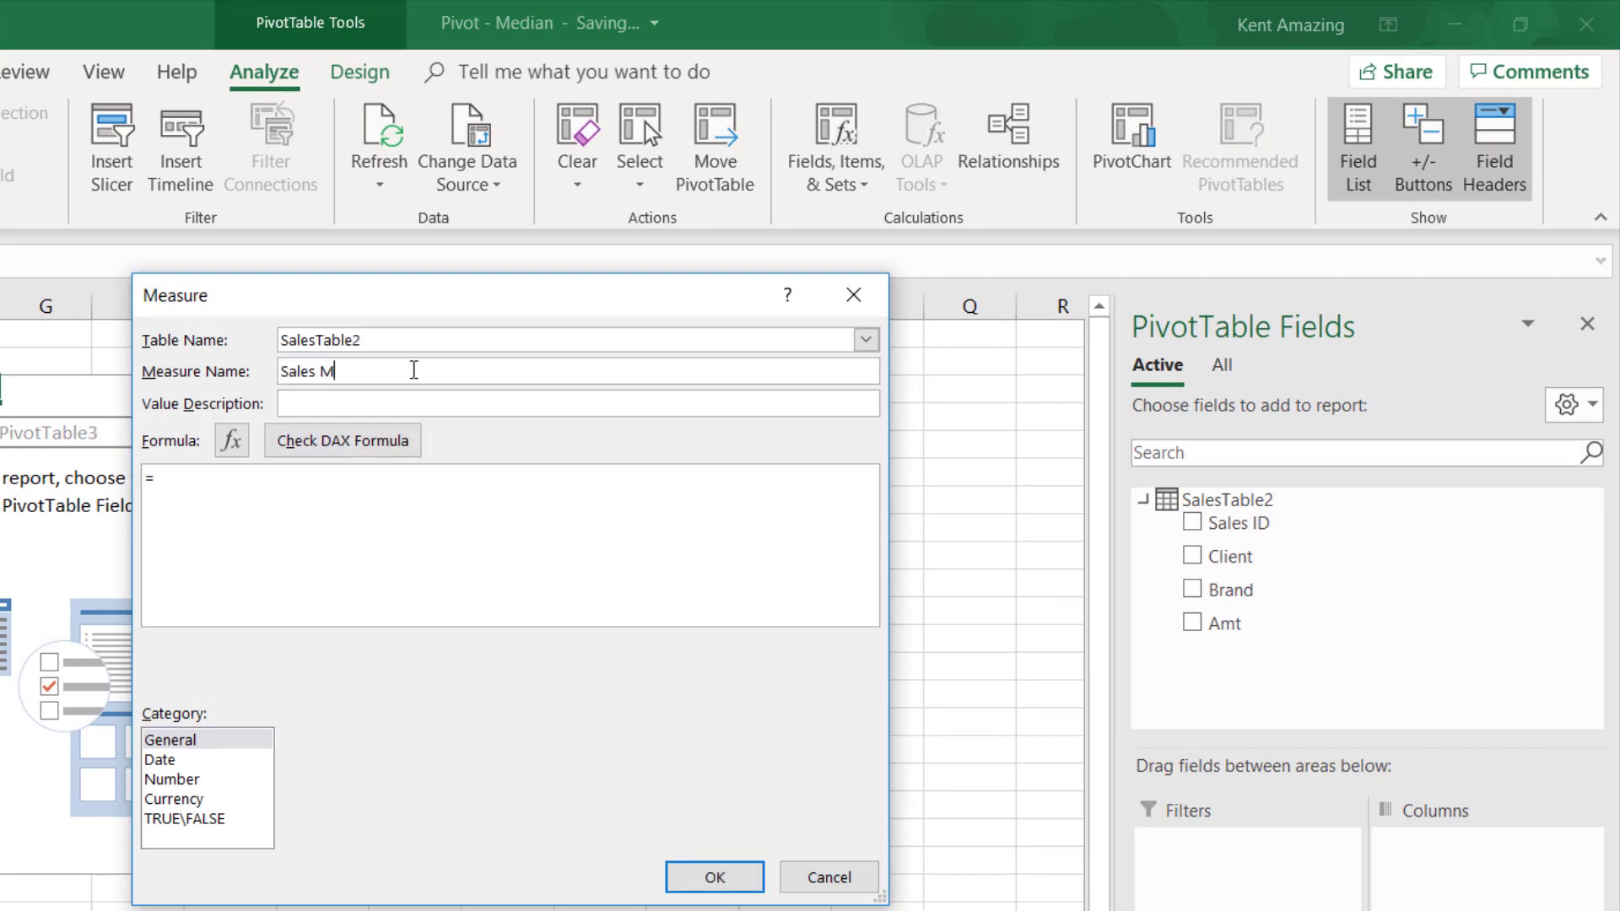
key(BackSpace)
key(BackSpace)
key(BackSpace)
text(edian2)
- Enter the measure's formula as =MEDIAN([Amt])
click(288, 530)
text(MEDIAN()
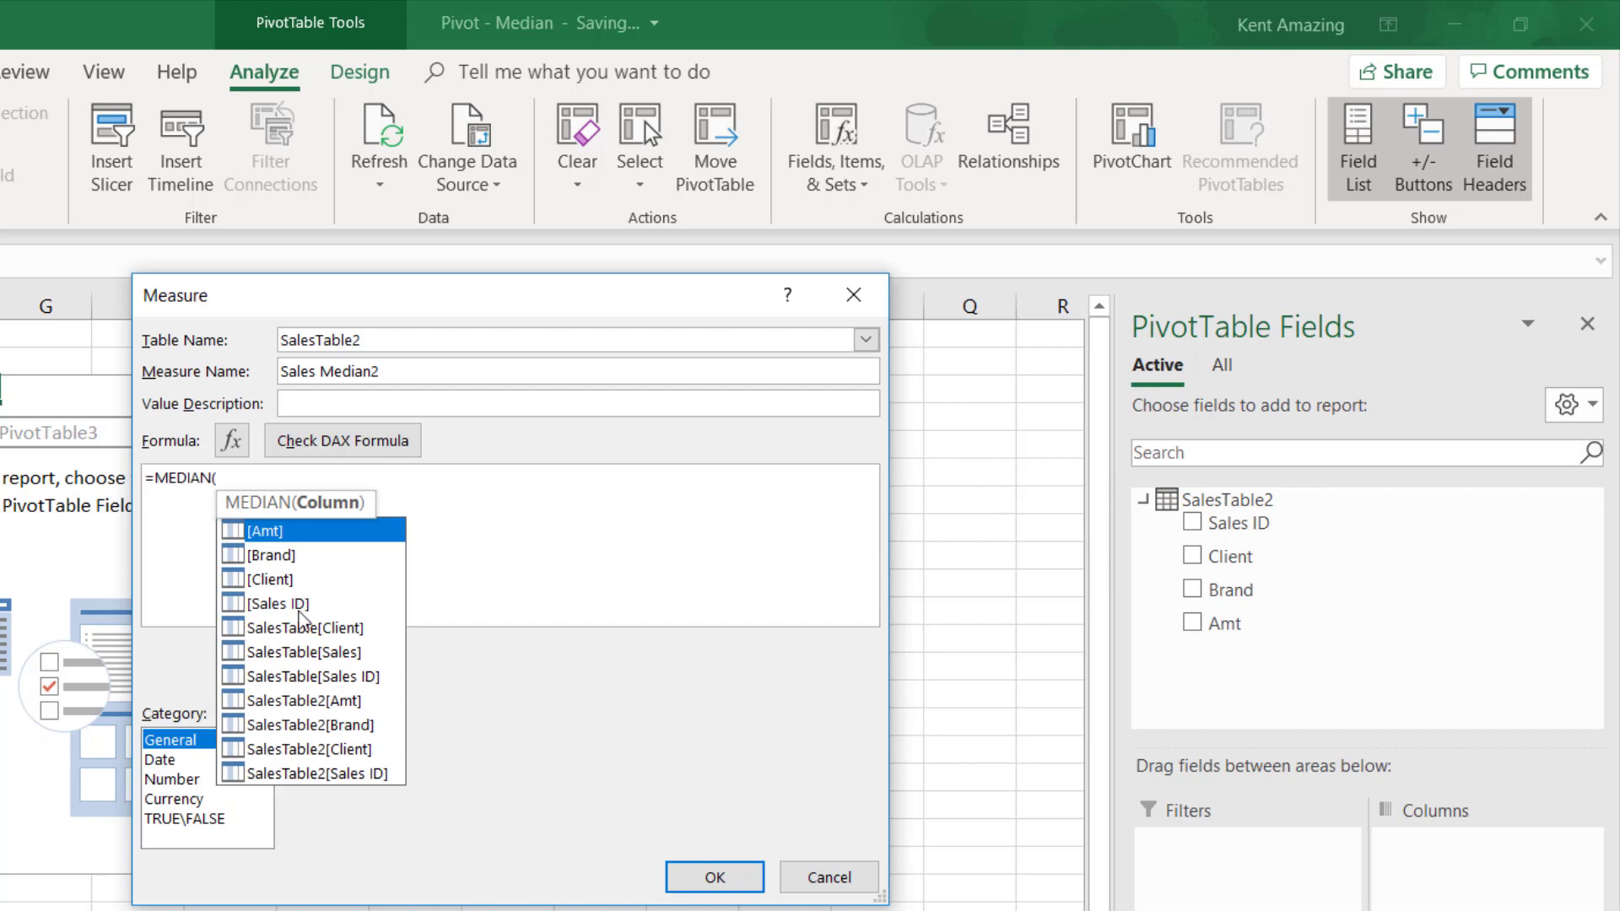
double_click(313, 531)
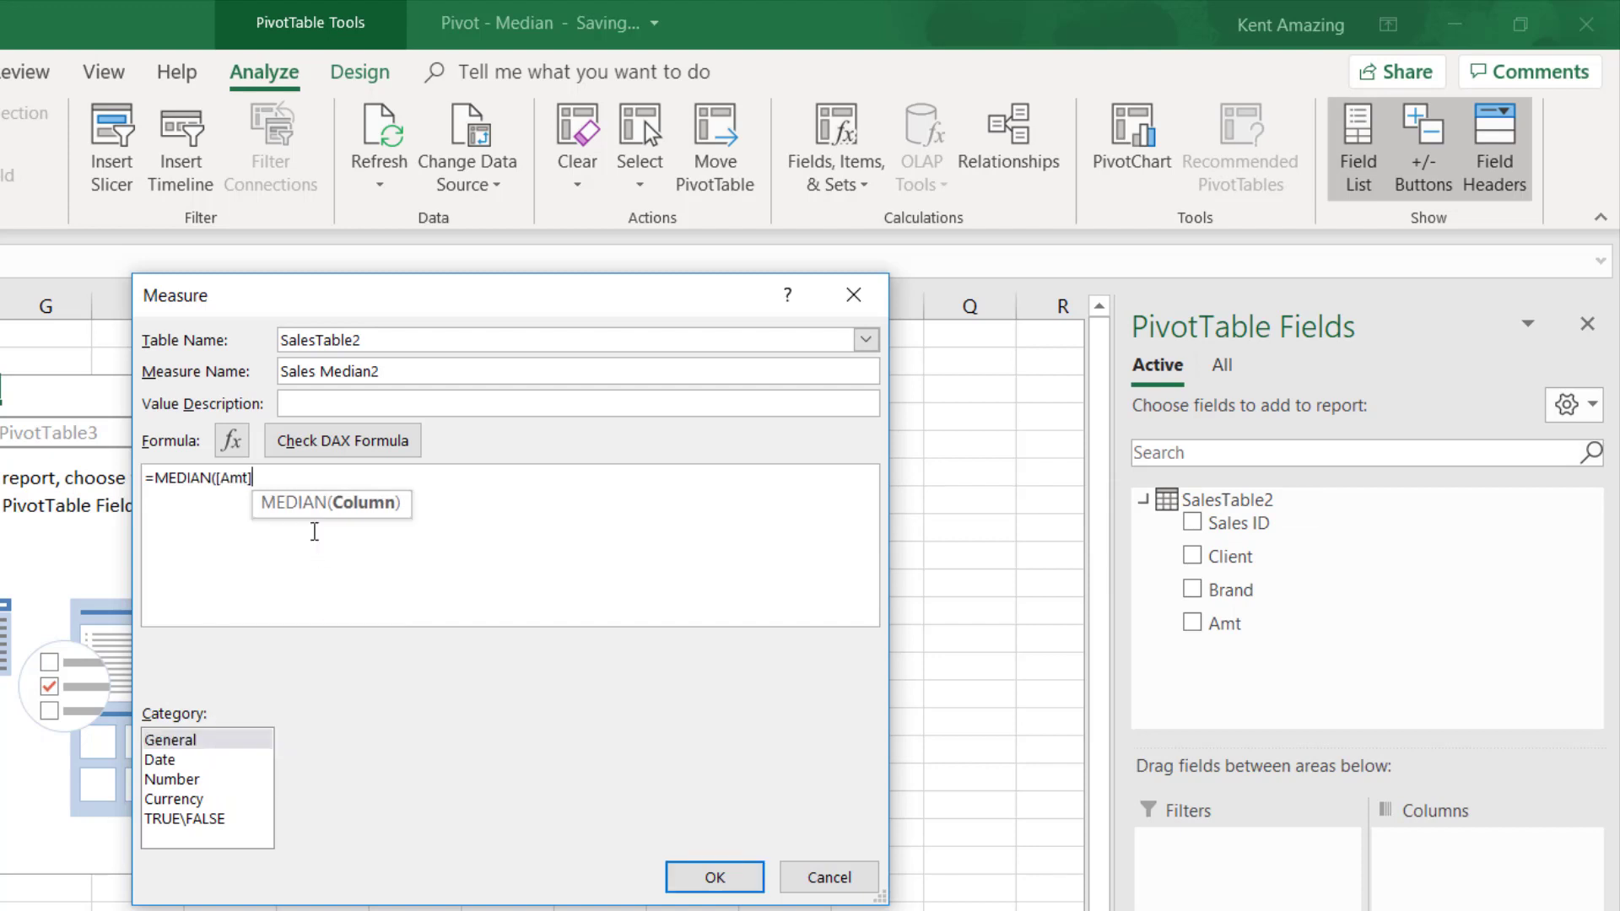
drag(251, 477, 217, 478)
click(270, 477)
text())
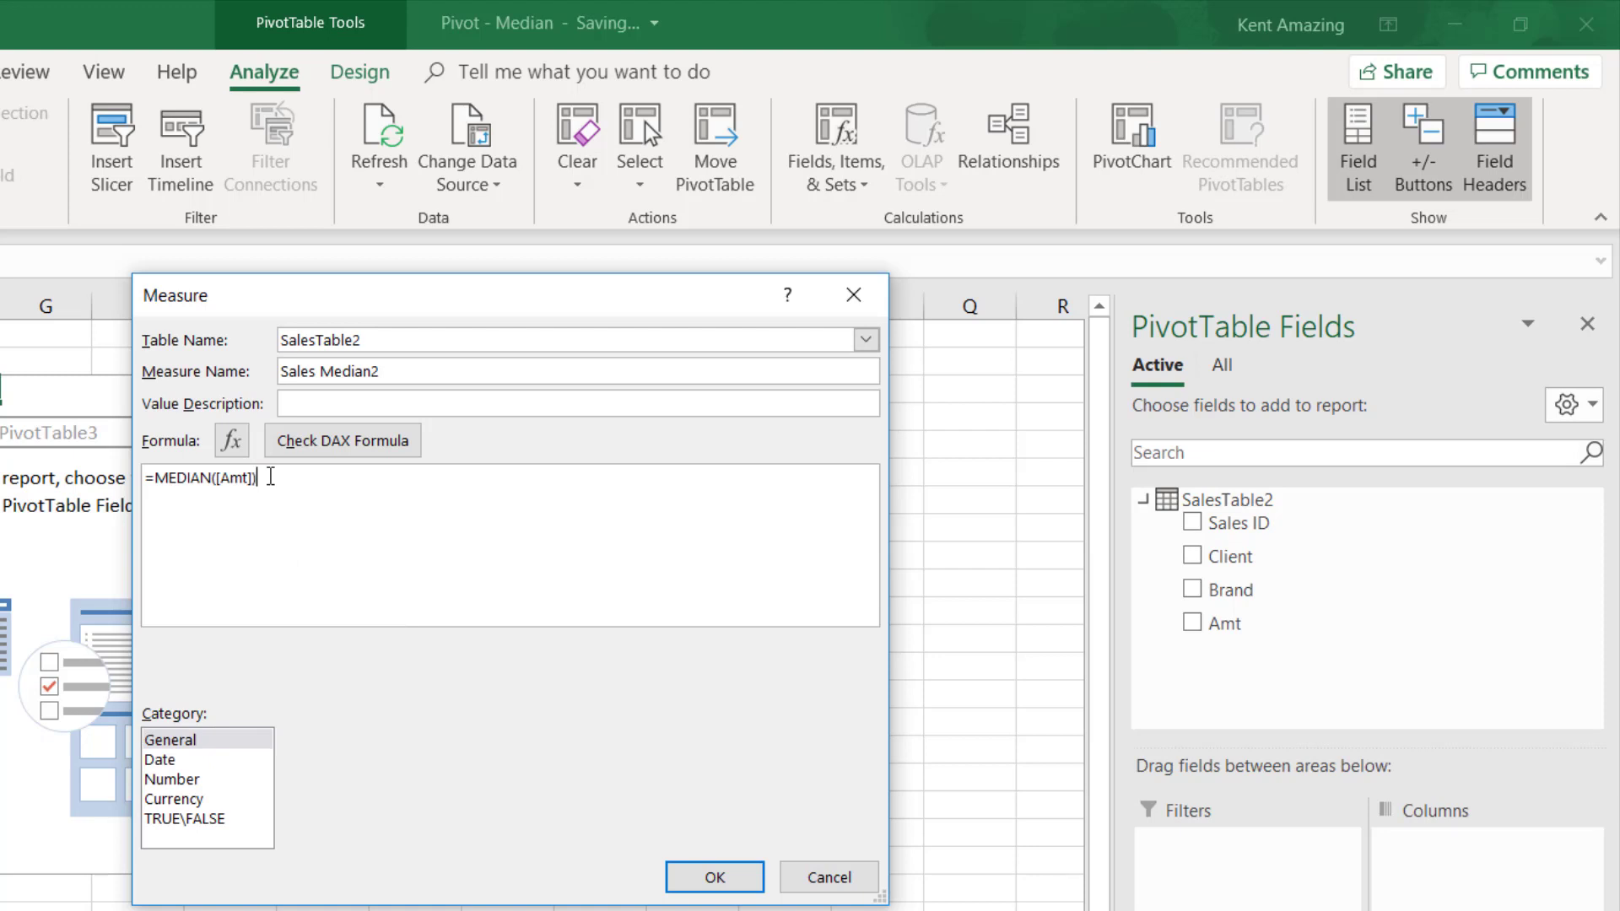
- Format the measure as a decimal number with two decimal places and a 1000 separator, and save it
click(199, 780)
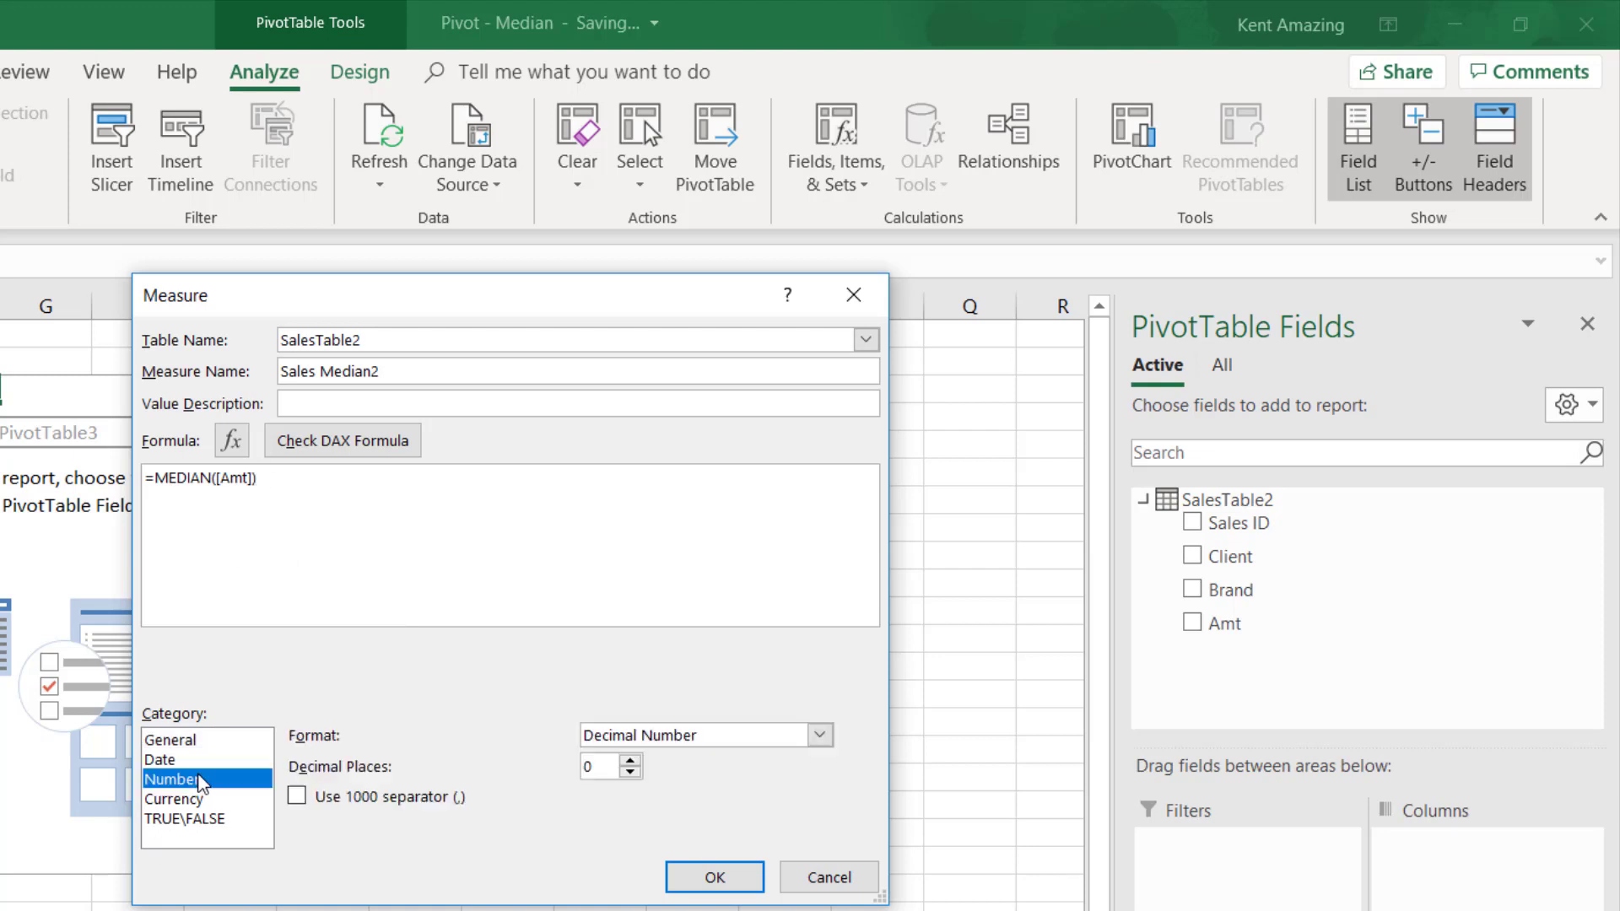
click(363, 798)
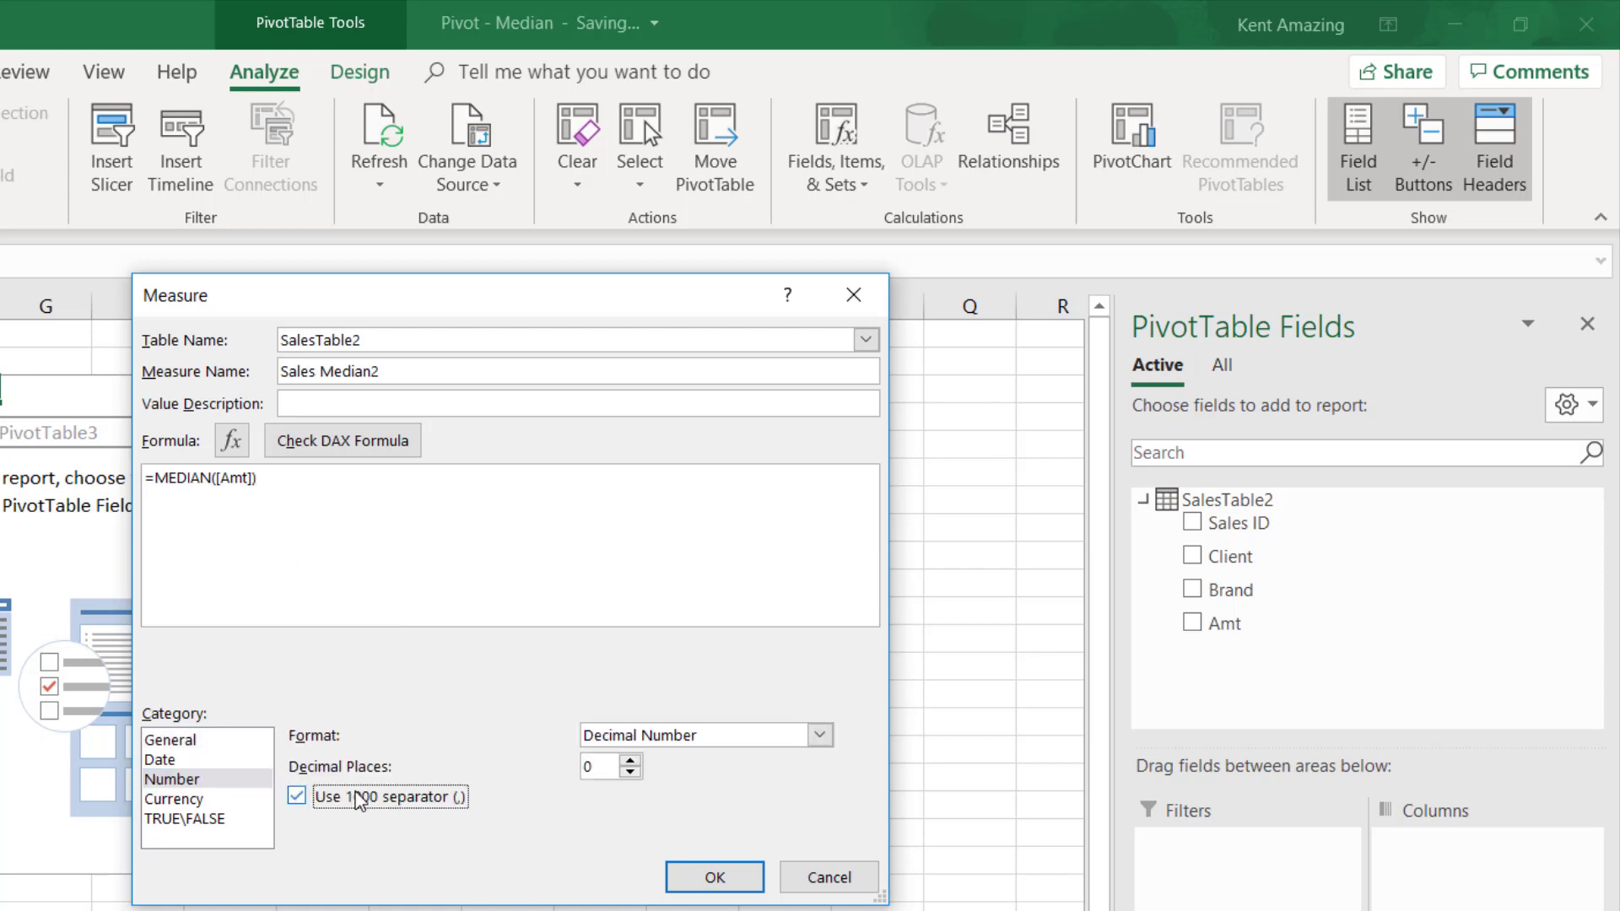
click(629, 761)
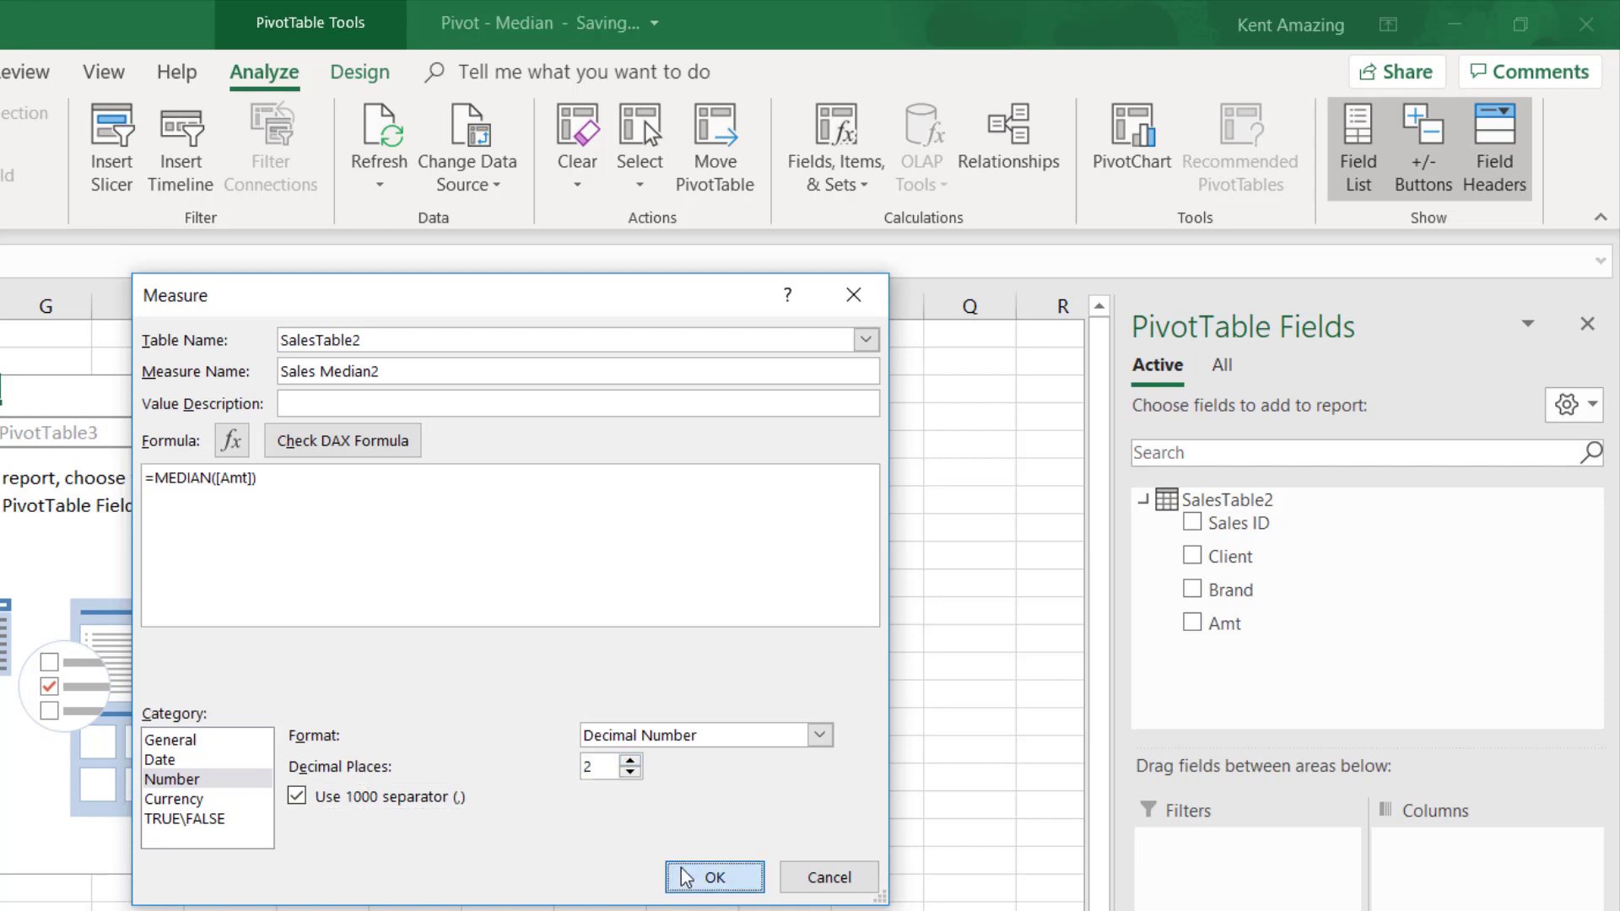
click(713, 877)
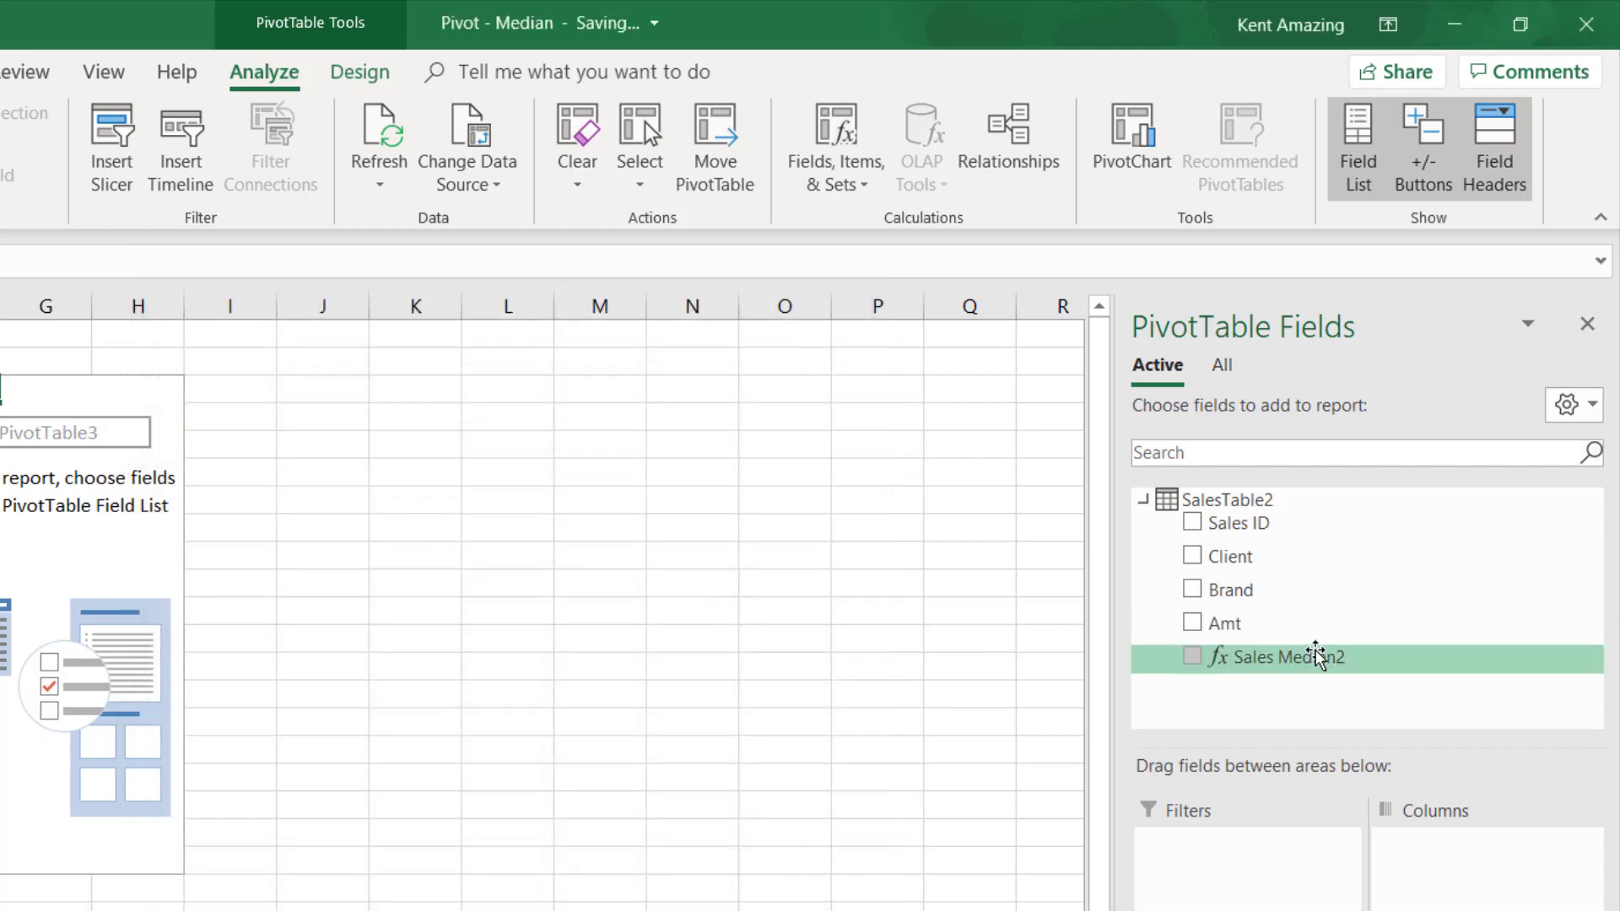
- Place Sales Median2 in the pivot table's values, with Client and Brand as its row fields
drag(1289, 656, 1502, 835)
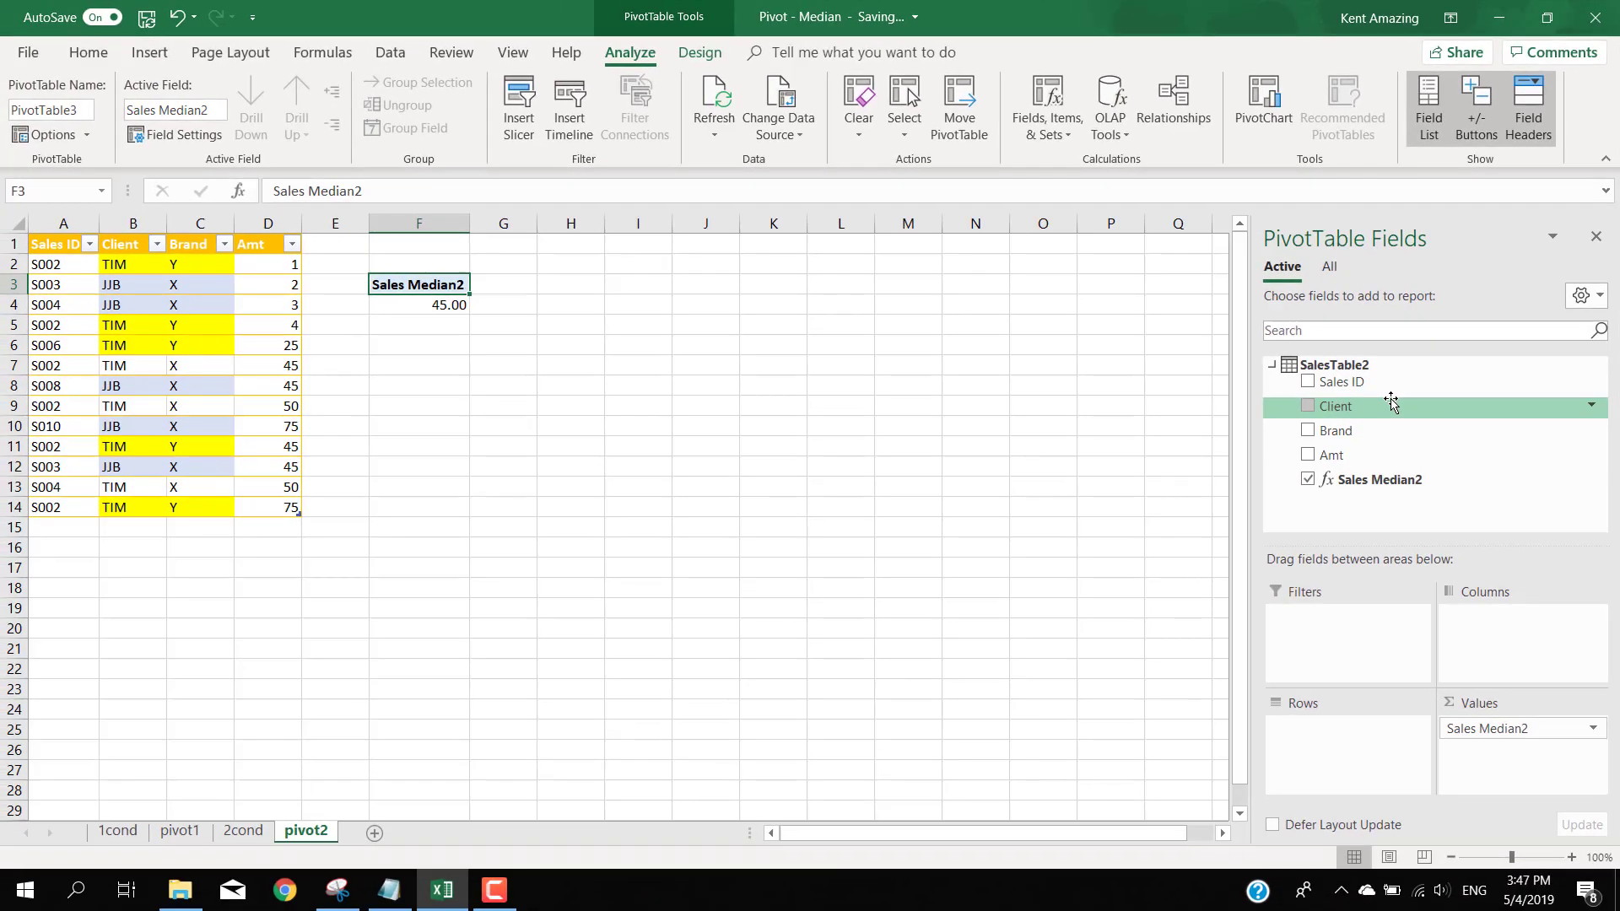
drag(1304, 553, 1365, 734)
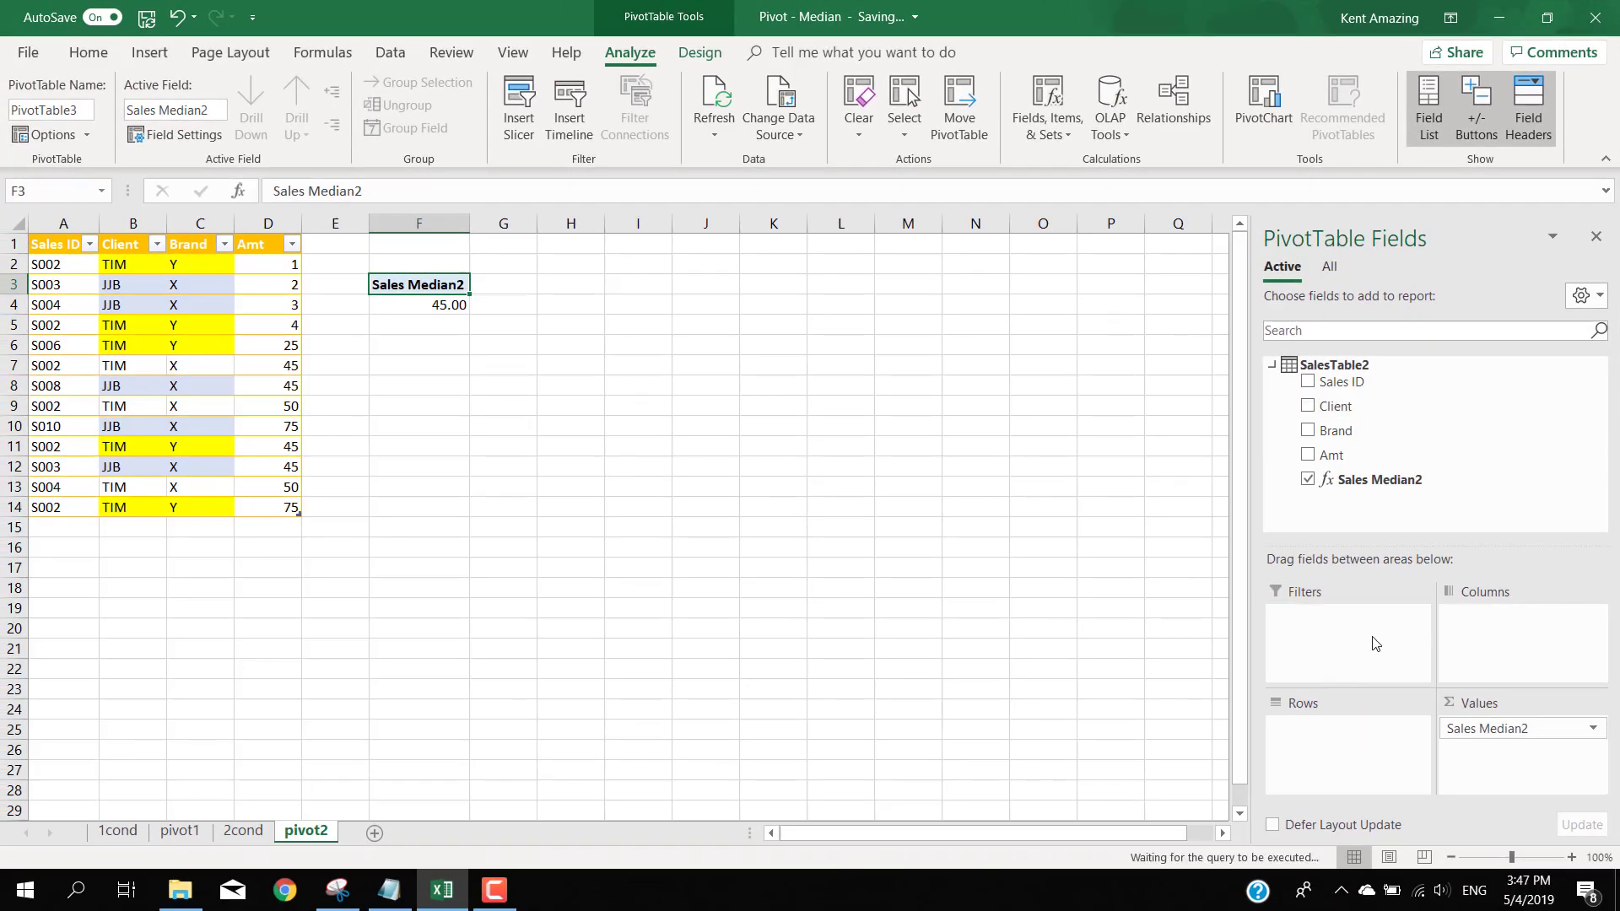
click(1308, 432)
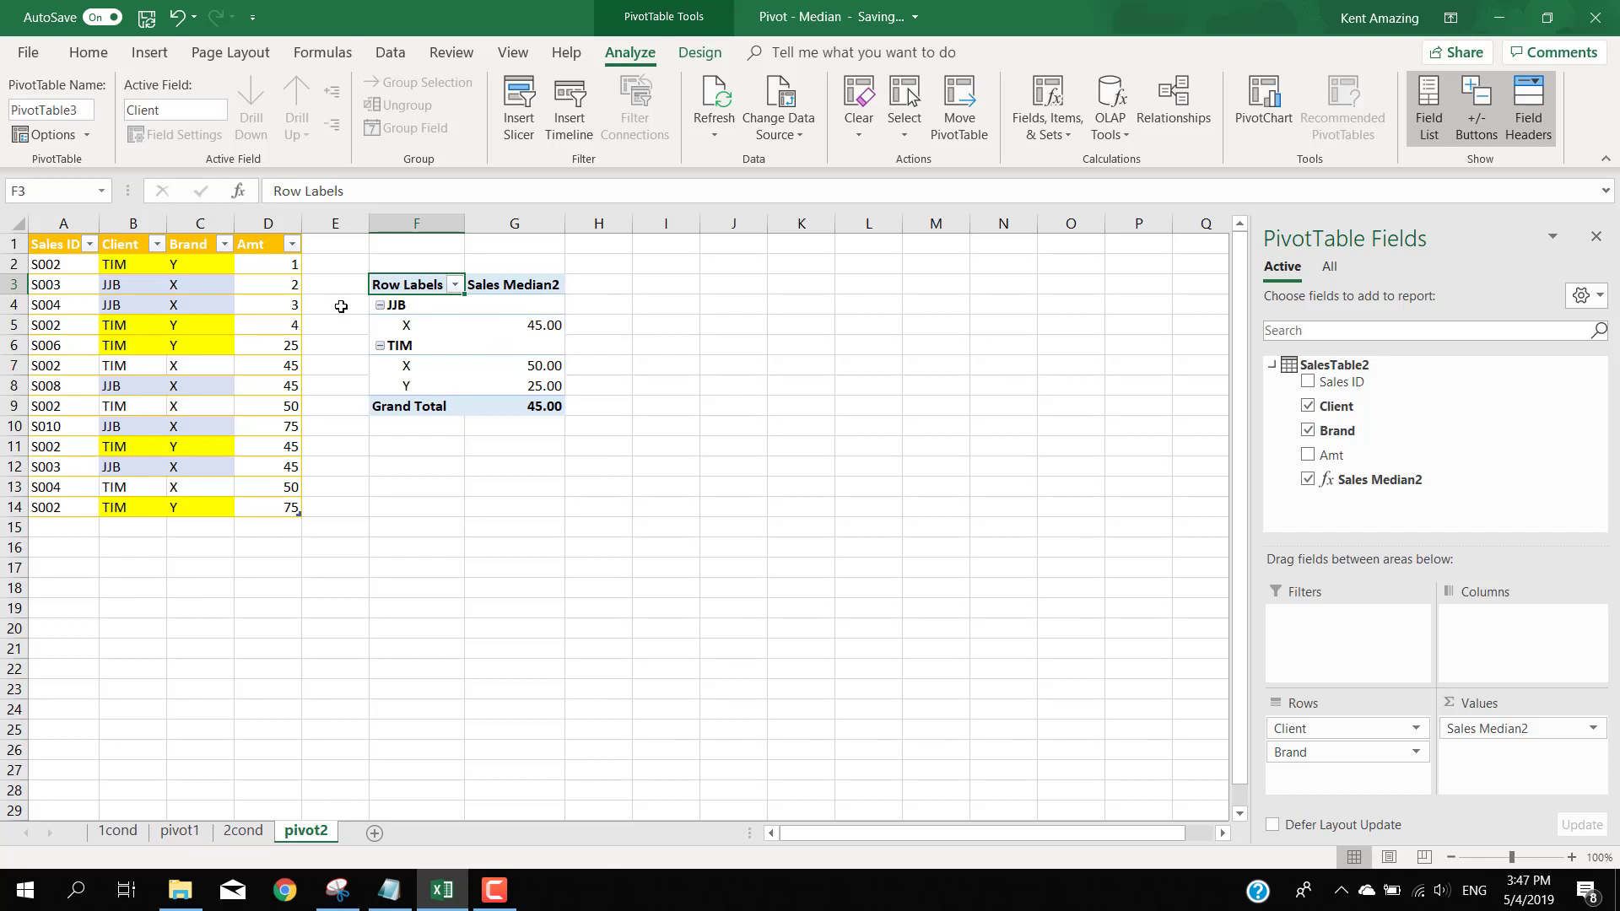
- Compare the Helper column medians on the 2cond sheet with the client and brand medians in the pivot2 pivot table
click(243, 831)
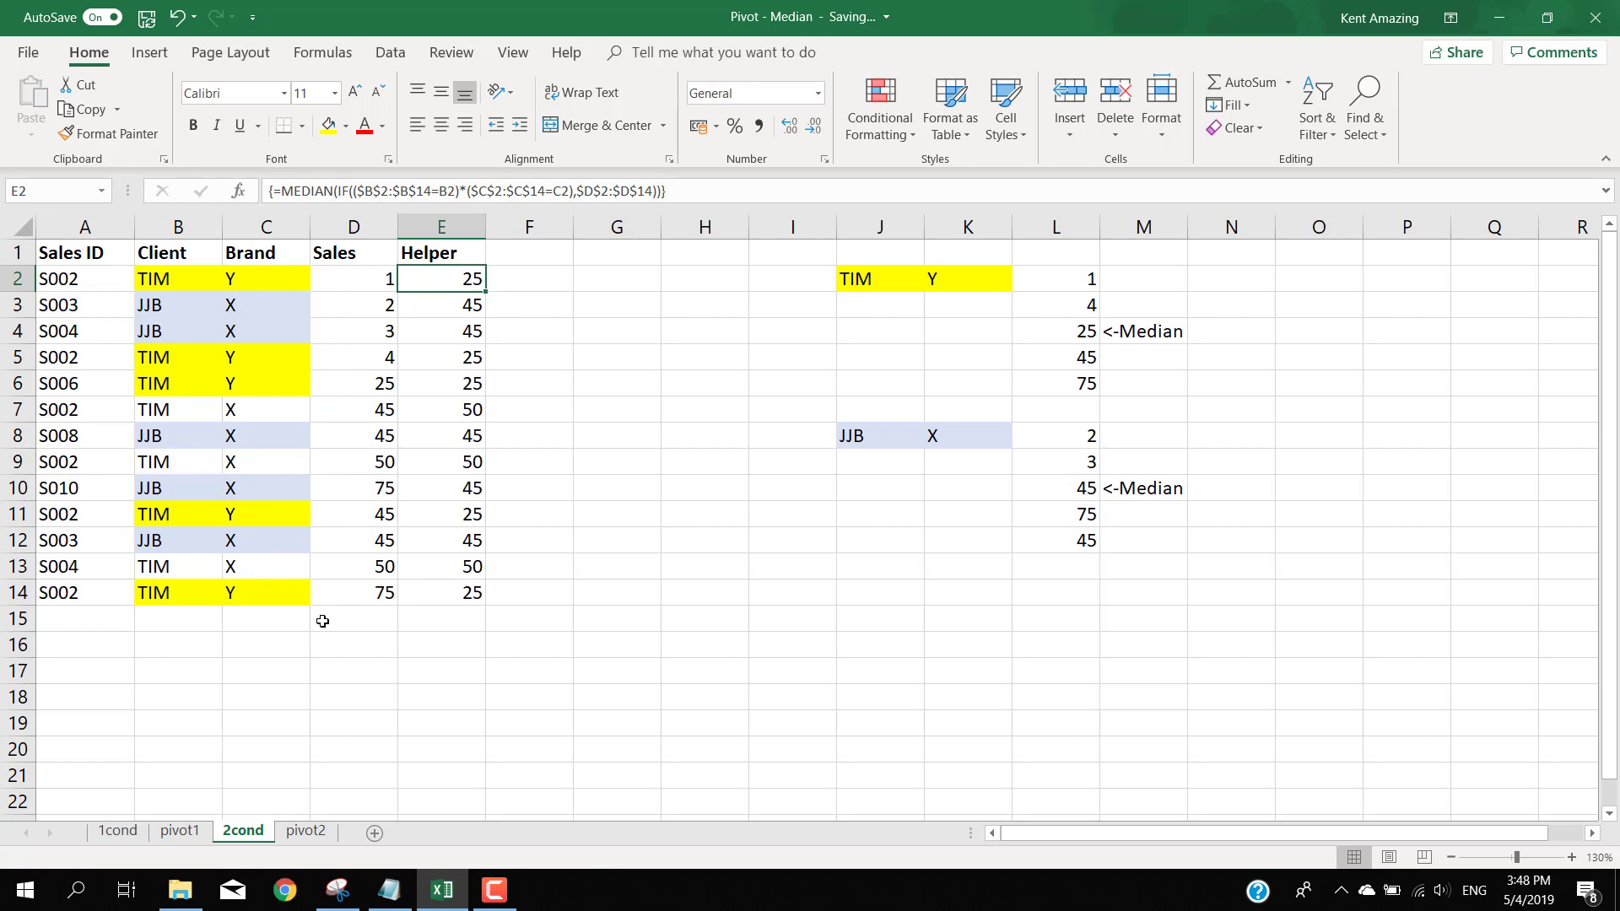
click(306, 832)
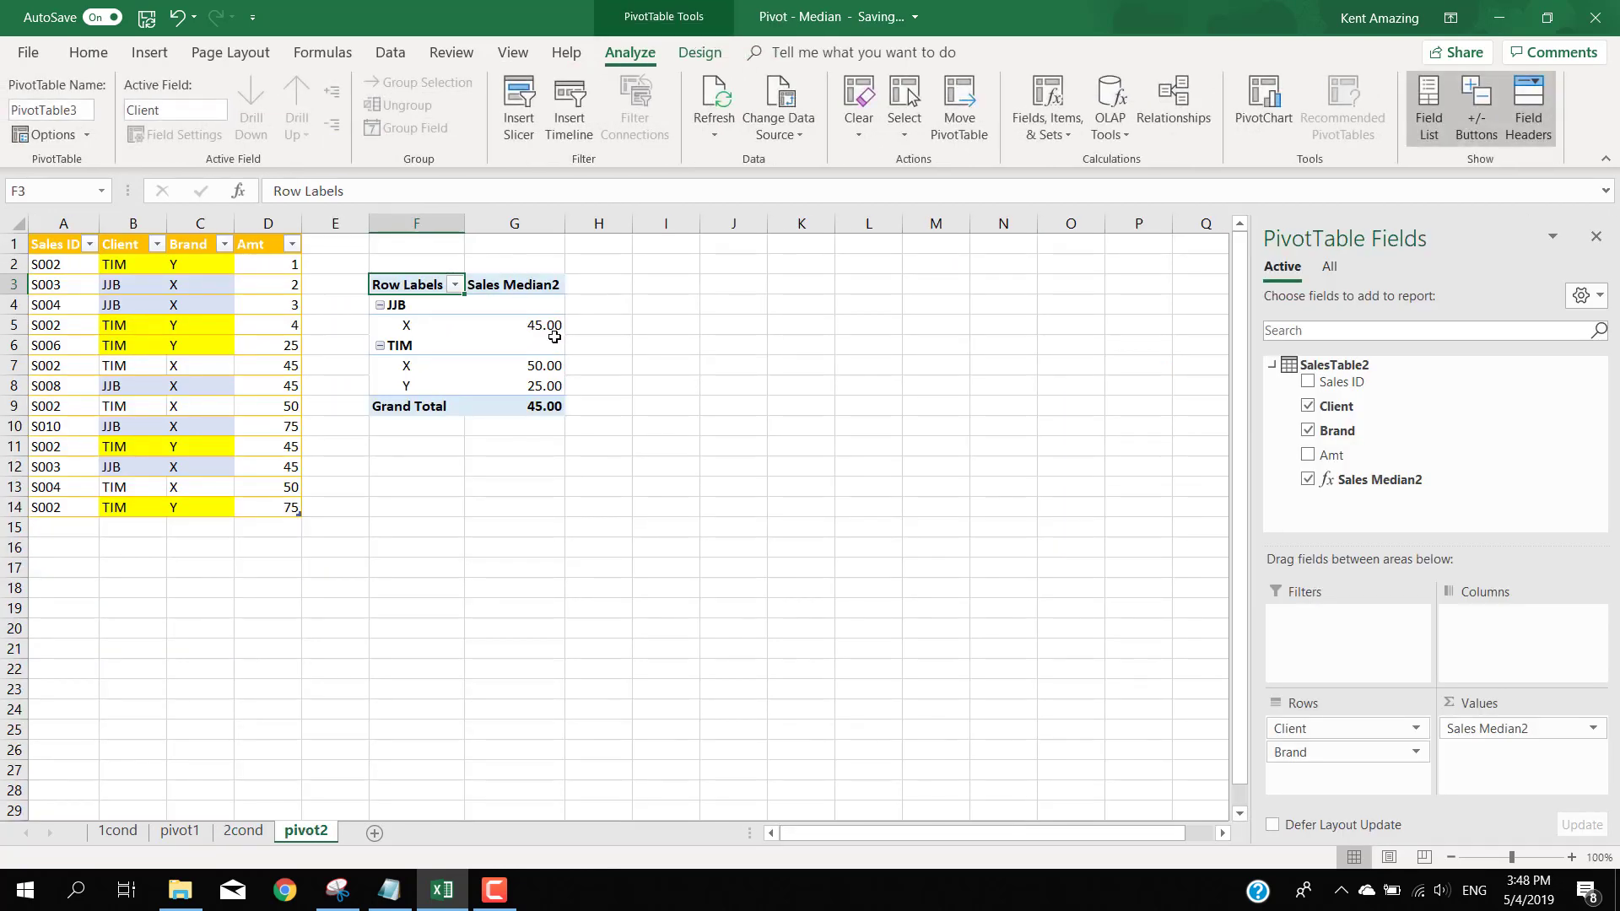
click(242, 832)
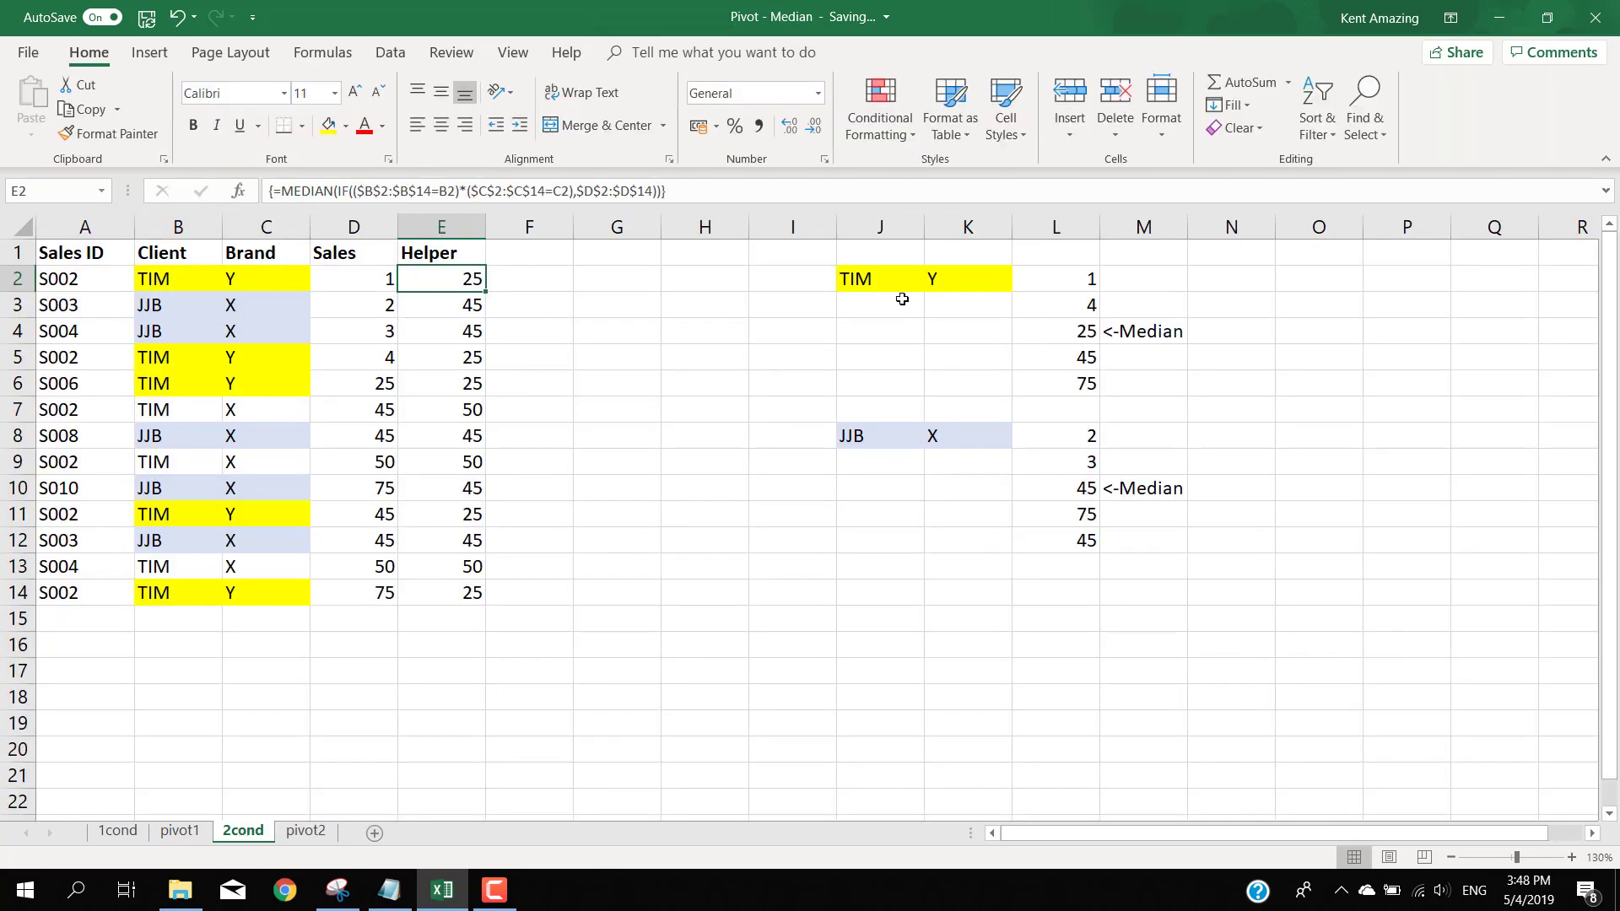
click(306, 832)
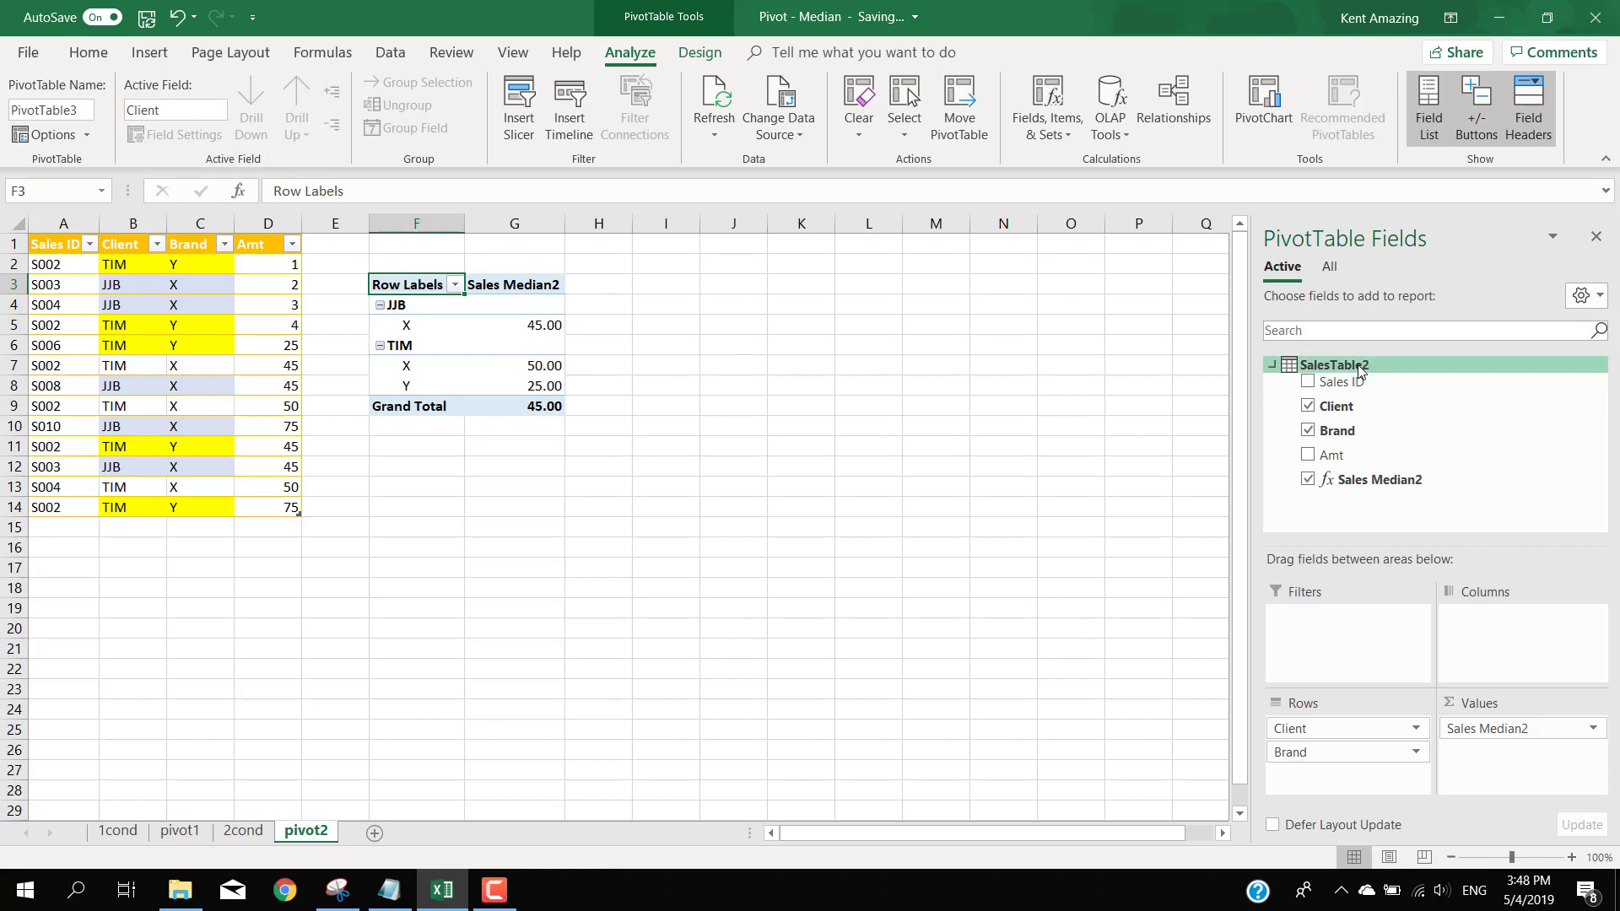
- Review the Sales Median2 measure's formula and number format without changing them
right_click(1373, 481)
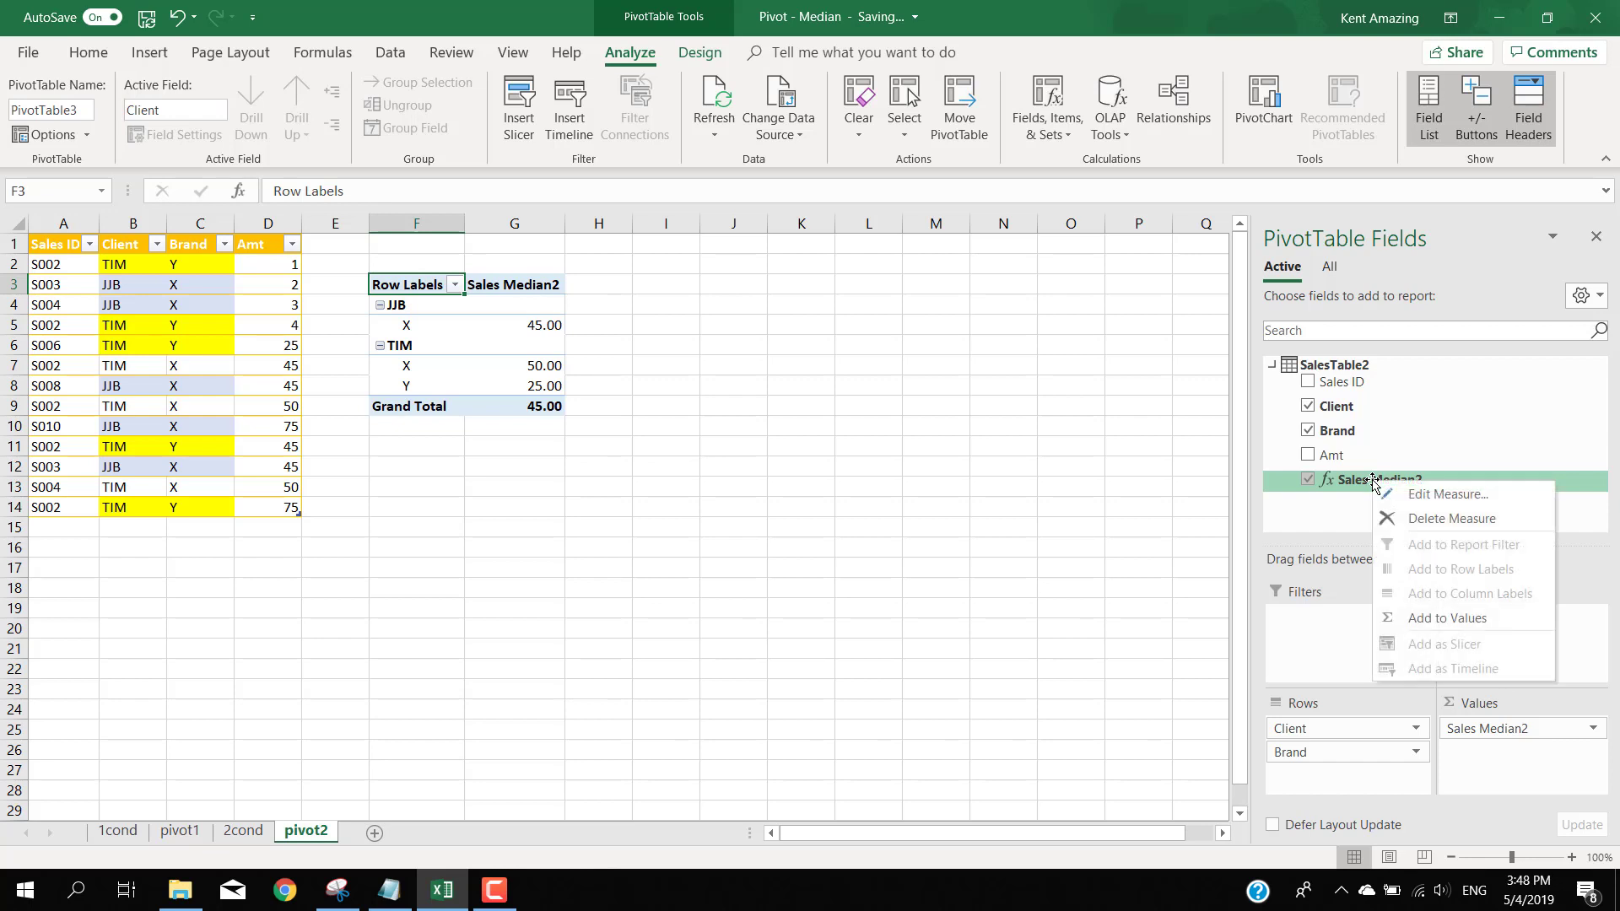
click(1474, 496)
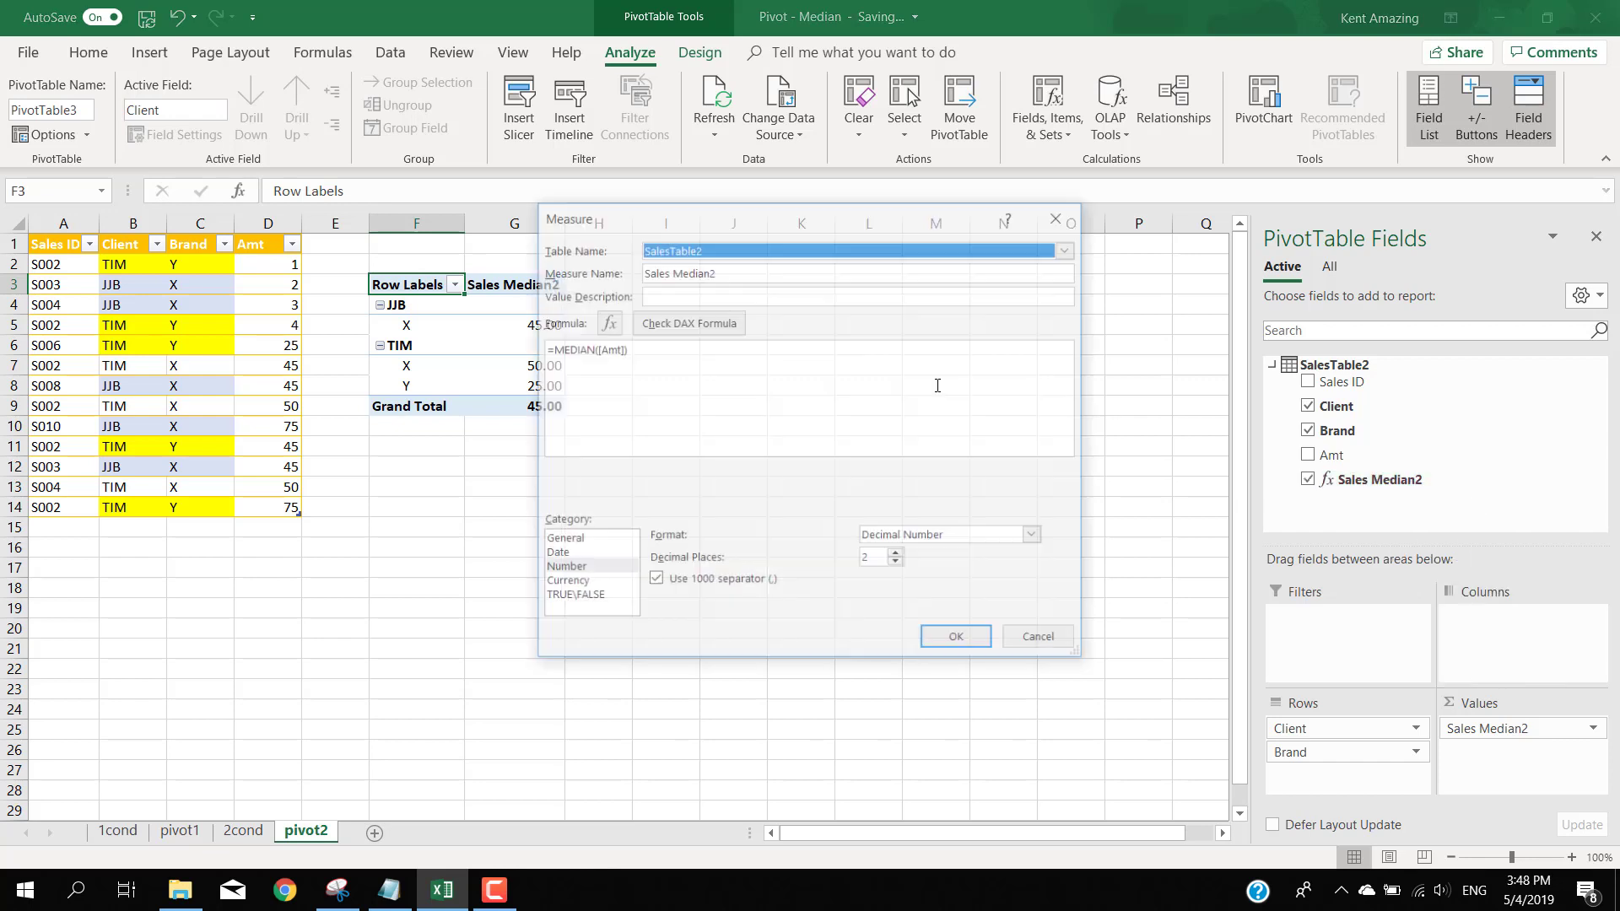
click(664, 364)
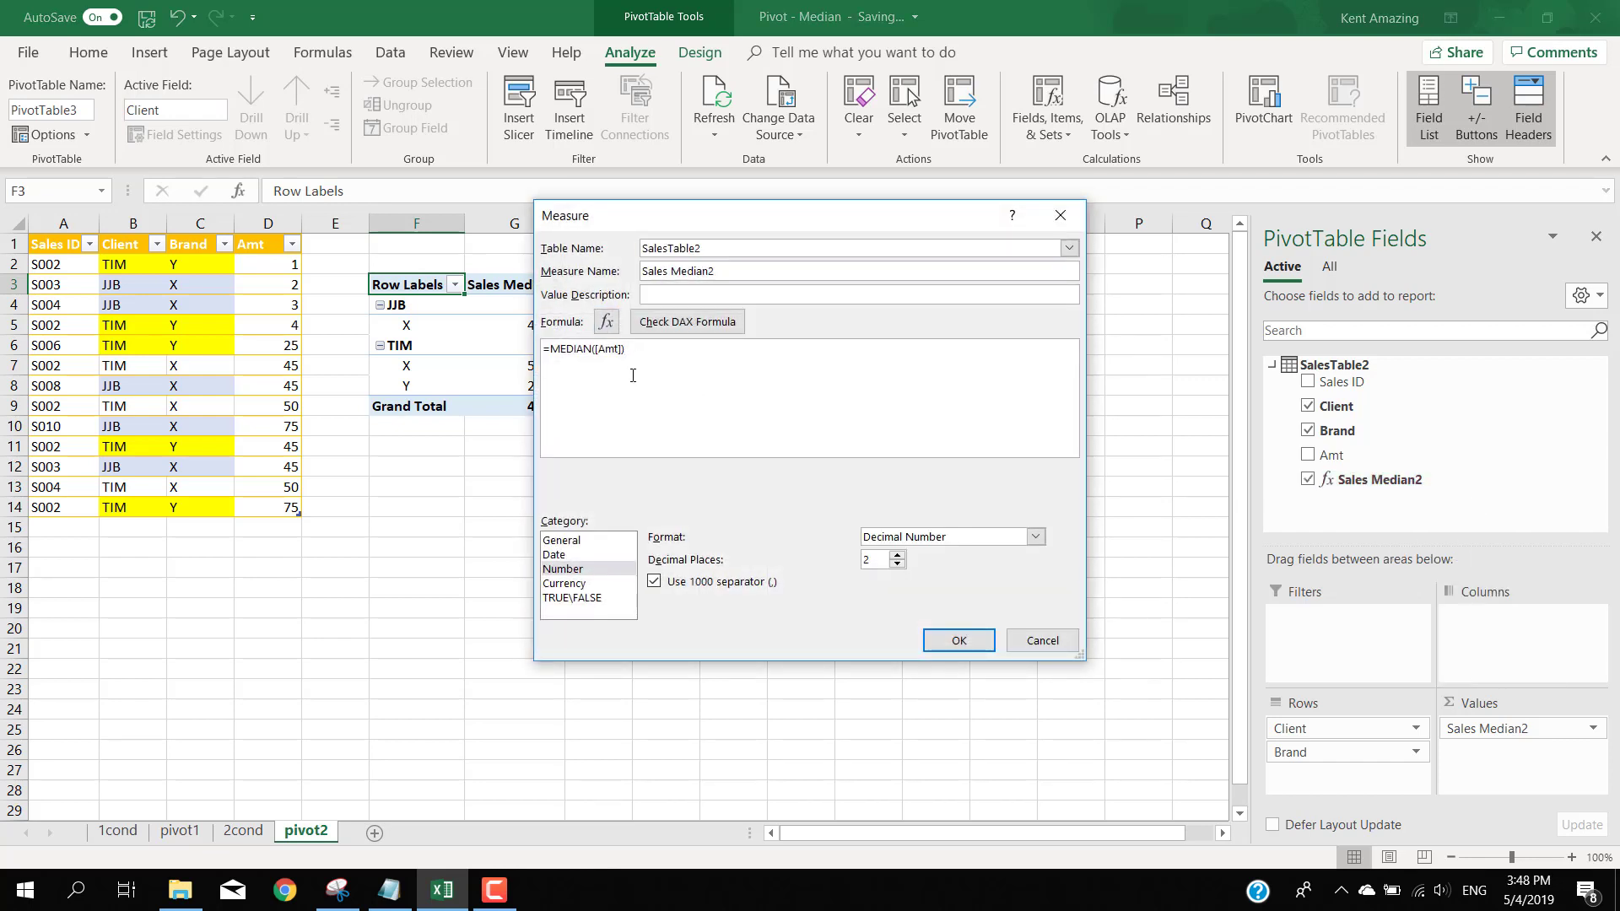
click(1035, 643)
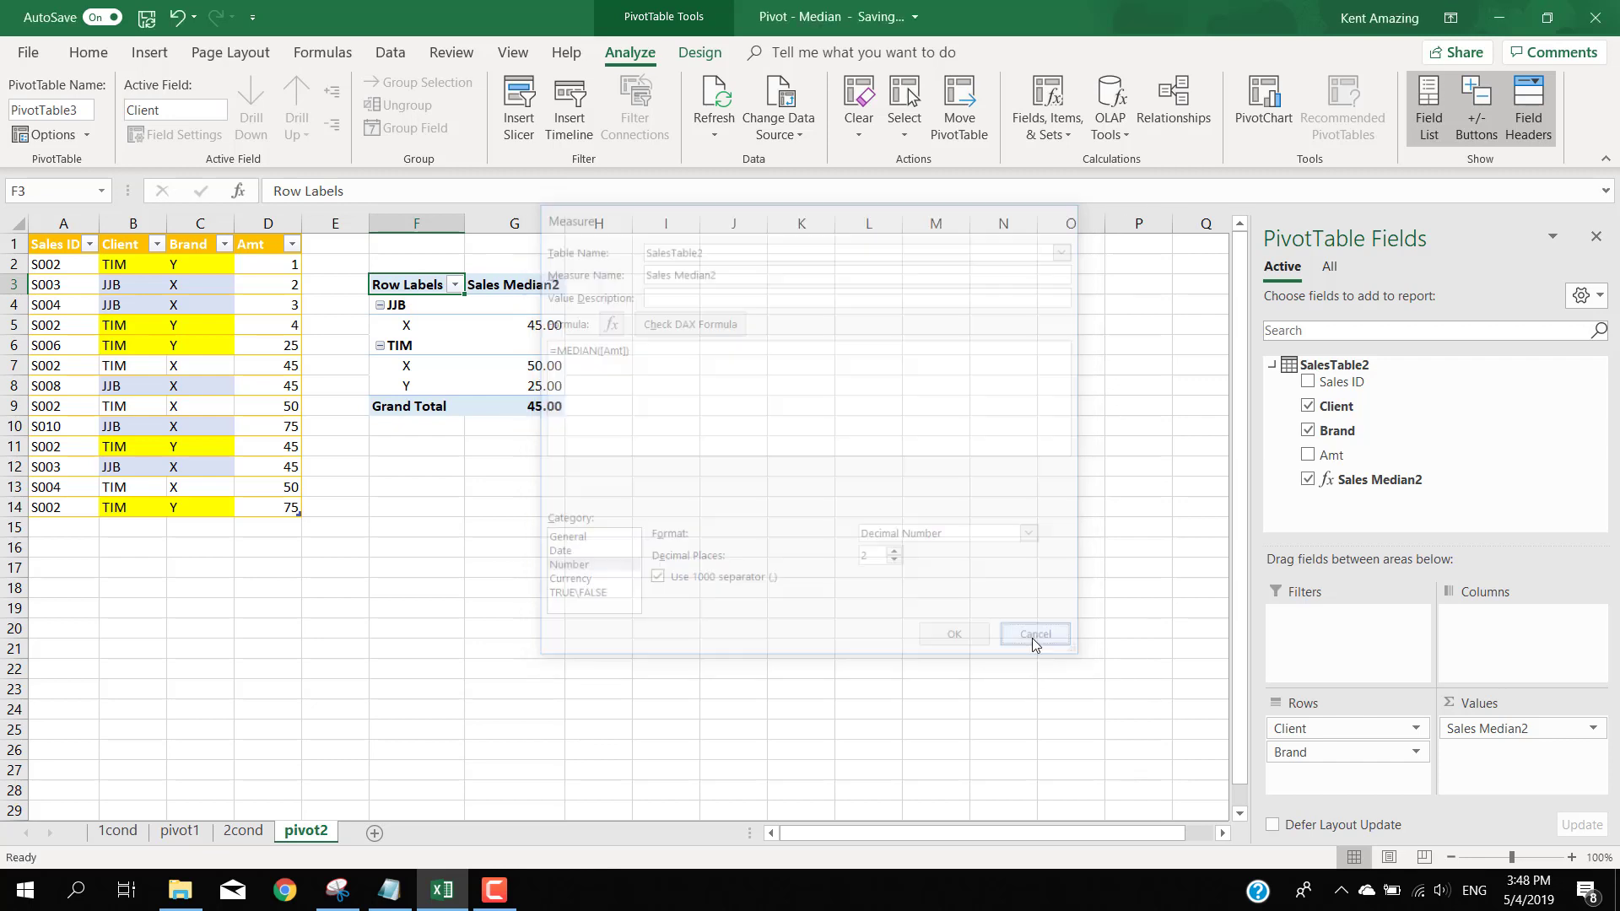